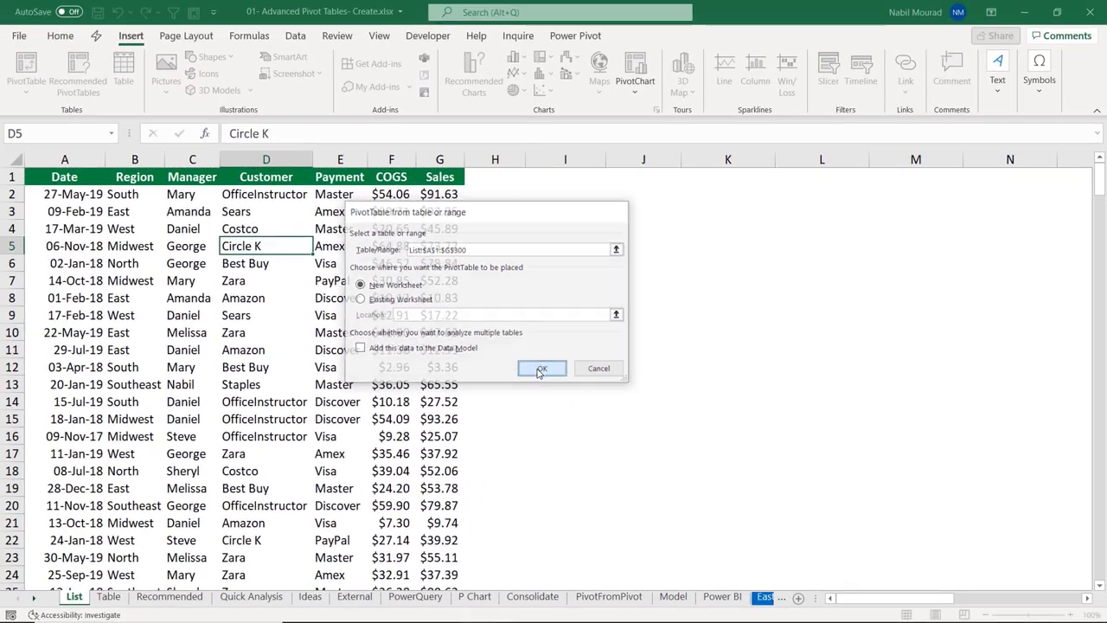
Create a PivotTable on a new worksheet from List!$A$1:$G$300, with Region as rows and COGS as values.
{"action": "left_click", "coordinate": [394, 340]}
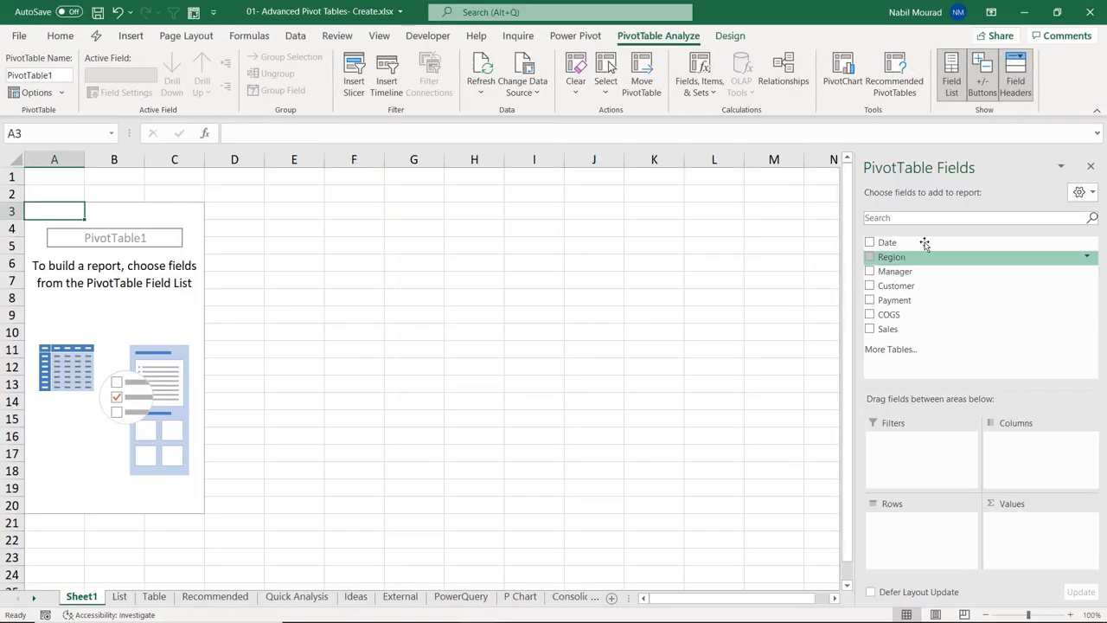
{"action": "left_click_drag", "start_coordinate": [897, 257], "coordinate": [911, 545]}
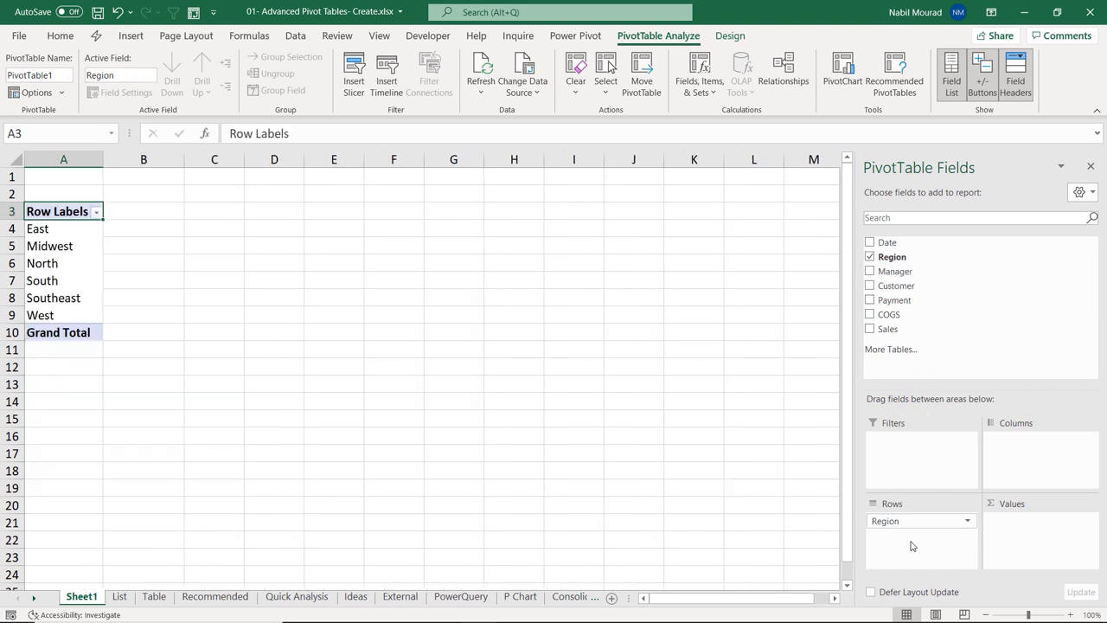
{"action": "left_click_drag", "start_coordinate": [894, 315], "coordinate": [1011, 520]}
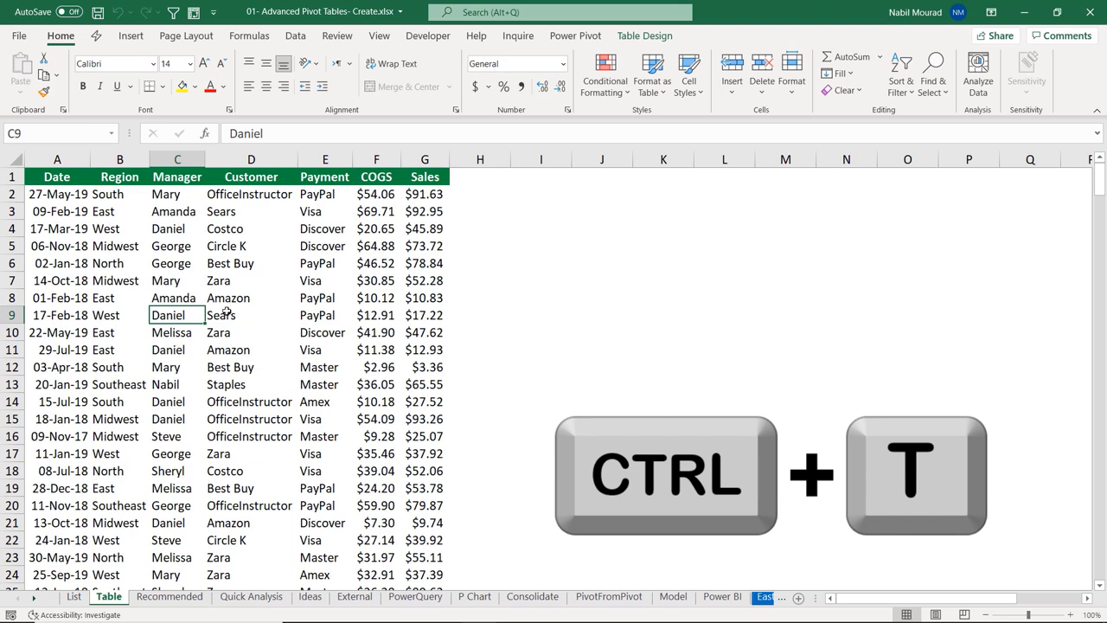
Create a PivotTable from the table Mytable on a new worksheet.
{"action": "left_click", "coordinate": [644, 36]}
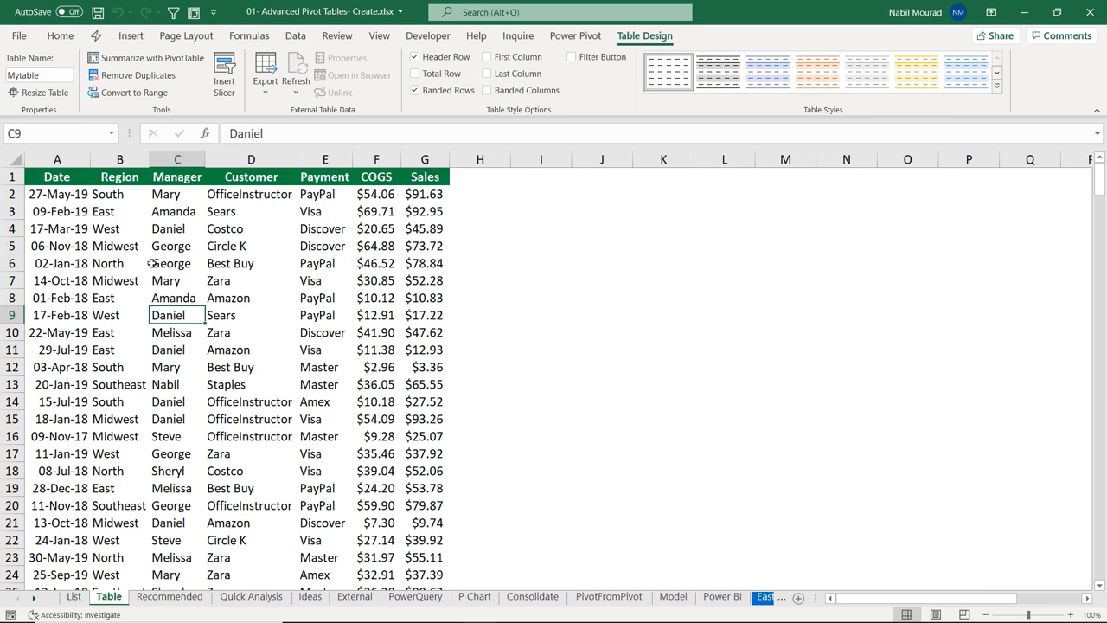
{"action": "left_click", "coordinate": [128, 38]}
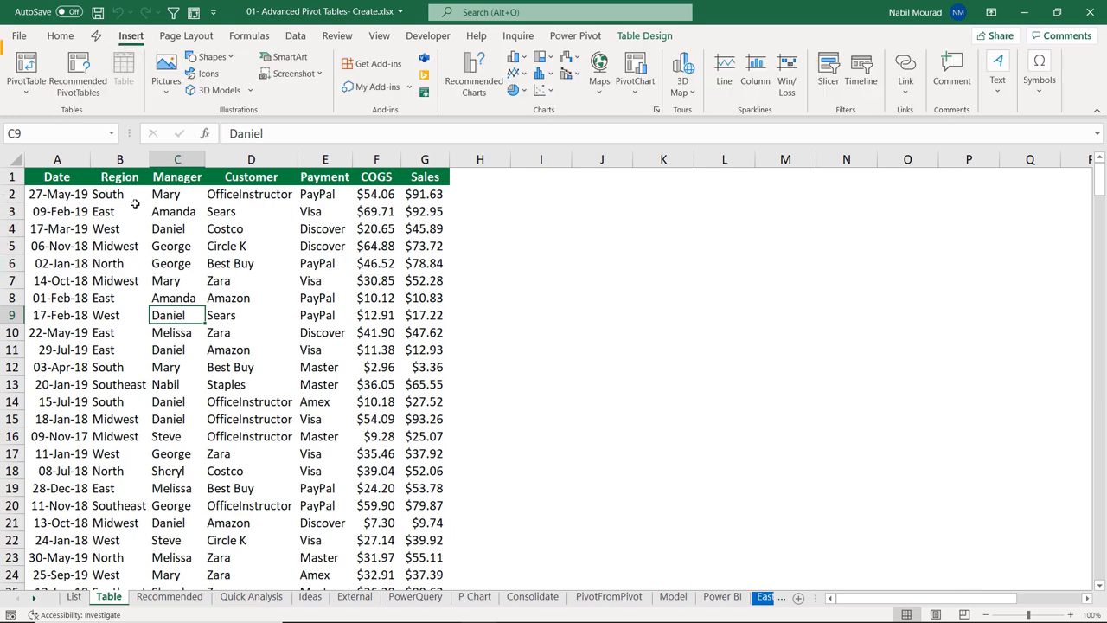
{"action": "left_click", "coordinate": [26, 71]}
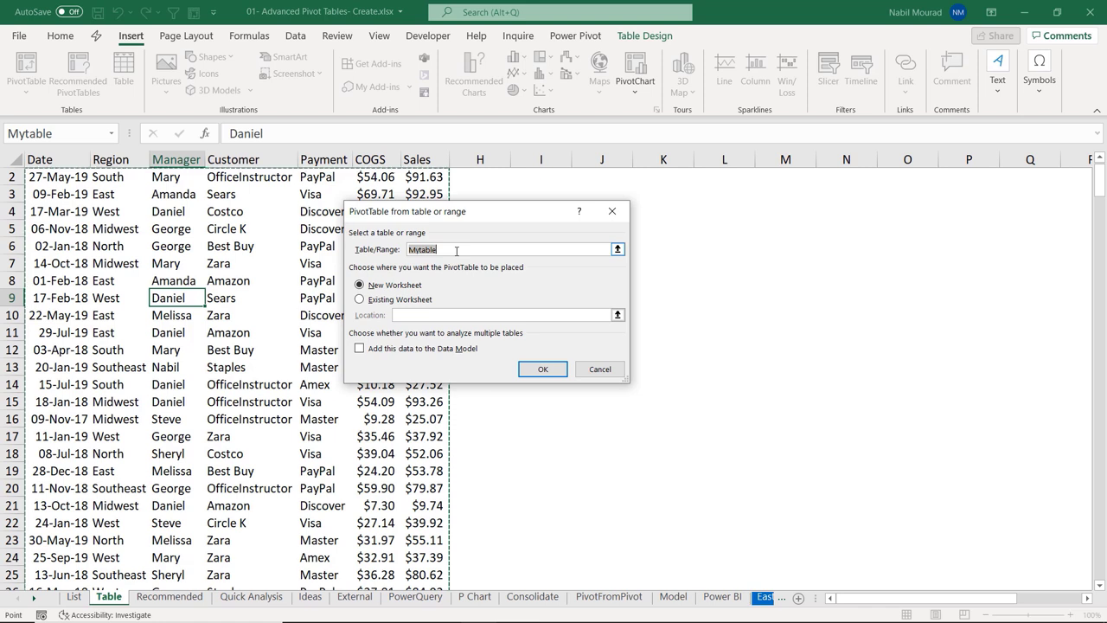
{"action": "left_click", "coordinate": [543, 372]}
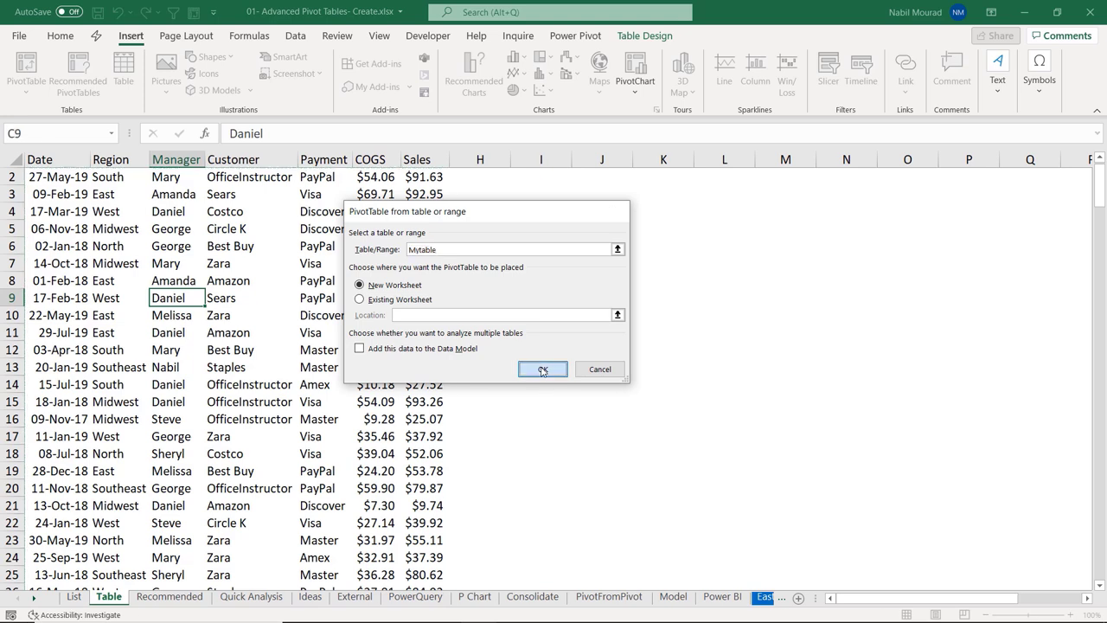
Lay out the PivotTable with Region as rows, Manager as columns and Sales as values.
{"action": "left_click_drag", "start_coordinate": [895, 257], "coordinate": [920, 554]}
{"action": "left_click_drag", "start_coordinate": [903, 273], "coordinate": [1038, 467]}
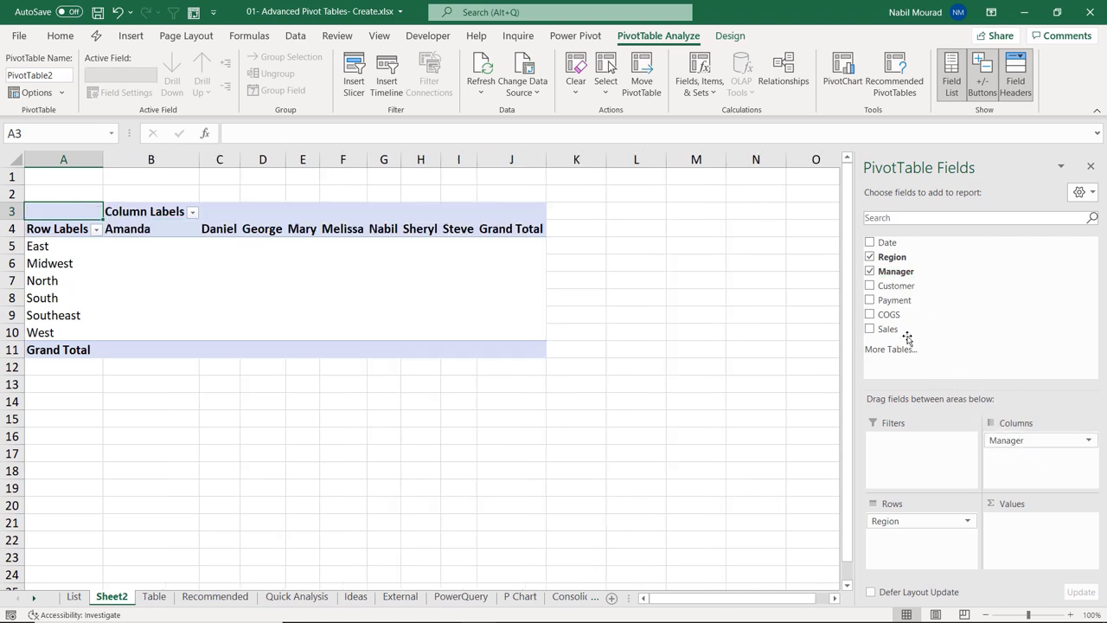
{"action": "left_click_drag", "start_coordinate": [891, 333], "coordinate": [1023, 547]}
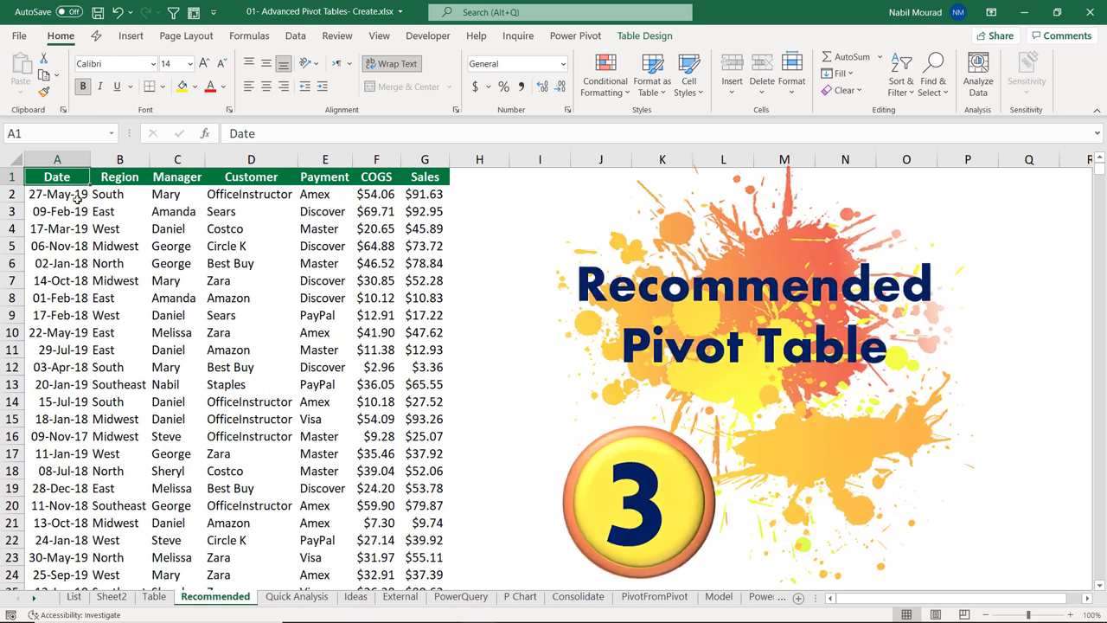
From the Recommended sheet's data, insert the recommended PivotTable showing Sum of COGS and Sum of Sales by Payment.
{"action": "left_click", "coordinate": [134, 38]}
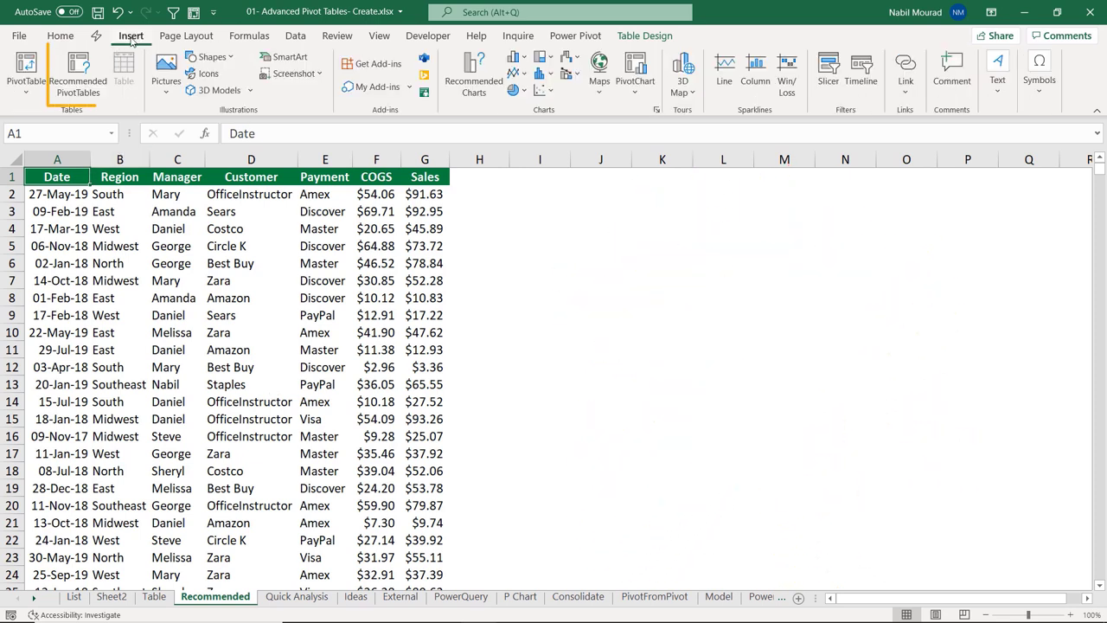
{"action": "left_click", "coordinate": [76, 66]}
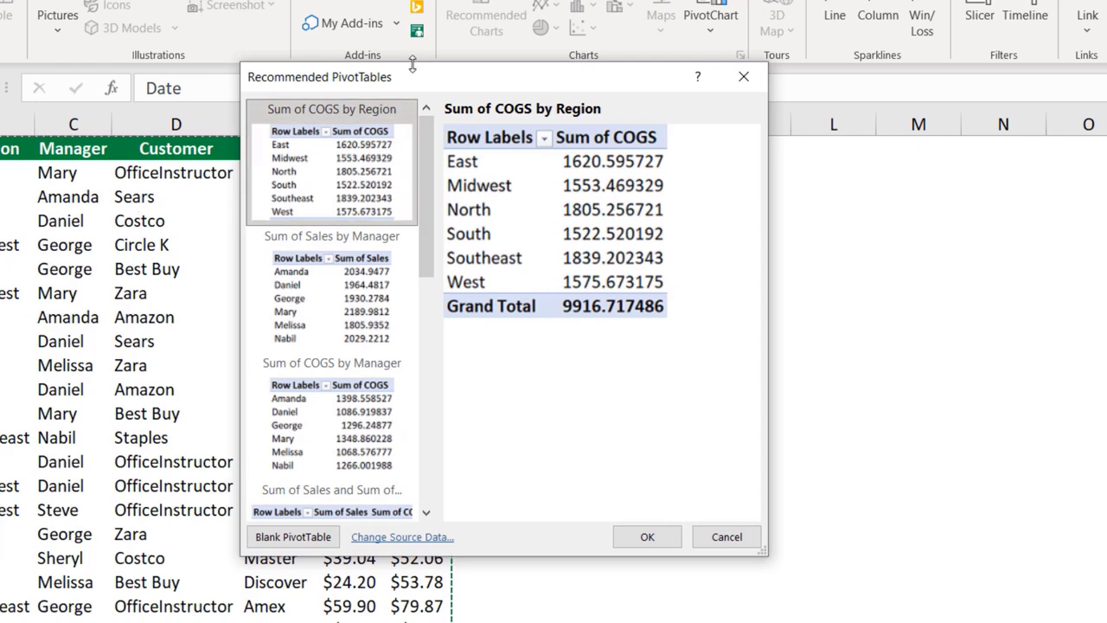
{"action": "left_click_drag", "start_coordinate": [417, 81], "coordinate": [440, 72]}
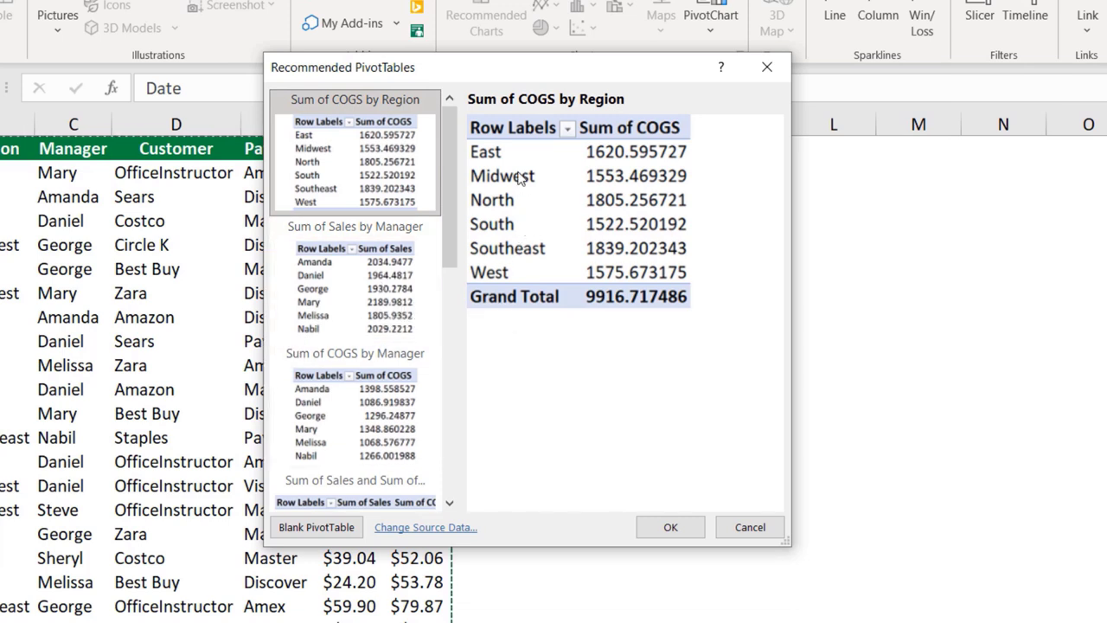
{"action": "left_click", "coordinate": [419, 269]}
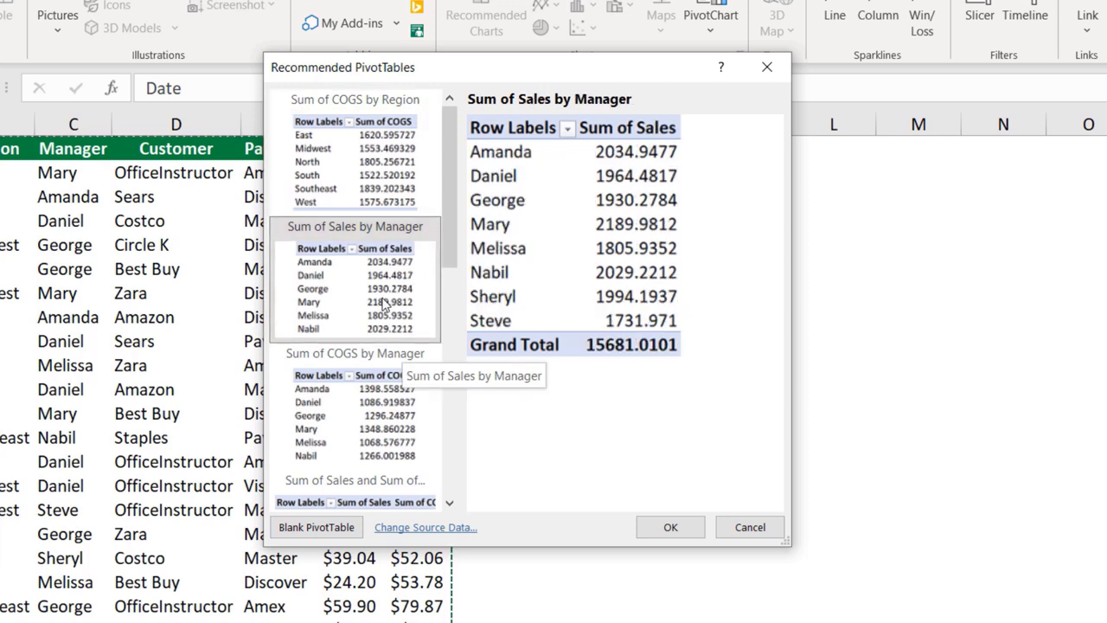
{"action": "scroll", "coordinate": [383, 302], "scroll_direction": "down", "scroll_amount": 5}
{"action": "left_click", "coordinate": [382, 232]}
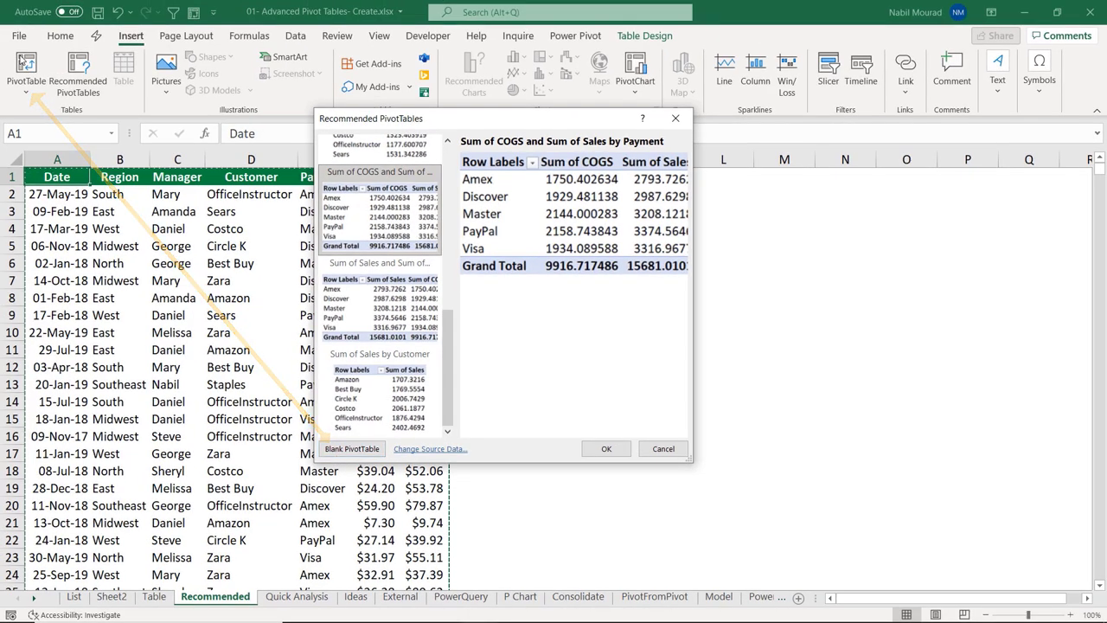
{"action": "left_click", "coordinate": [608, 449]}
Remove Sum of COGS from the PivotTable's values and add Manager as the column field.
{"action": "mouse_move", "coordinate": [176, 228]}
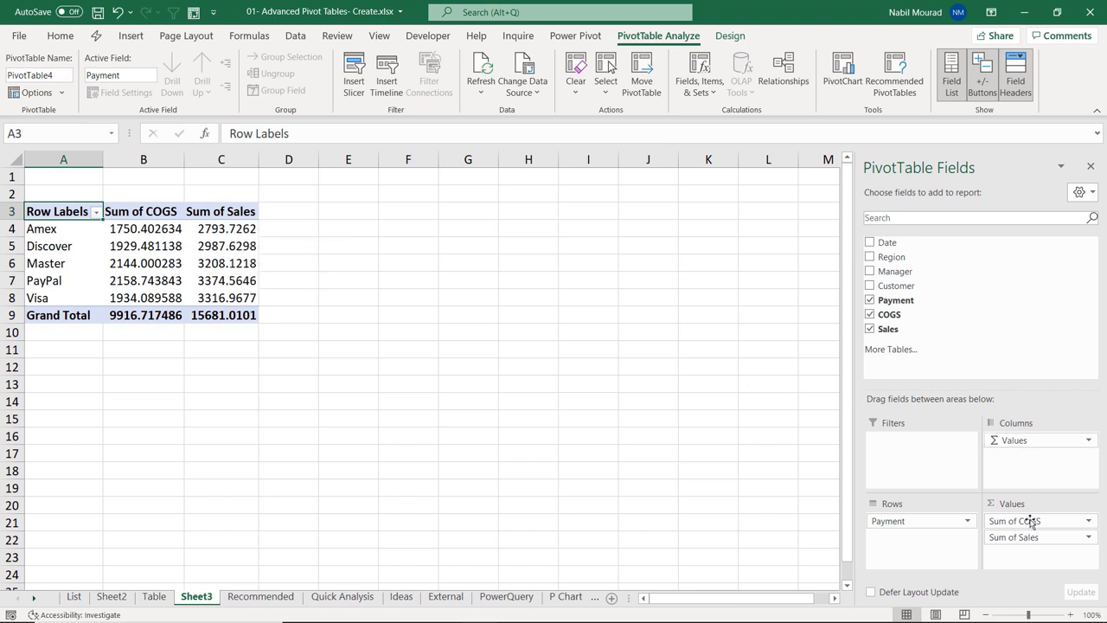
{"action": "left_click_drag", "start_coordinate": [1028, 521], "coordinate": [1048, 344]}
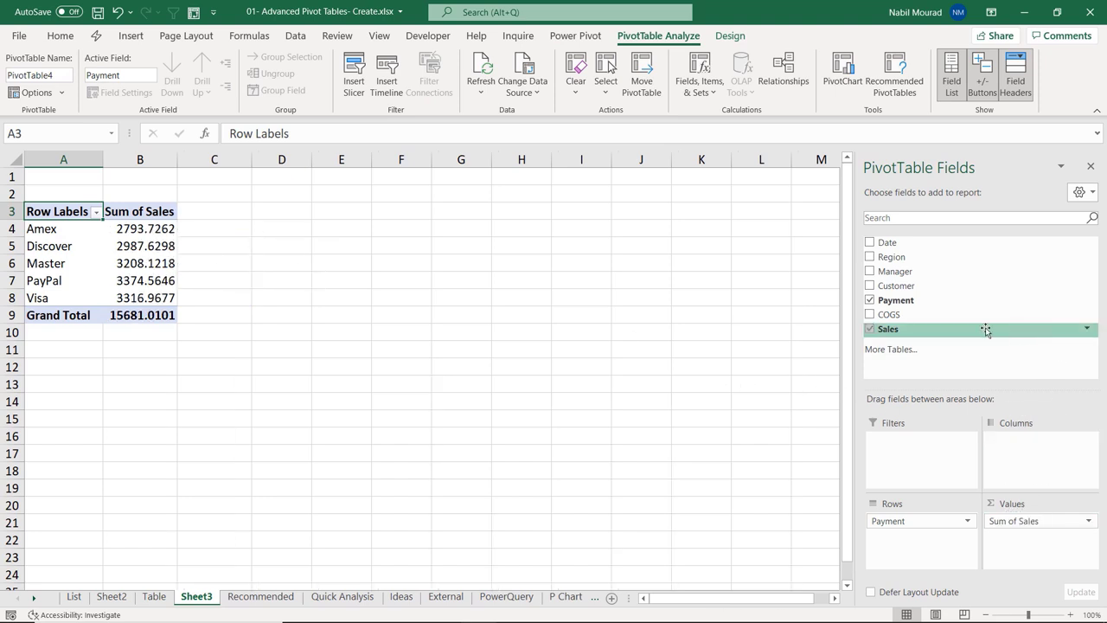
{"action": "left_click_drag", "start_coordinate": [888, 275], "coordinate": [1017, 443]}
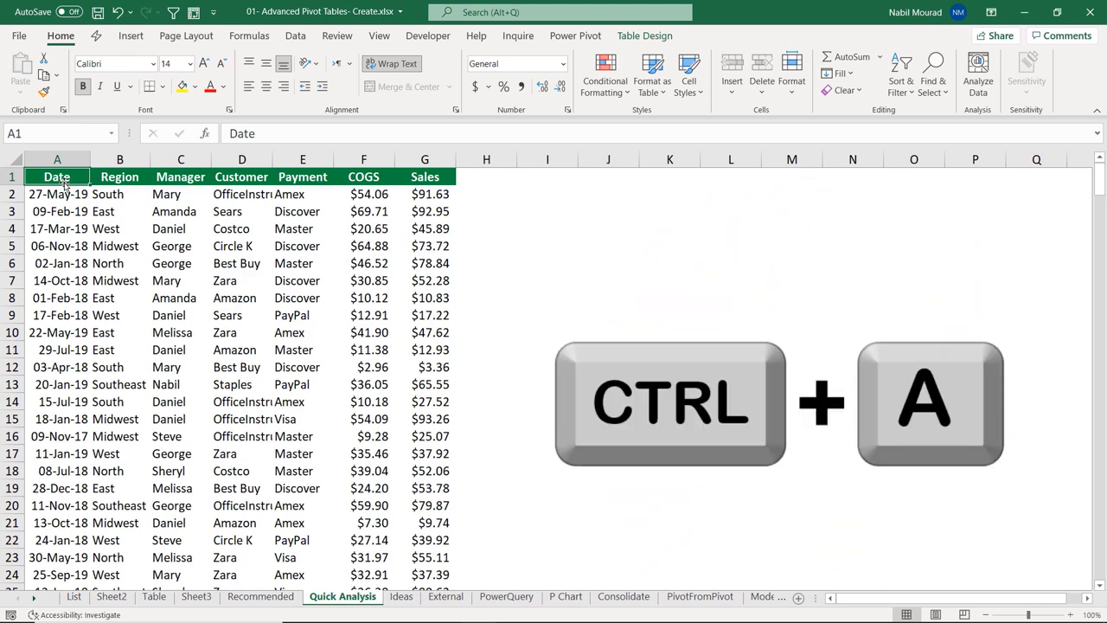
Select all the data on the Quick Analysis sheet and insert the fourth PivotTable that Quick Analysis suggests.
{"action": "key", "text": "ctrl+a"}
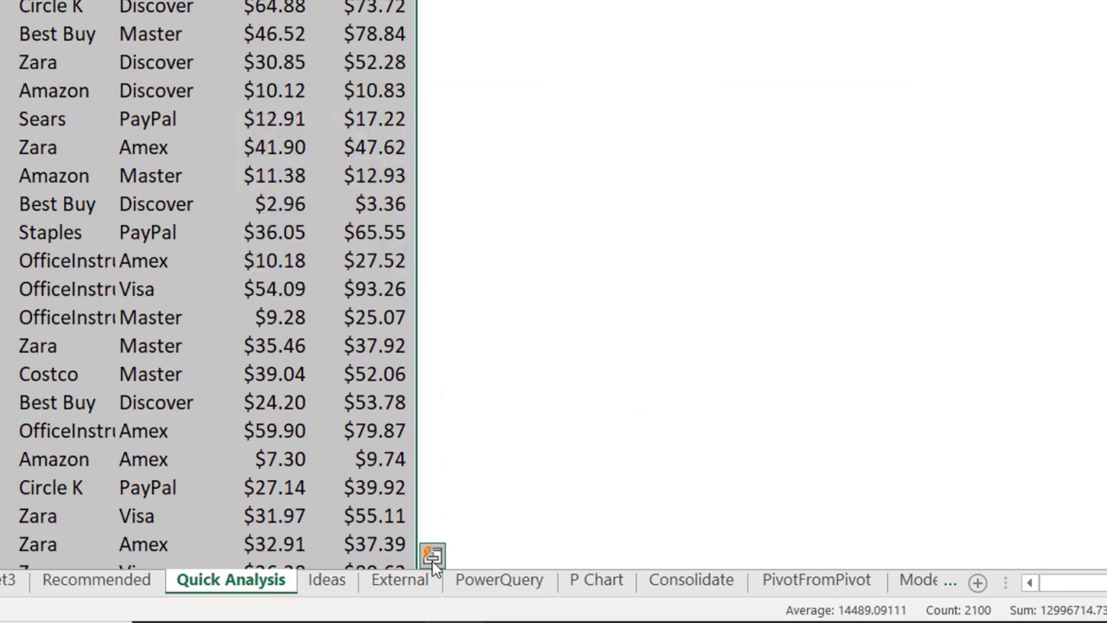
{"action": "left_click", "coordinate": [432, 558]}
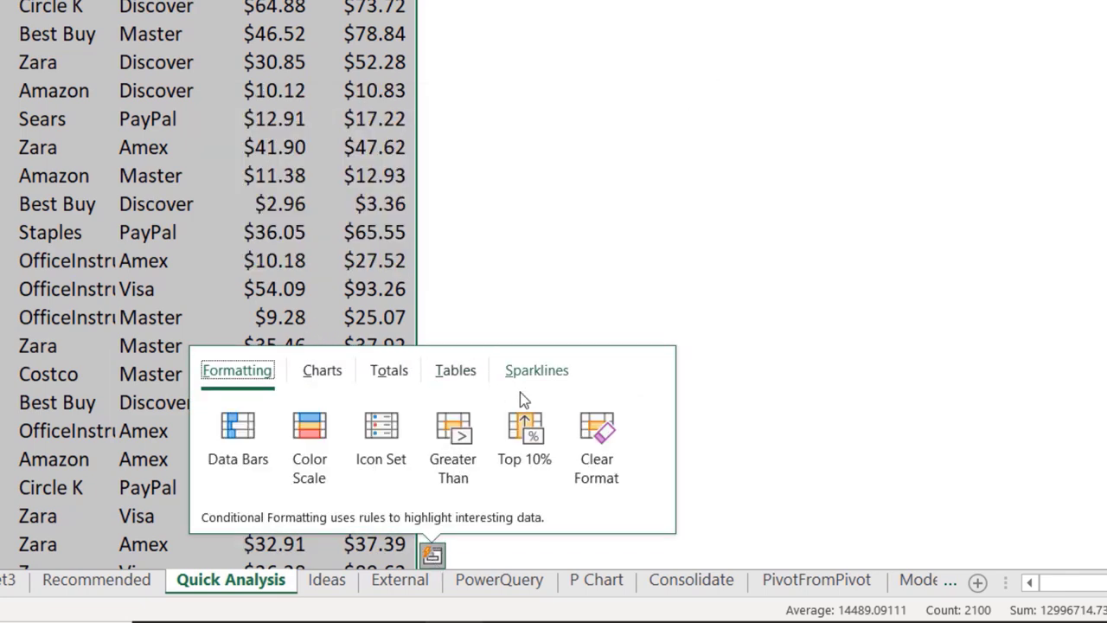
{"action": "left_click", "coordinate": [462, 379]}
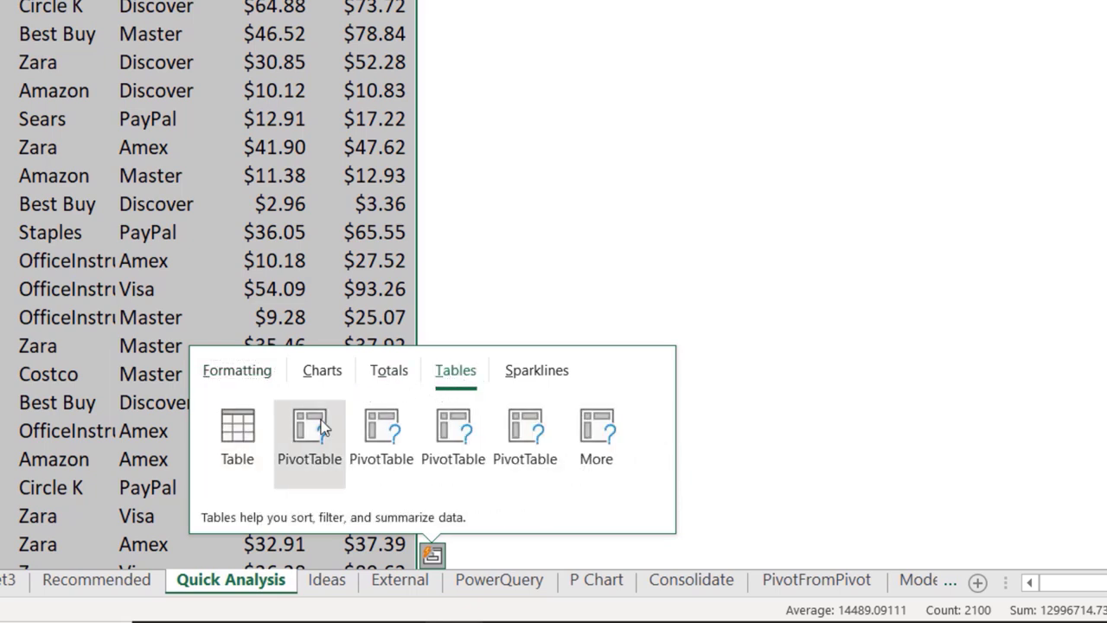
{"action": "mouse_move", "coordinate": [325, 424]}
{"action": "mouse_move", "coordinate": [374, 430]}
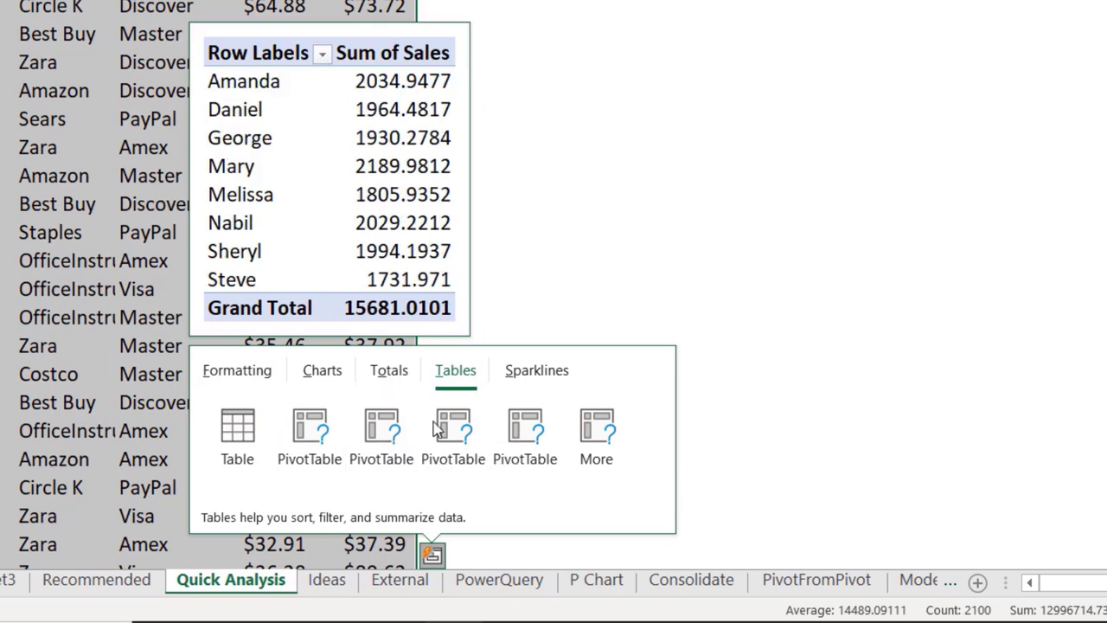
{"action": "mouse_move", "coordinate": [439, 428]}
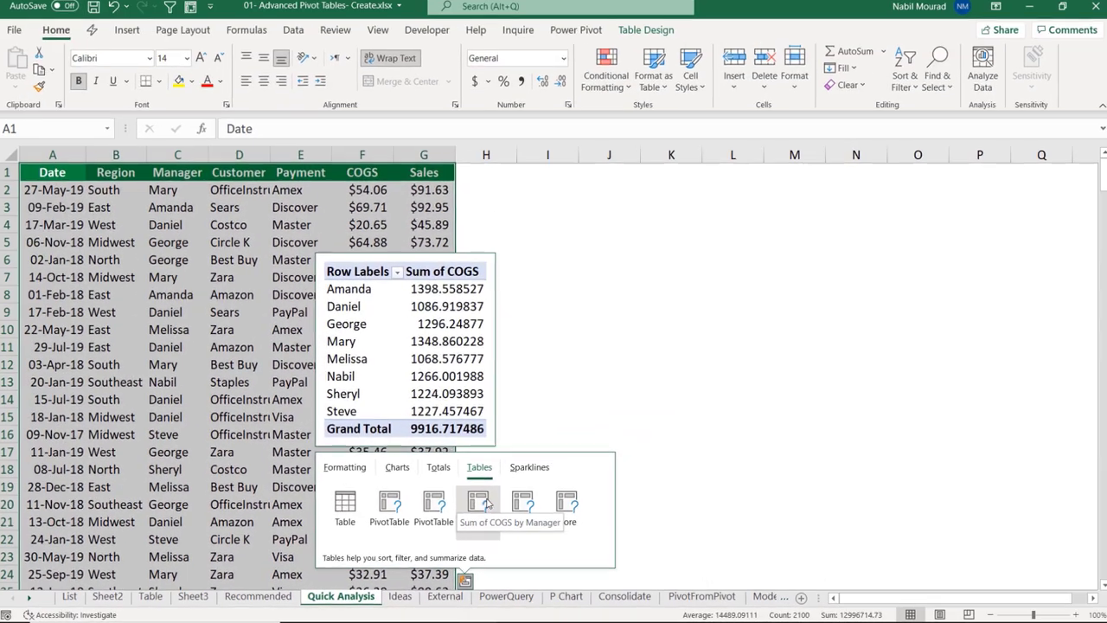
{"action": "mouse_move", "coordinate": [507, 430]}
{"action": "left_click", "coordinate": [512, 507]}
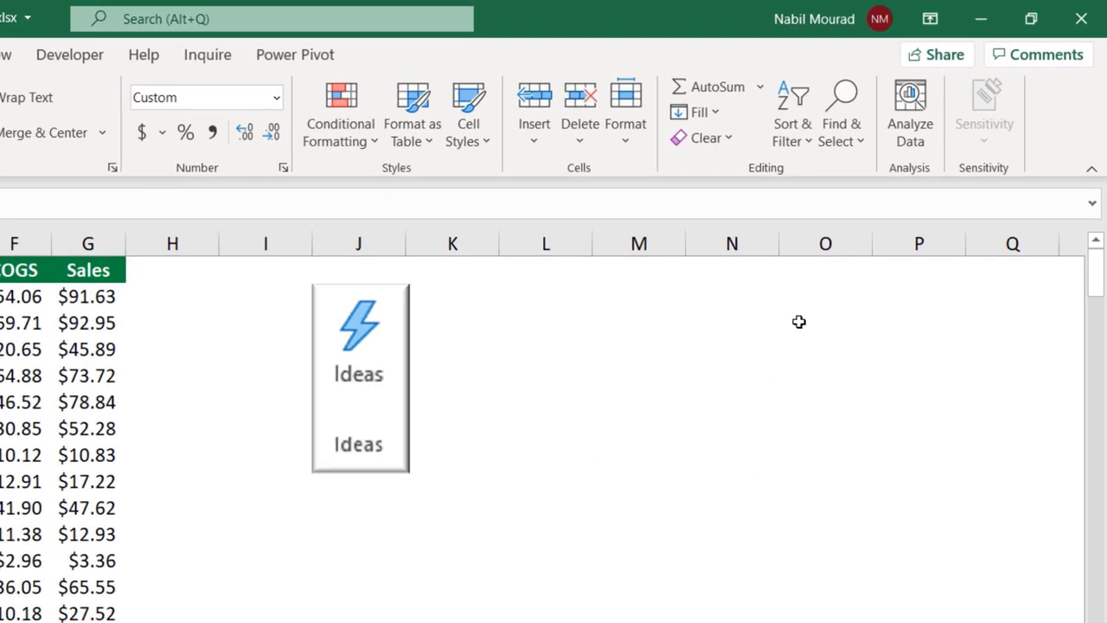
Run Analyze Data on the Ideas sheet's data and review the suggested PivotTables and charts.
{"action": "left_click", "coordinate": [902, 162]}
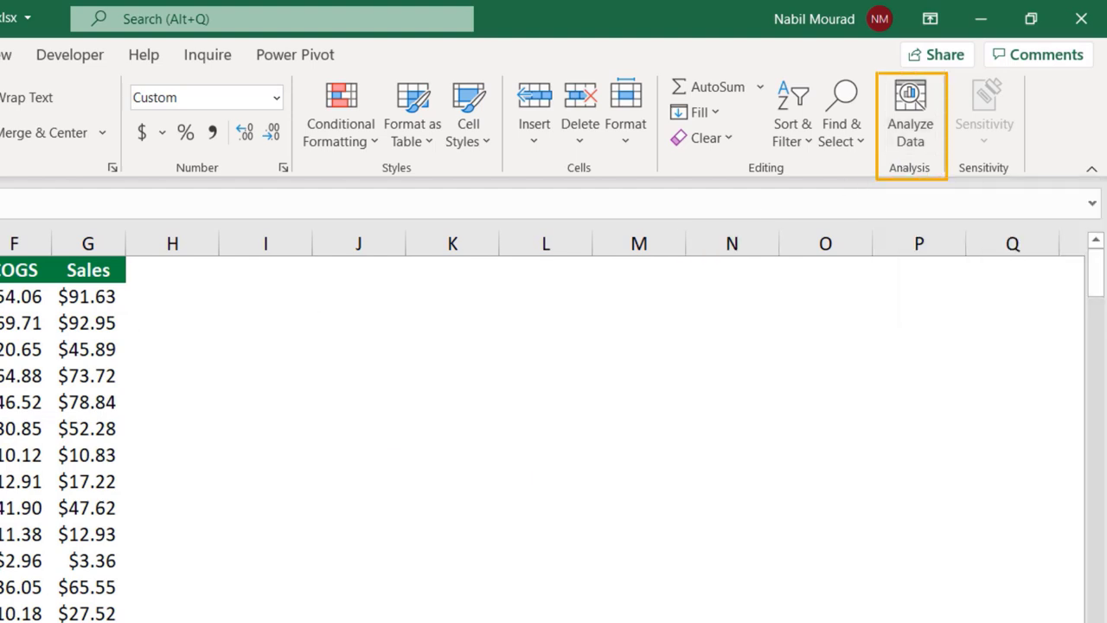
{"action": "left_click", "coordinate": [909, 128]}
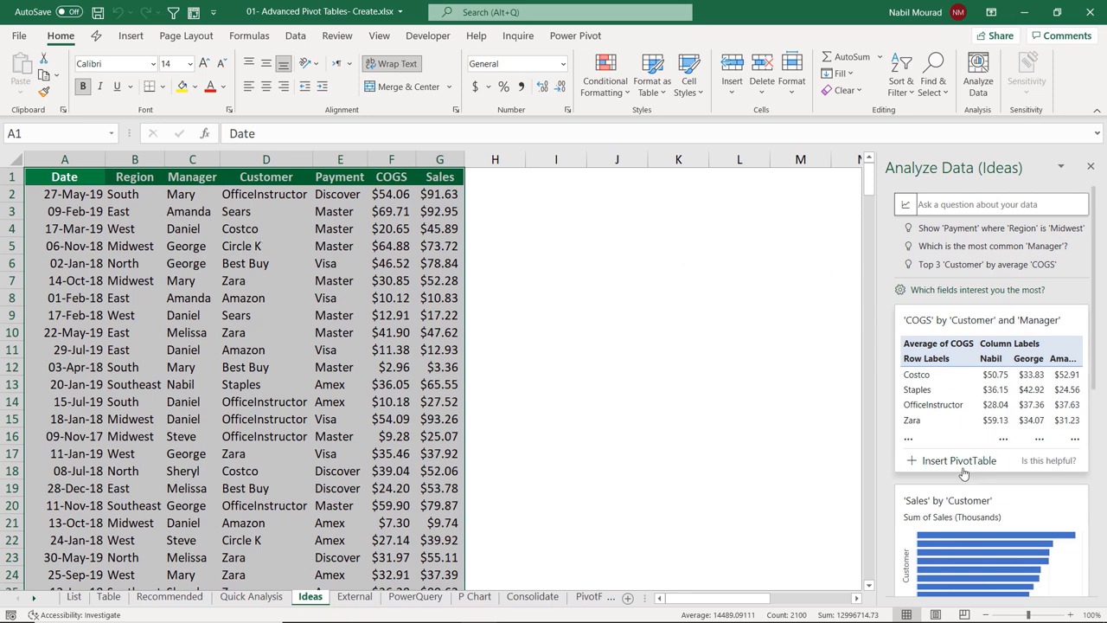
{"action": "scroll", "coordinate": [986, 399], "scroll_direction": "down", "scroll_amount": 3}
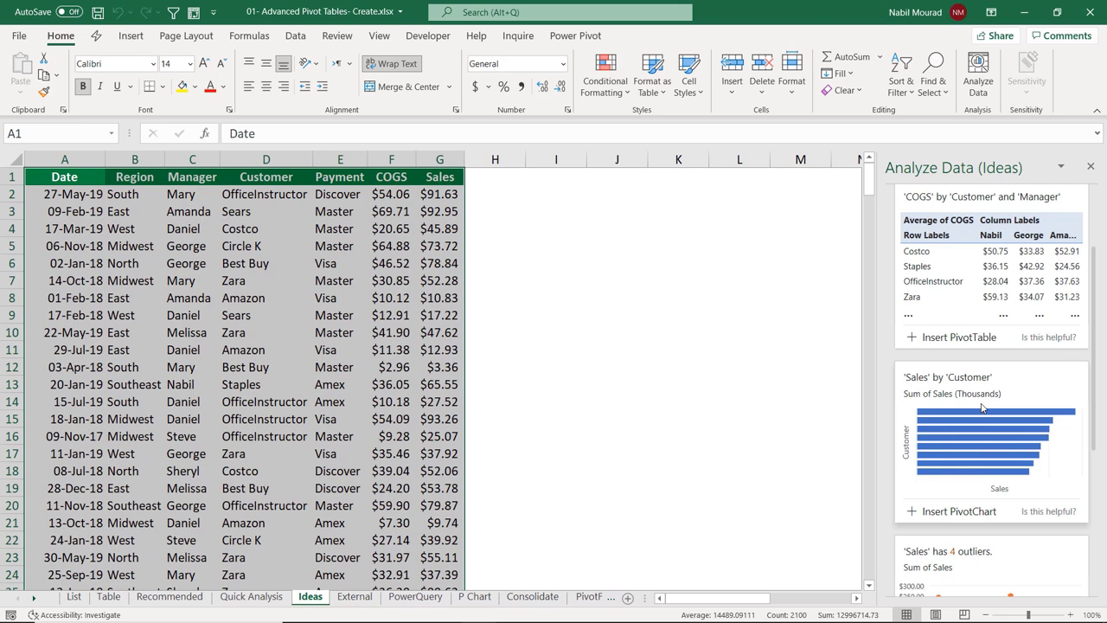
{"action": "scroll", "coordinate": [982, 409], "scroll_direction": "down", "scroll_amount": 4}
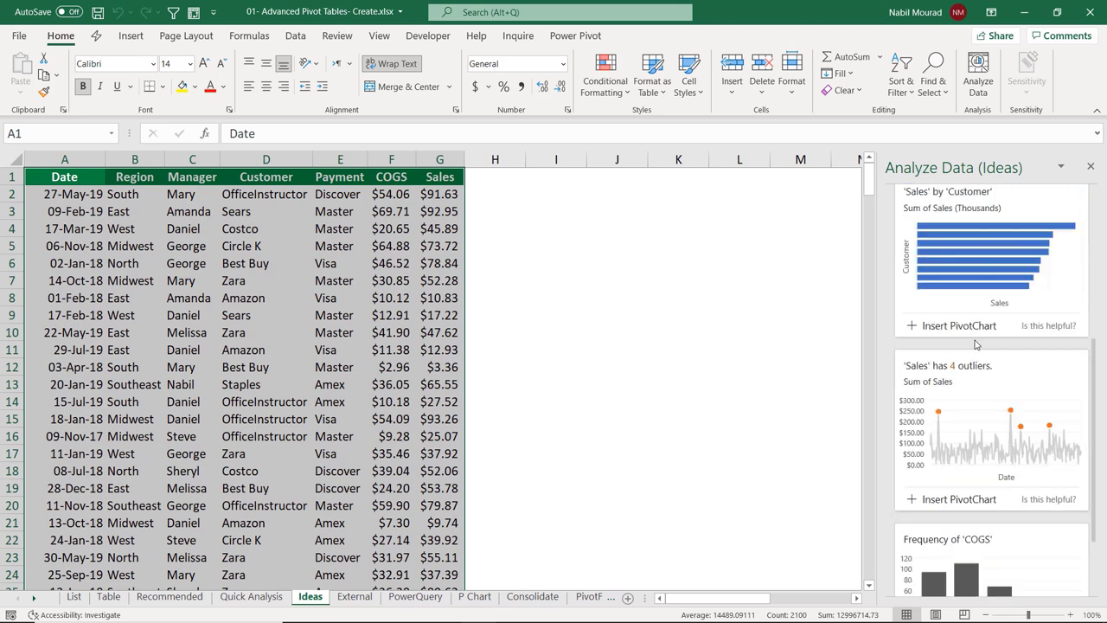
{"action": "scroll", "coordinate": [976, 359], "scroll_direction": "down", "scroll_amount": 3}
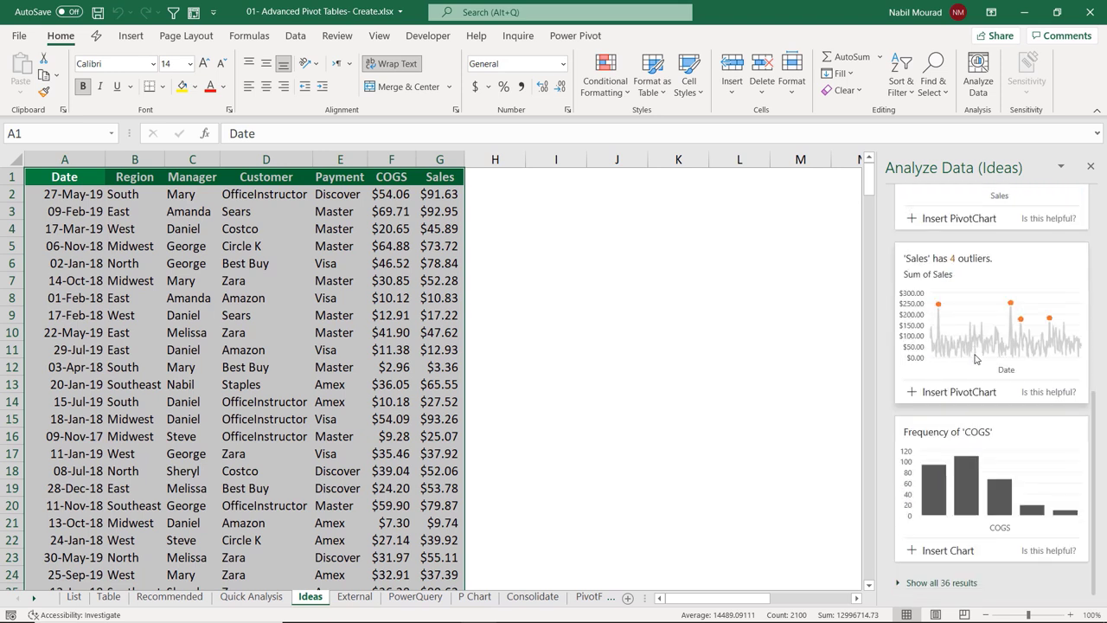
{"action": "scroll", "coordinate": [976, 358], "scroll_direction": "up", "scroll_amount": 8}
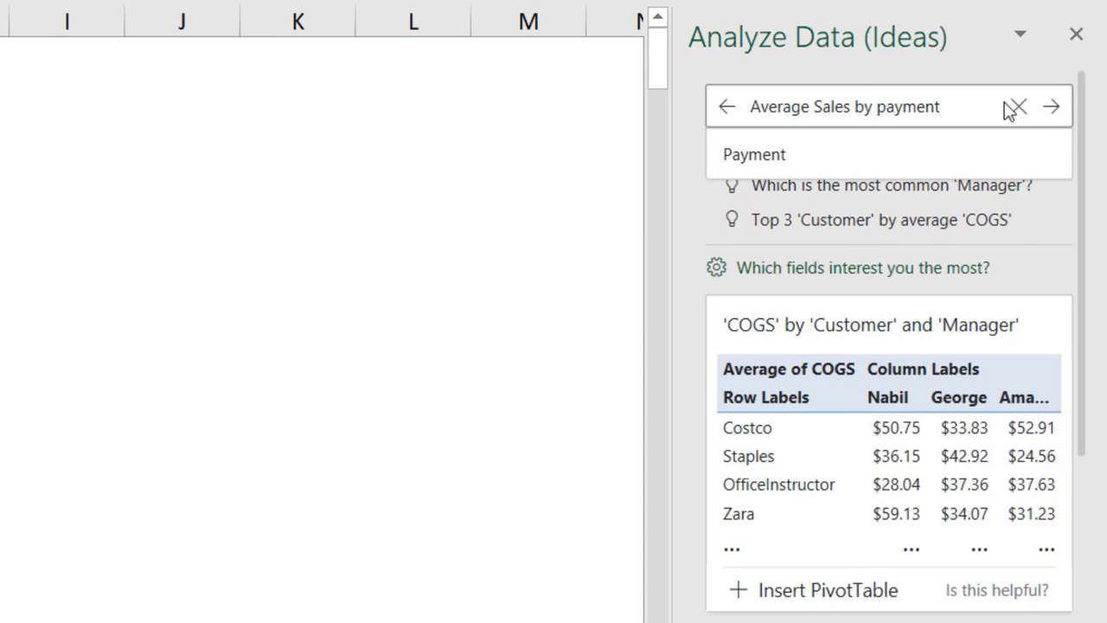
Ask Analyze Data for "Average Sales by payment" and insert the answer as a PivotChart.
{"action": "left_click", "coordinate": [1055, 111]}
{"action": "left_click", "coordinate": [1056, 110]}
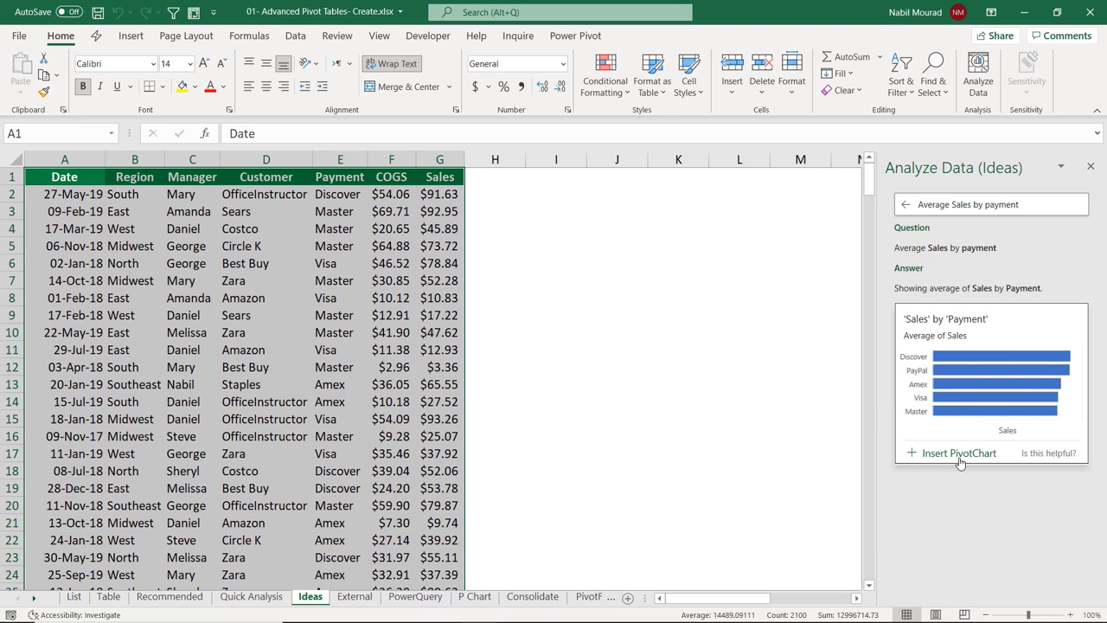
{"action": "left_click", "coordinate": [960, 454]}
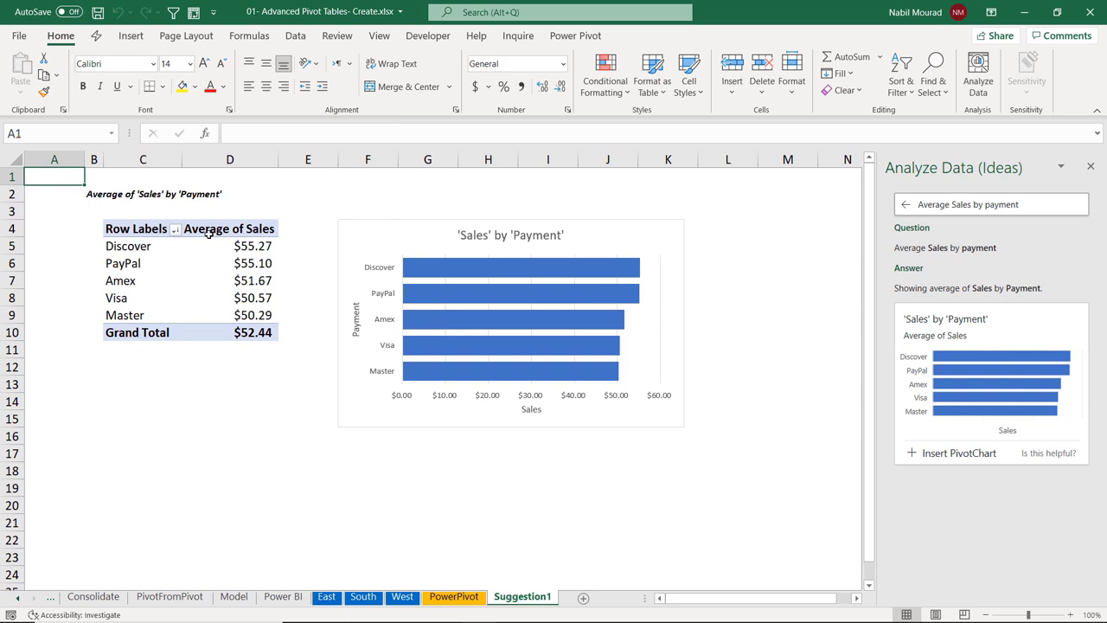
{"action": "left_click", "coordinate": [152, 247]}
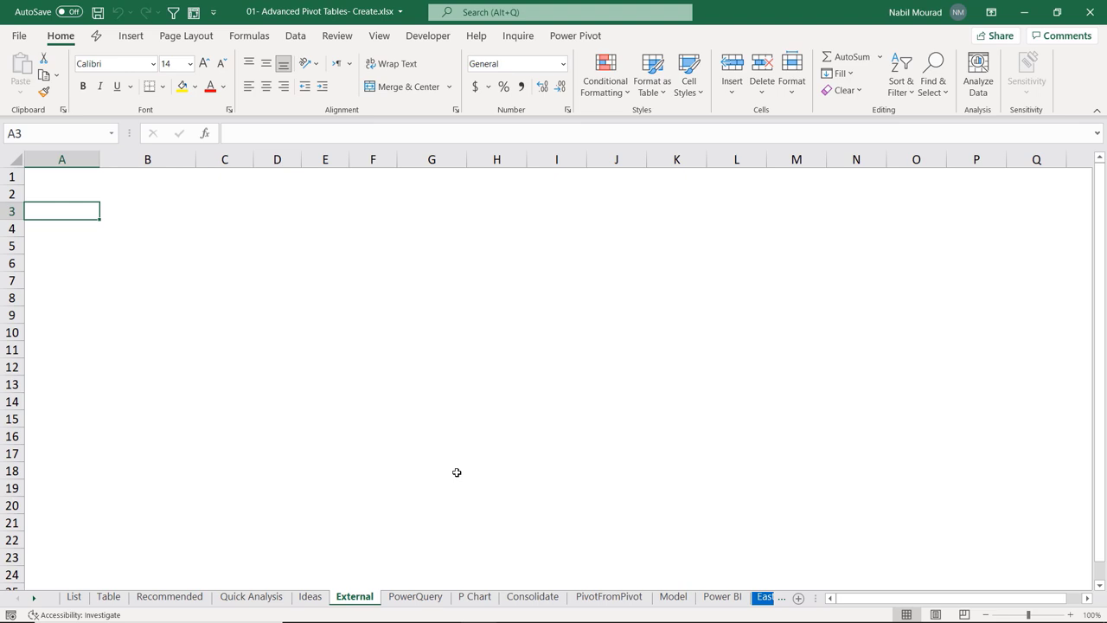
{"action": "key", "text": "alt+n"}
{"action": "key", "text": "v"}
{"action": "key", "text": "t"}
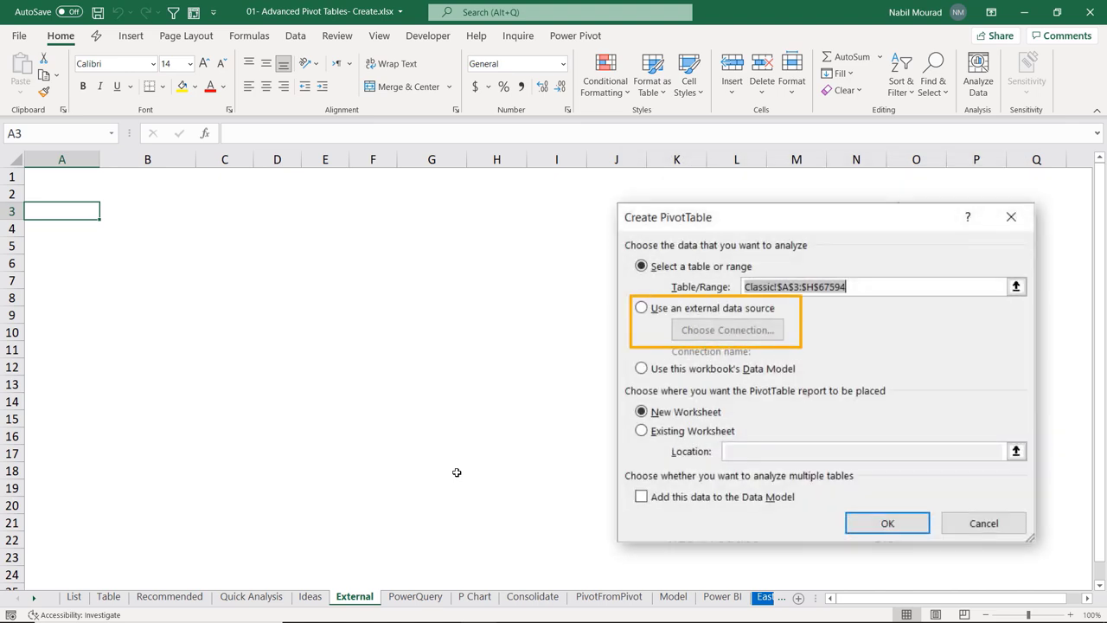
{"action": "key", "text": "Escape"}
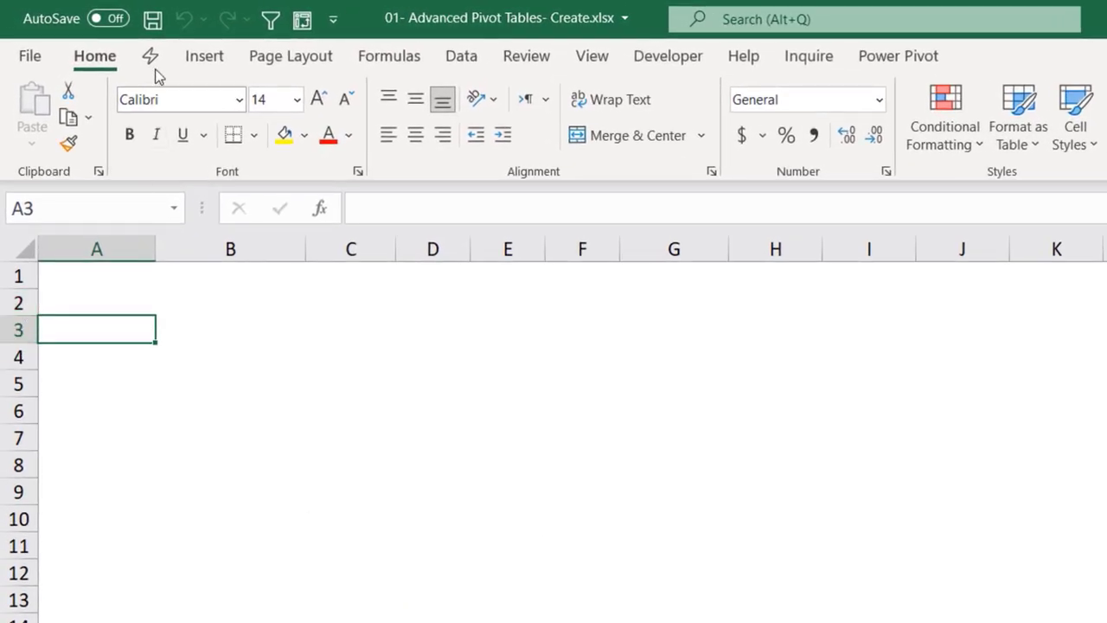
Create a PivotTable at cell A3 of the External sheet from the Source$ table of the external workbook Sales Data.xlsx.
{"action": "left_click", "coordinate": [199, 62]}
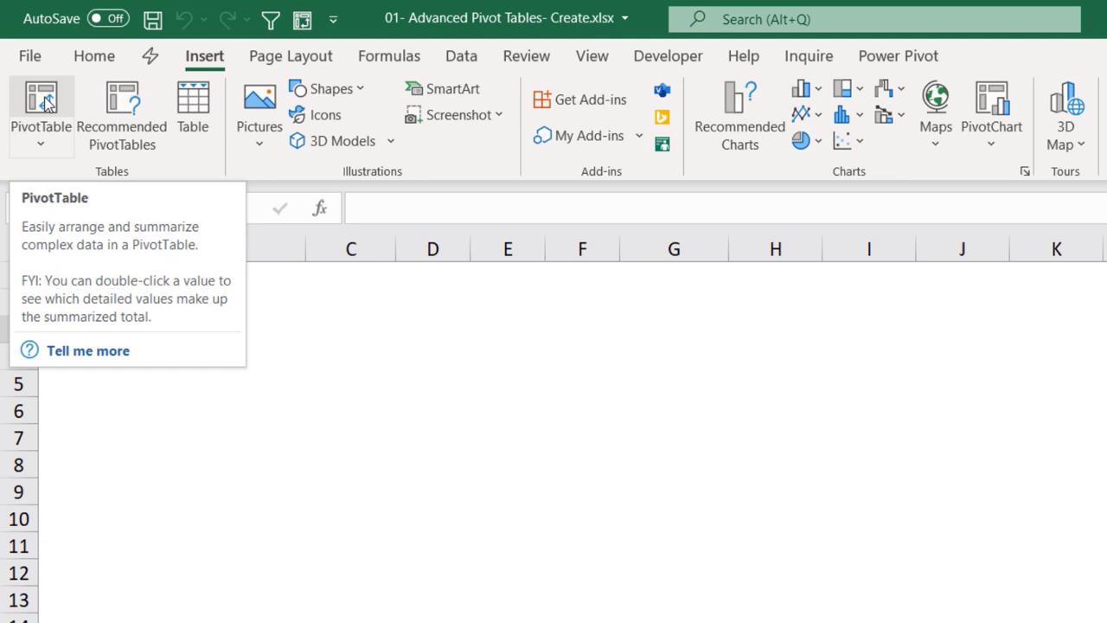
{"action": "left_click", "coordinate": [42, 139]}
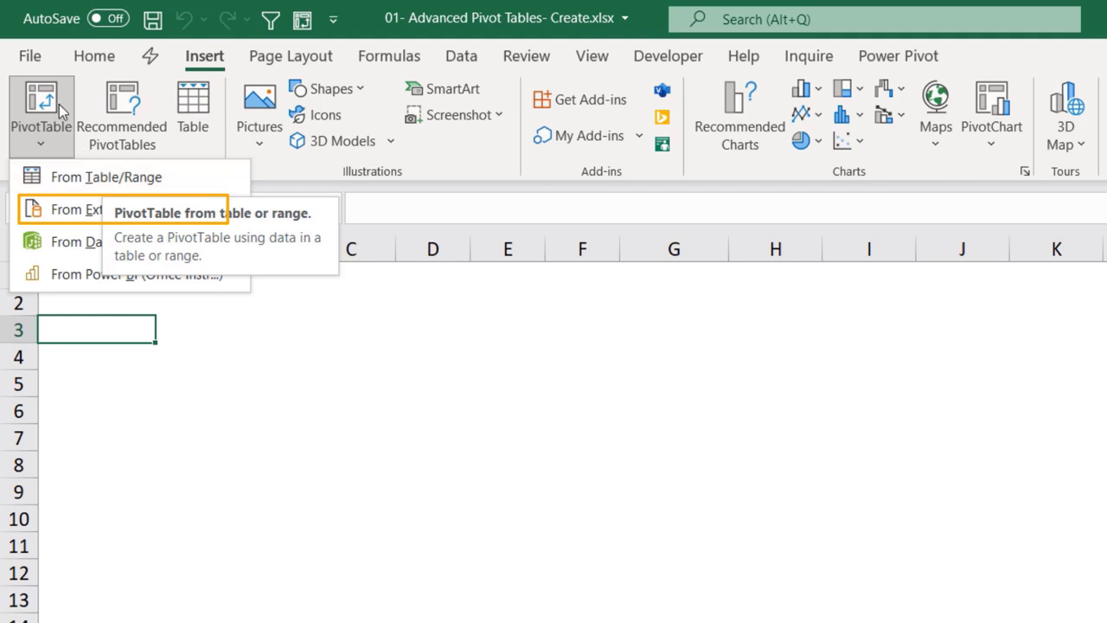
{"action": "left_click", "coordinate": [84, 213]}
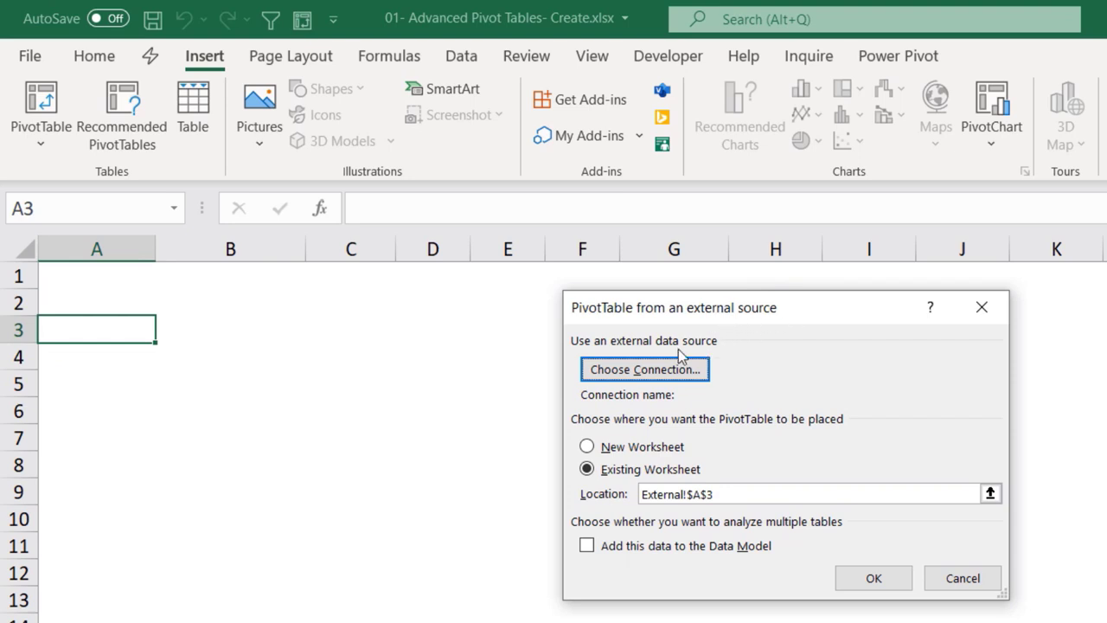
{"action": "left_click", "coordinate": [646, 372]}
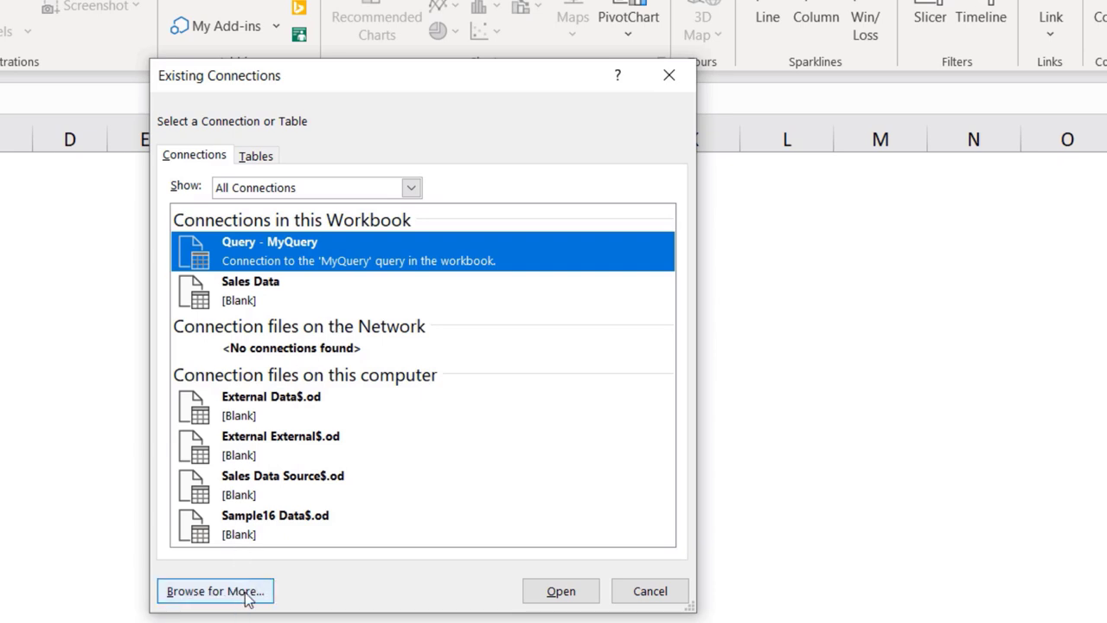
{"action": "left_click", "coordinate": [246, 594]}
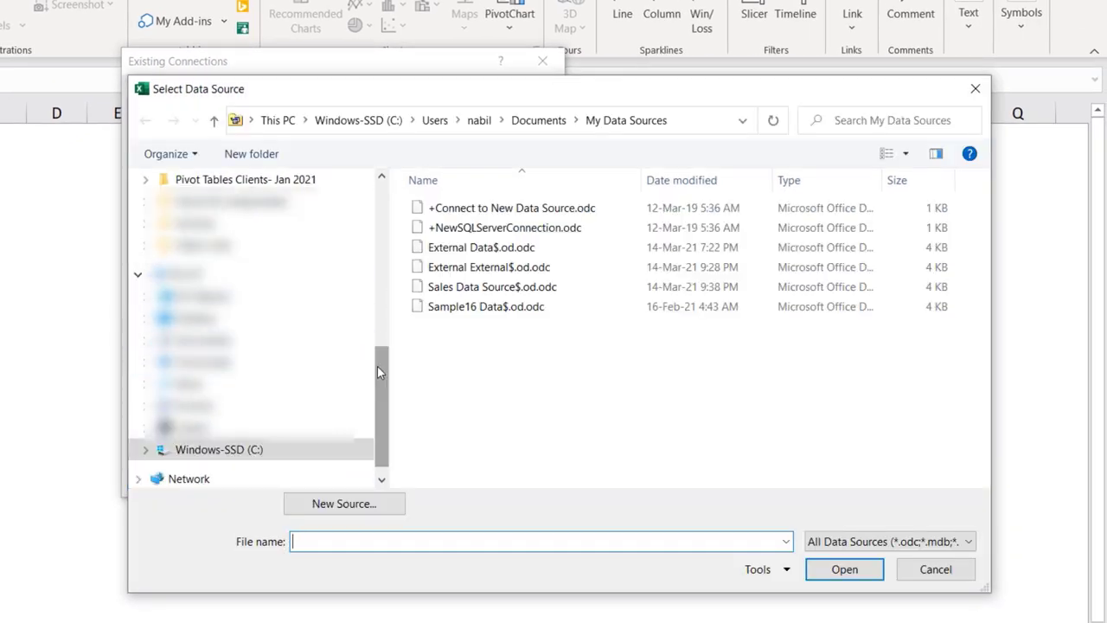
{"action": "scroll", "coordinate": [383, 370], "scroll_direction": "up", "scroll_amount": 10}
{"action": "left_click", "coordinate": [208, 332]}
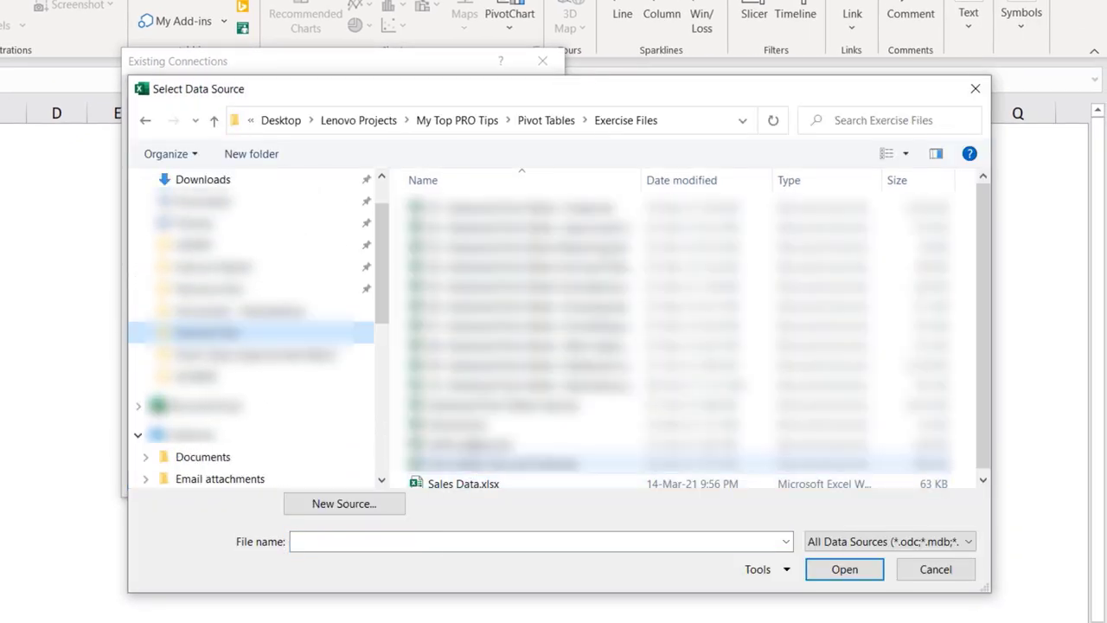
{"action": "double_click", "coordinate": [446, 481]}
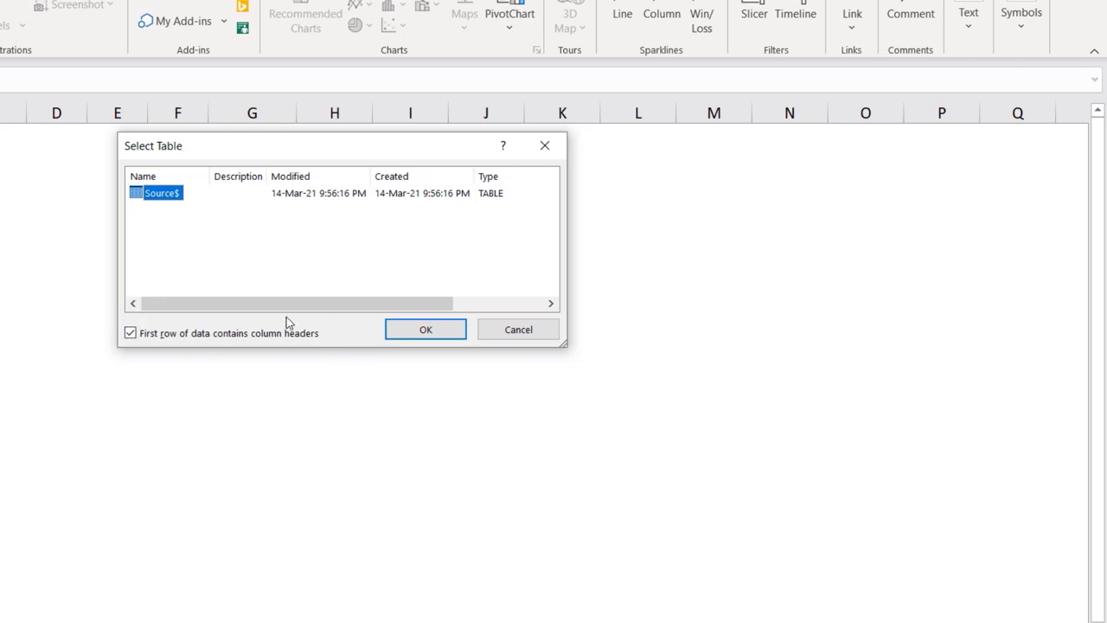
{"action": "left_click", "coordinate": [423, 331]}
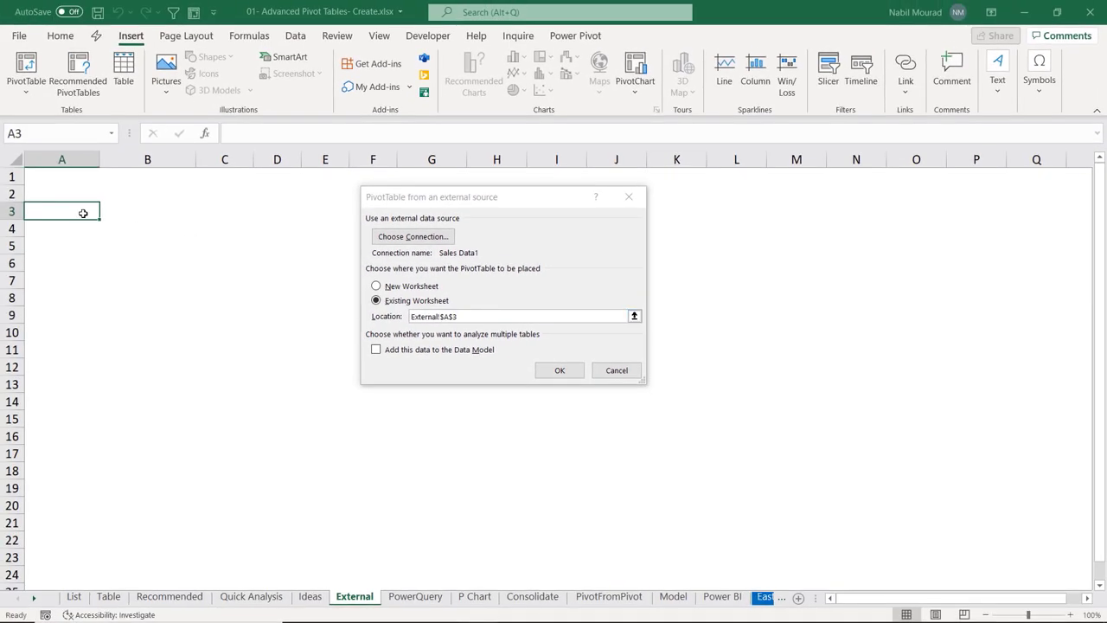
{"action": "left_click", "coordinate": [562, 371]}
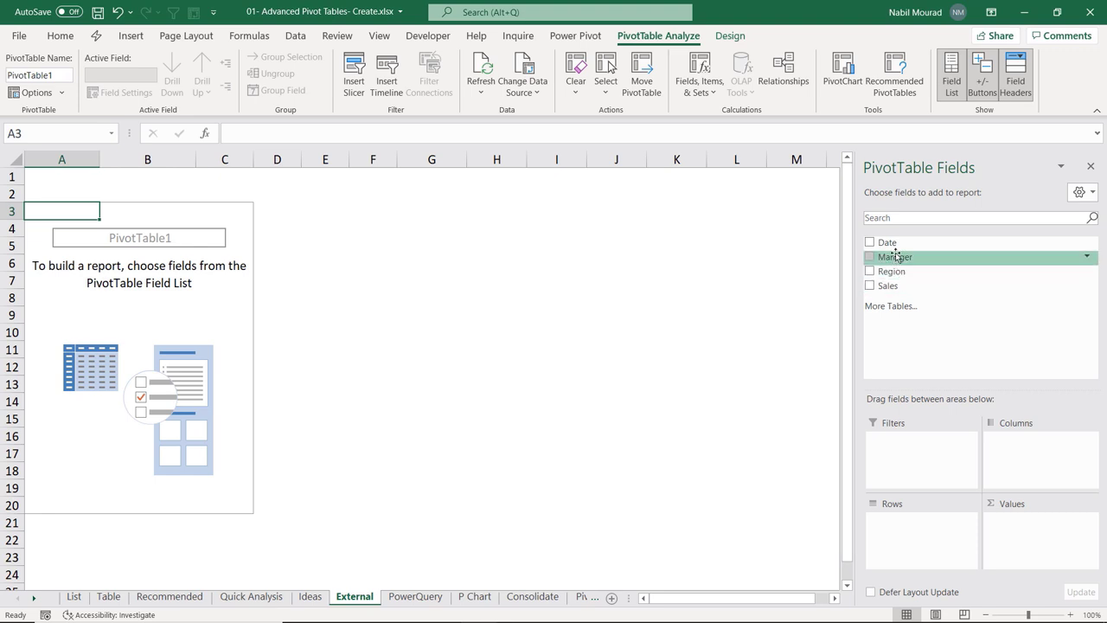
Lay out the external-source PivotTable with Manager as rows, Region as columns and Sales as values.
{"action": "left_click_drag", "start_coordinate": [895, 256], "coordinate": [919, 526]}
{"action": "left_click_drag", "start_coordinate": [891, 270], "coordinate": [1038, 467]}
{"action": "left_click_drag", "start_coordinate": [888, 286], "coordinate": [1016, 539]}
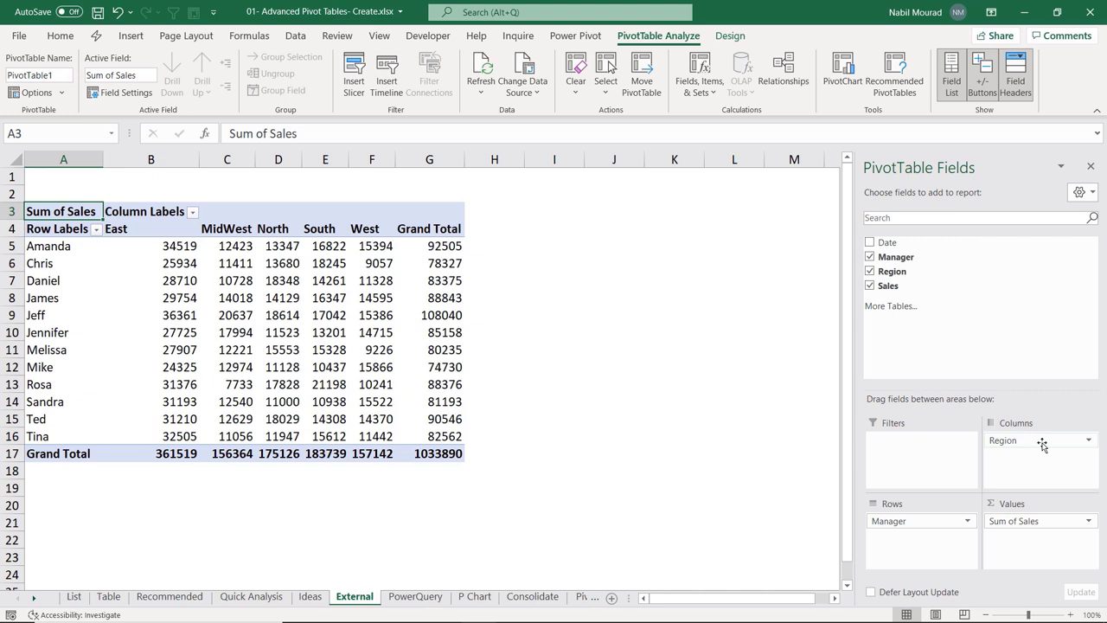
Remove Region and Manager from the PivotTable and show the detail records behind the Sum of Sales total.
{"action": "left_click_drag", "start_coordinate": [1042, 445], "coordinate": [1041, 355]}
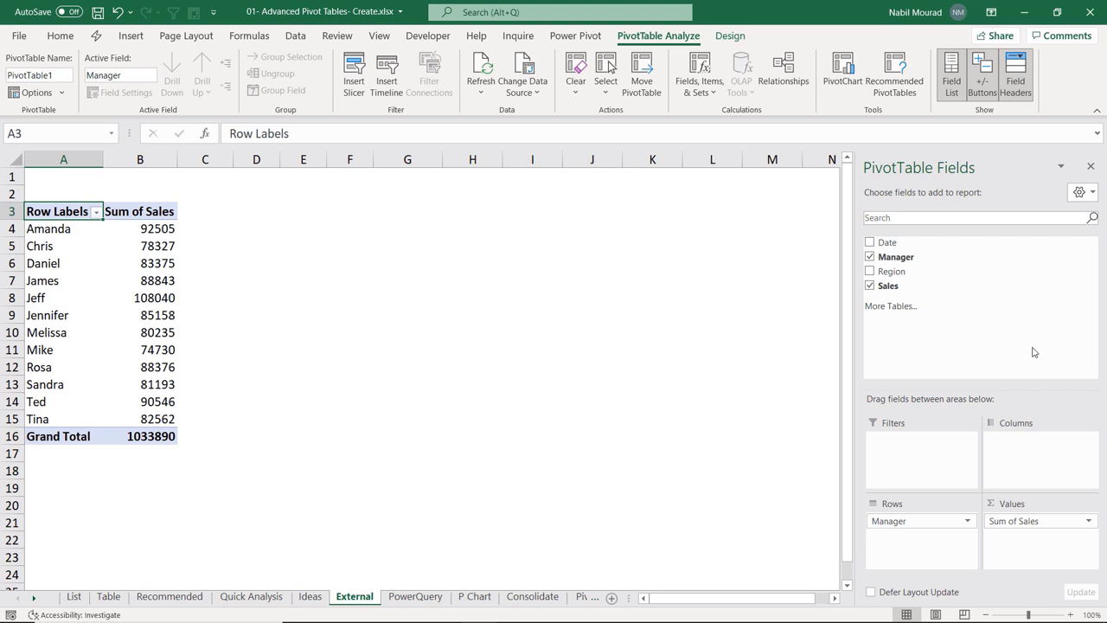
{"action": "left_click_drag", "start_coordinate": [910, 526], "coordinate": [987, 342]}
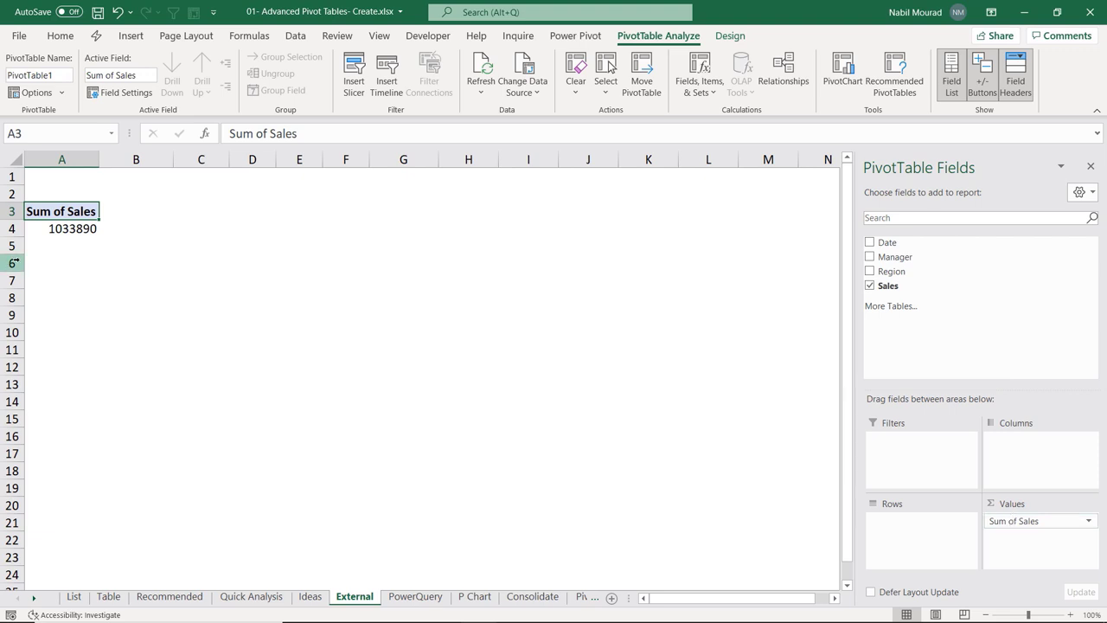
{"action": "left_click", "coordinate": [53, 228]}
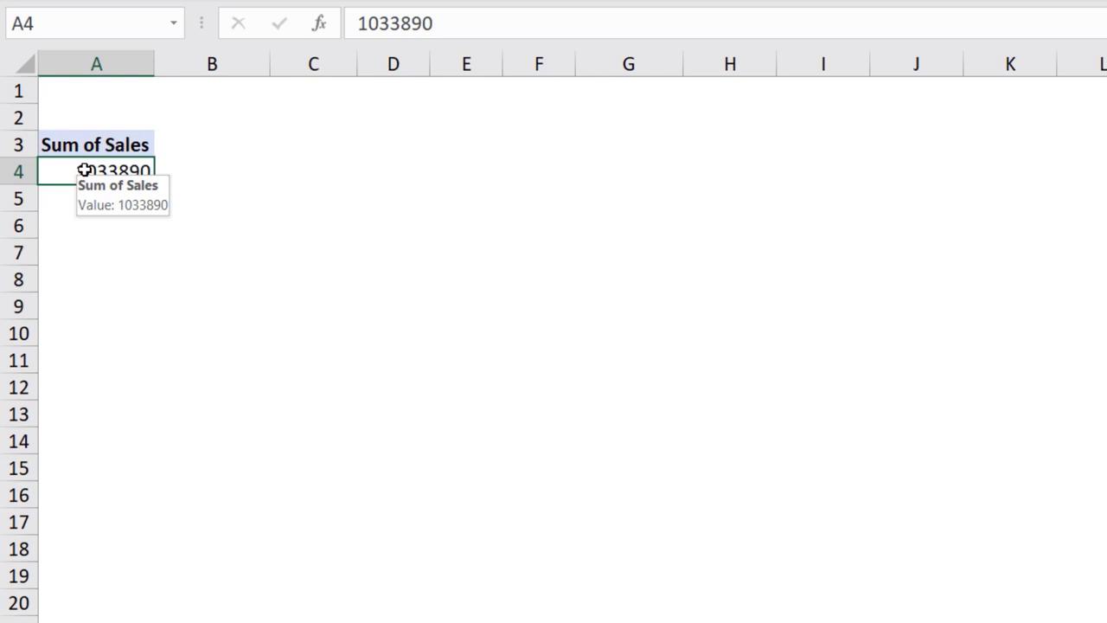
{"action": "right_click", "coordinate": [84, 171]}
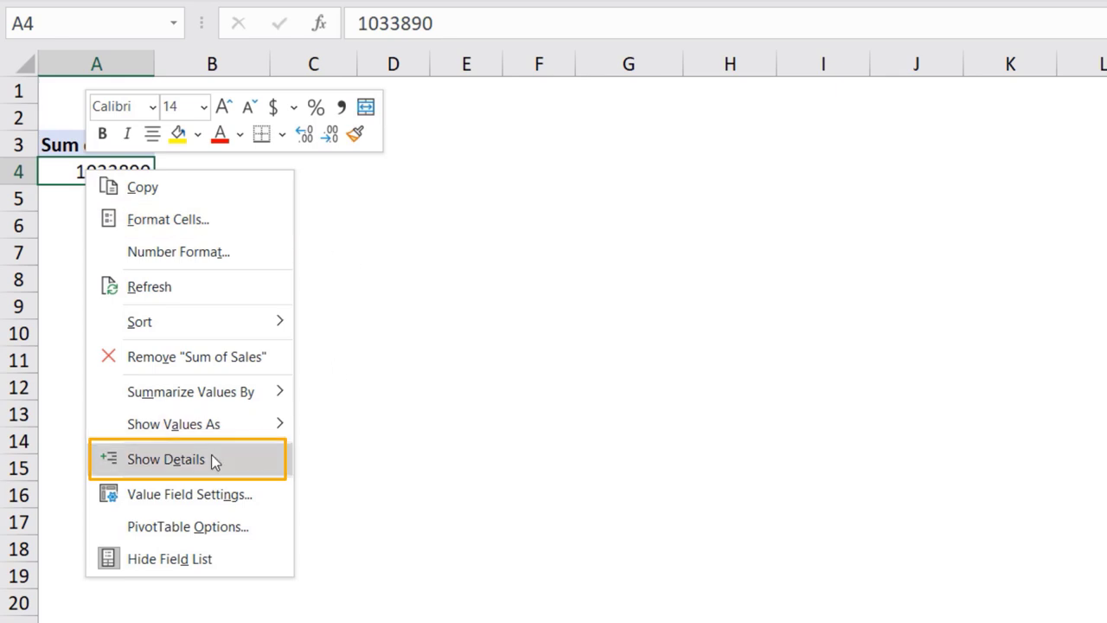
{"action": "left_click", "coordinate": [69, 172]}
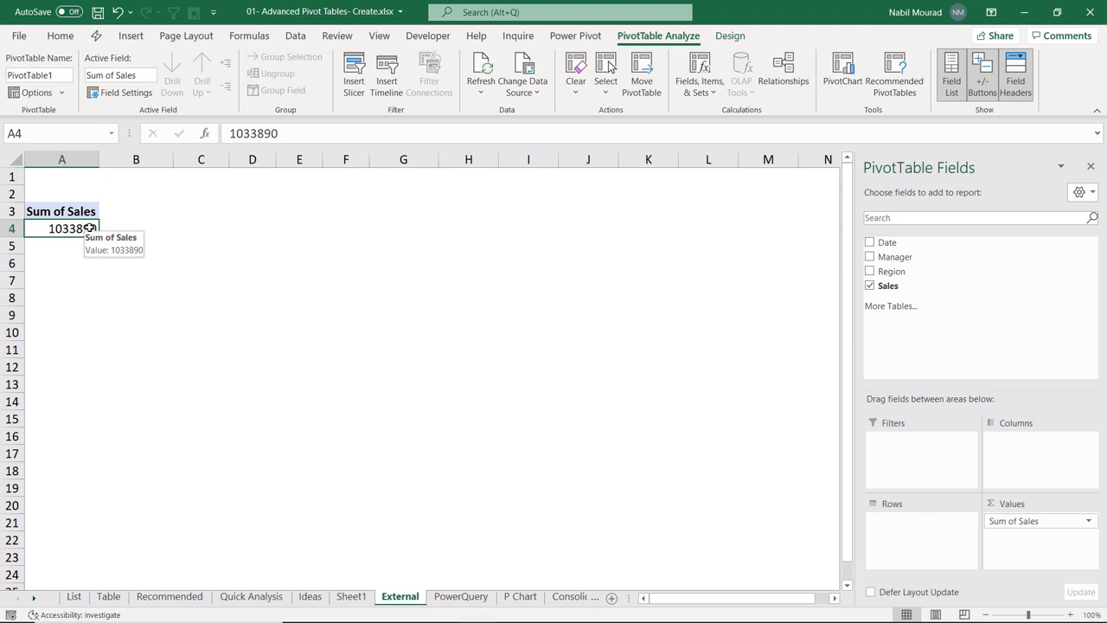
Go to the PowerQuery sheet and check which queries and connections the workbook contains.
{"action": "left_click", "coordinate": [459, 596]}
{"action": "left_click", "coordinate": [130, 35]}
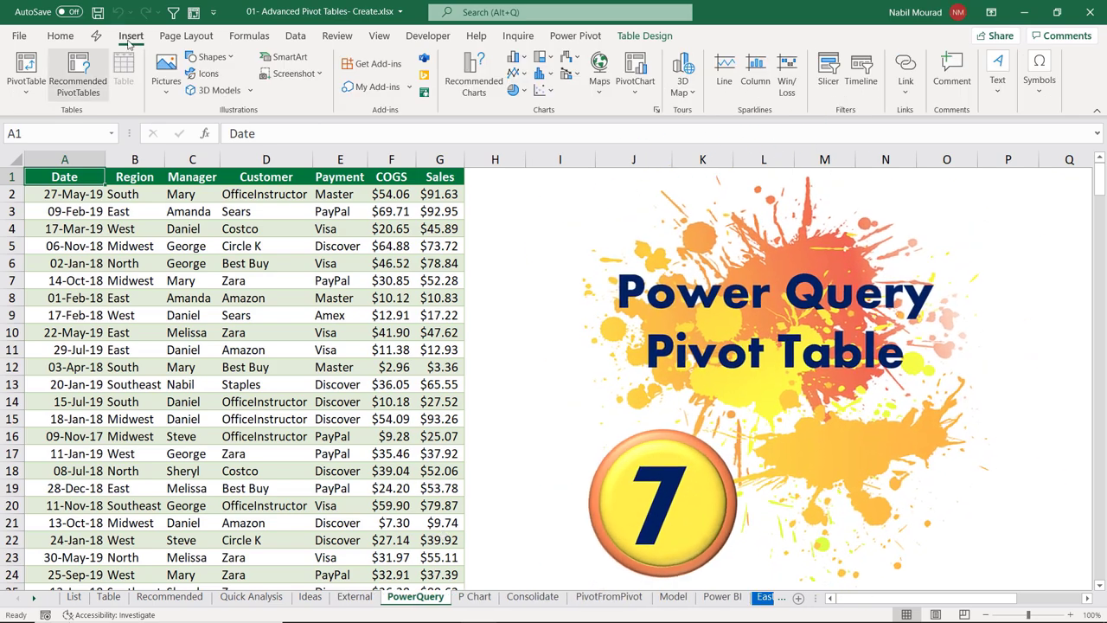
{"action": "left_click", "coordinate": [295, 37]}
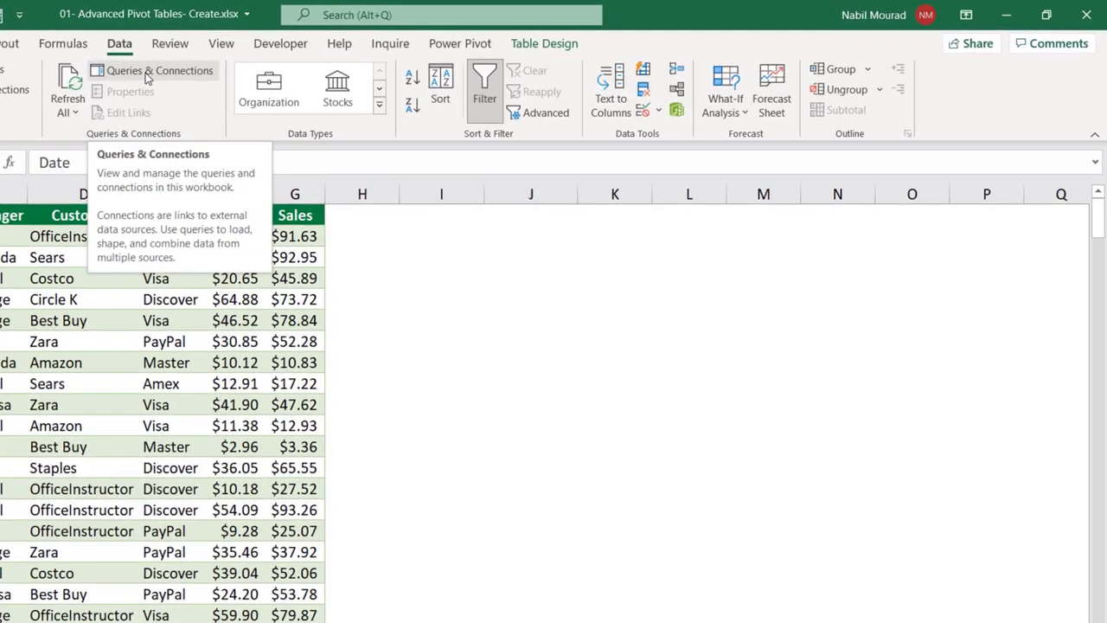
{"action": "left_click", "coordinate": [147, 74]}
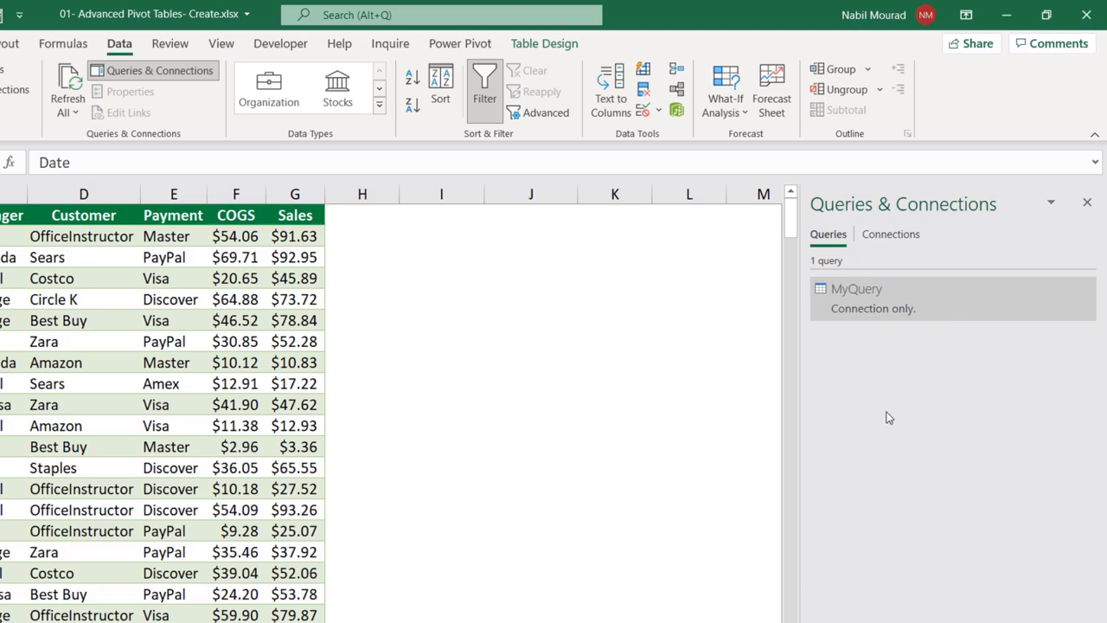
{"action": "left_click", "coordinate": [1088, 204]}
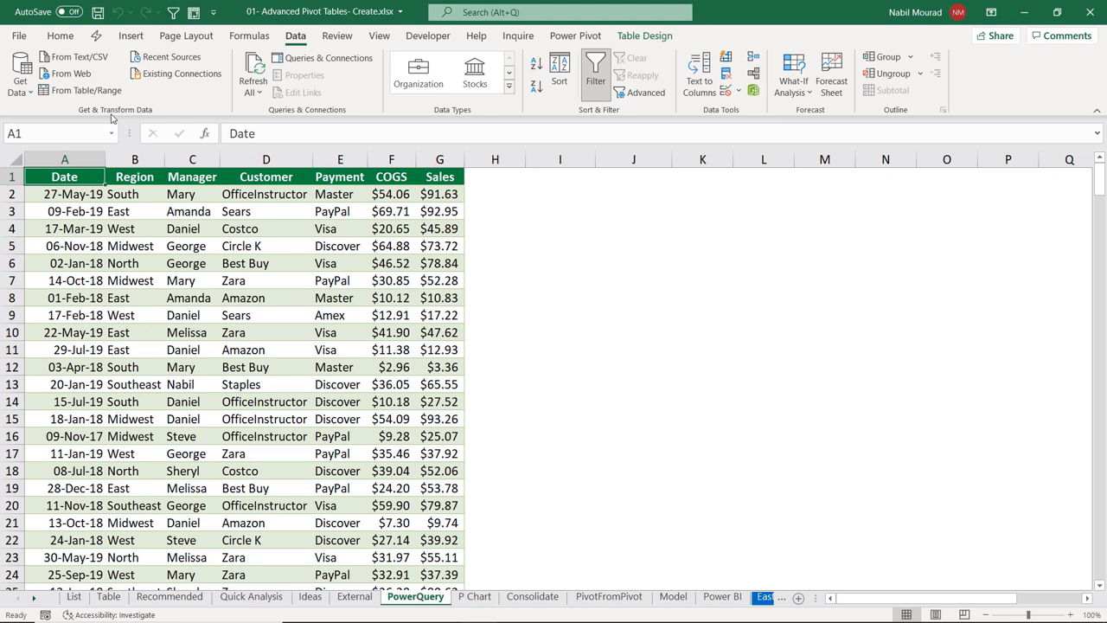
Create a PivotTable from the Query - MyQuery connection, placed on the existing worksheet at cell I4 of the PowerQuery sheet.
{"action": "left_click", "coordinate": [130, 38]}
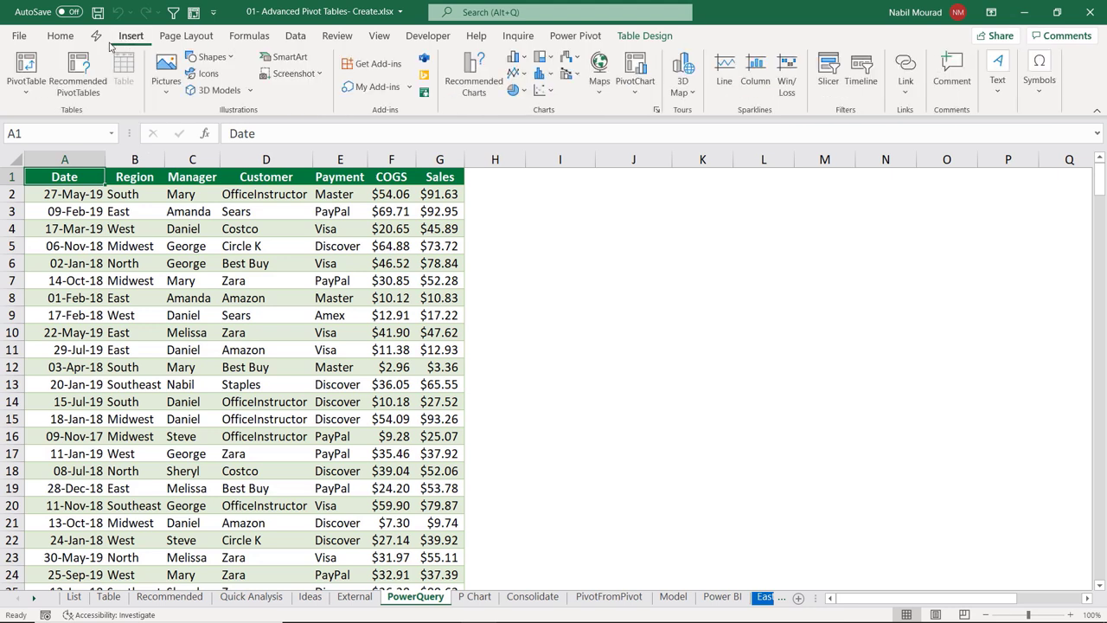
{"action": "left_click", "coordinate": [24, 96]}
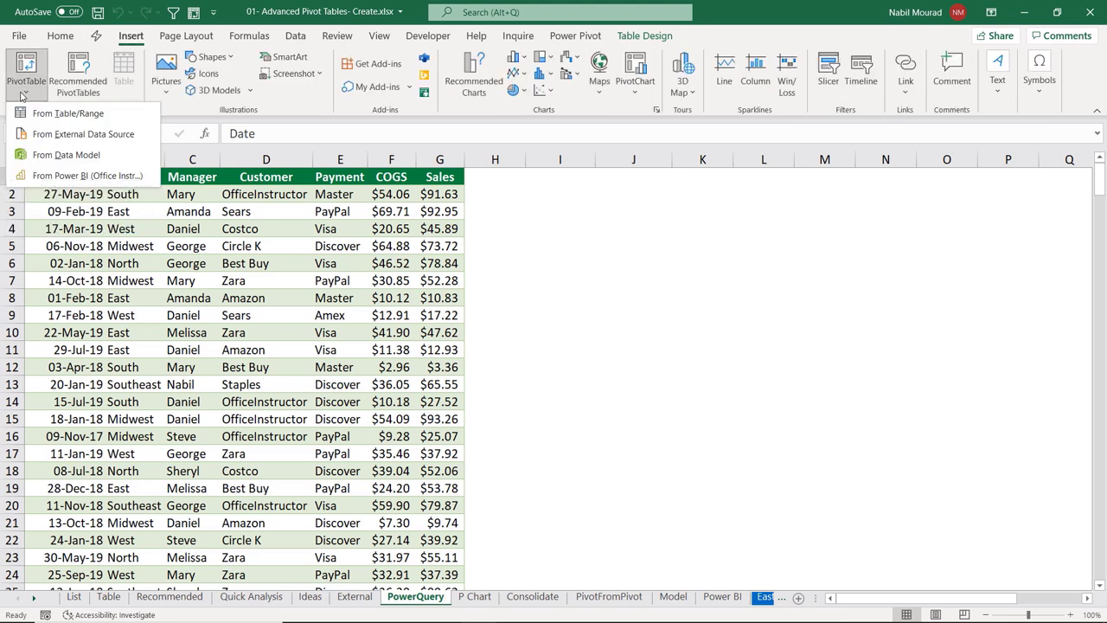
{"action": "left_click", "coordinate": [54, 134]}
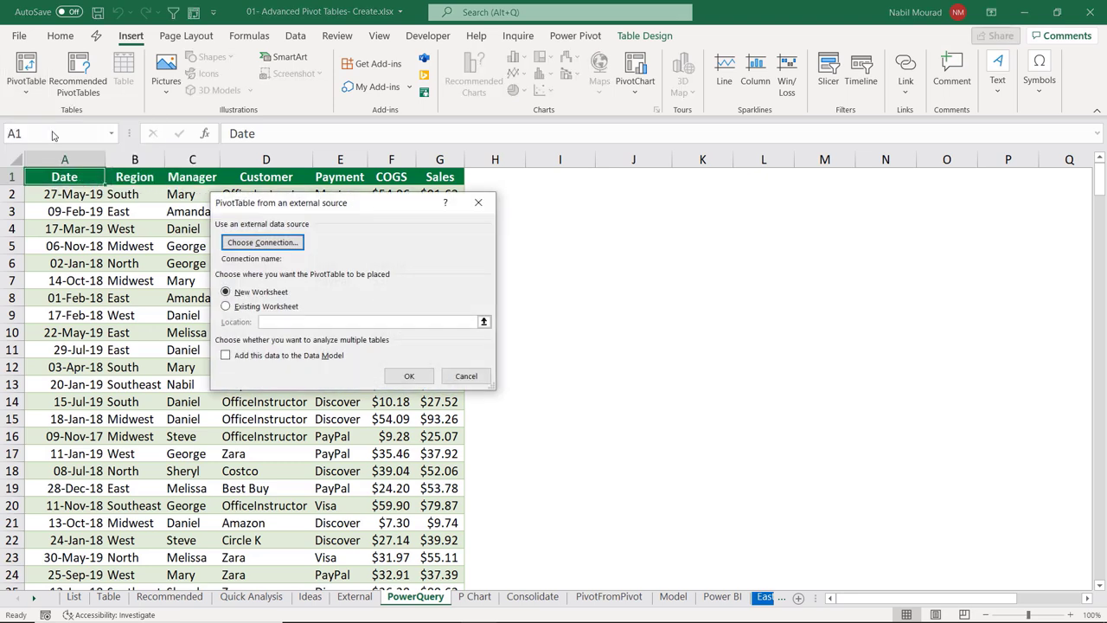
{"action": "left_click", "coordinate": [262, 242]}
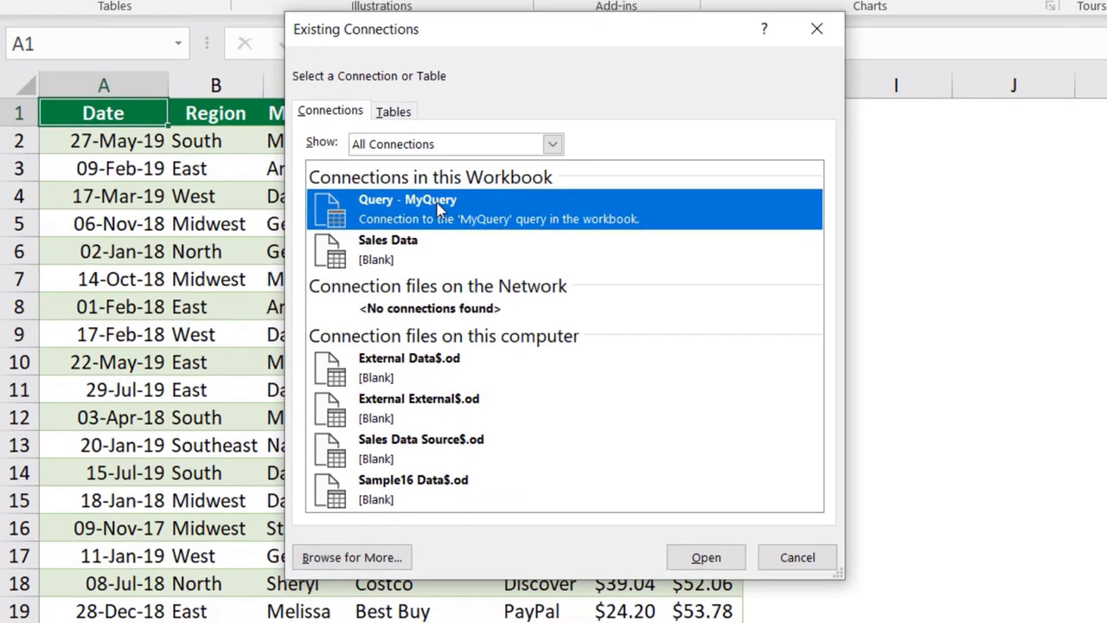
{"action": "left_click", "coordinate": [732, 561]}
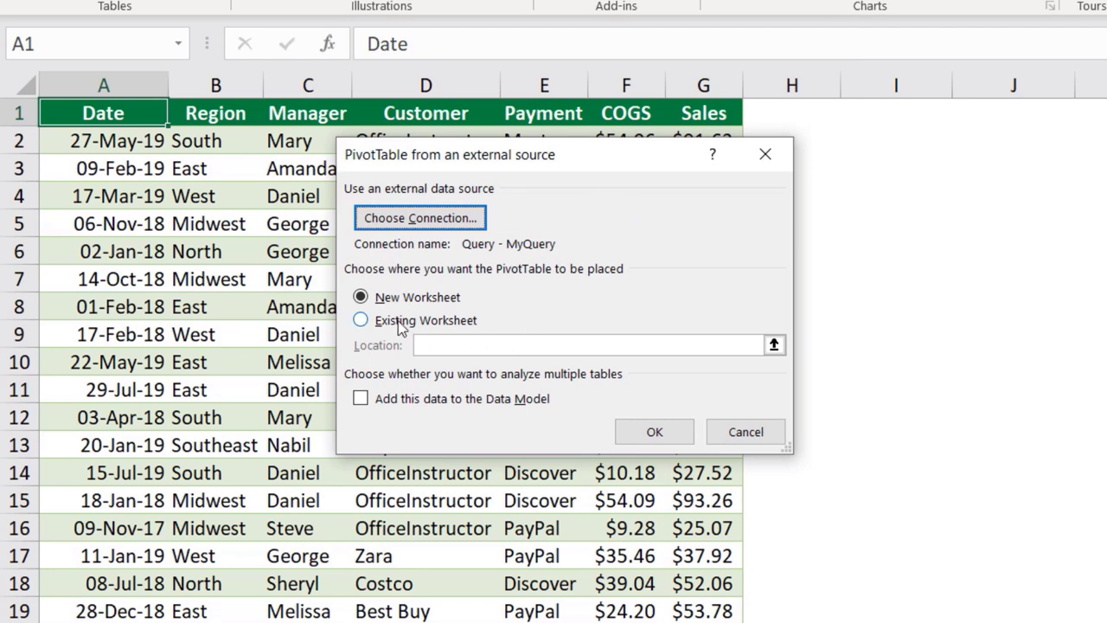
{"action": "left_click", "coordinate": [363, 322]}
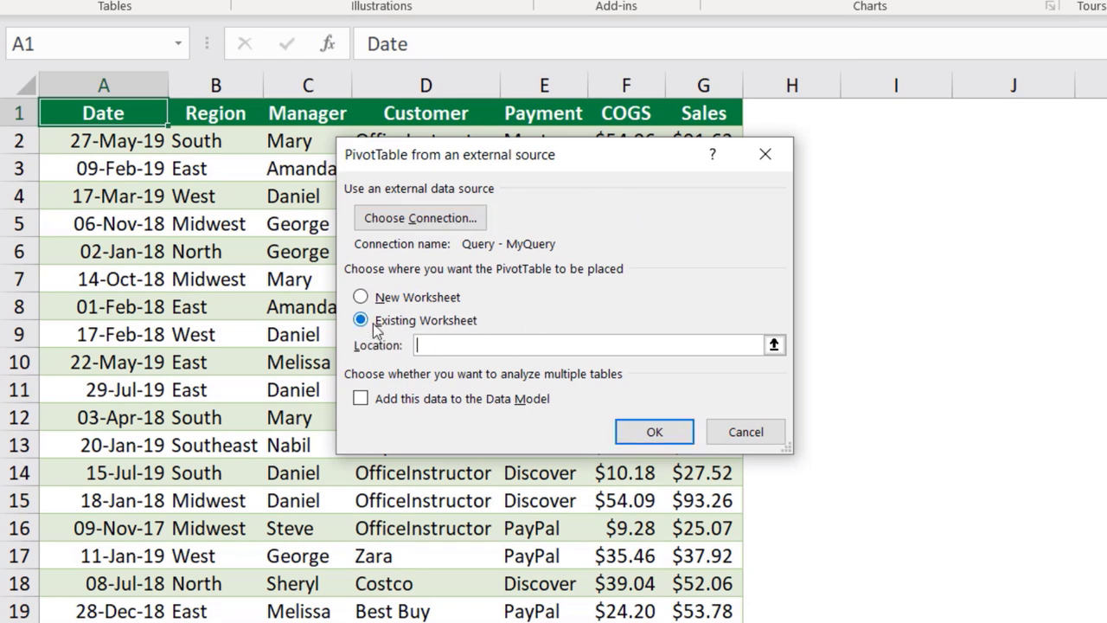
{"action": "left_click", "coordinate": [898, 208]}
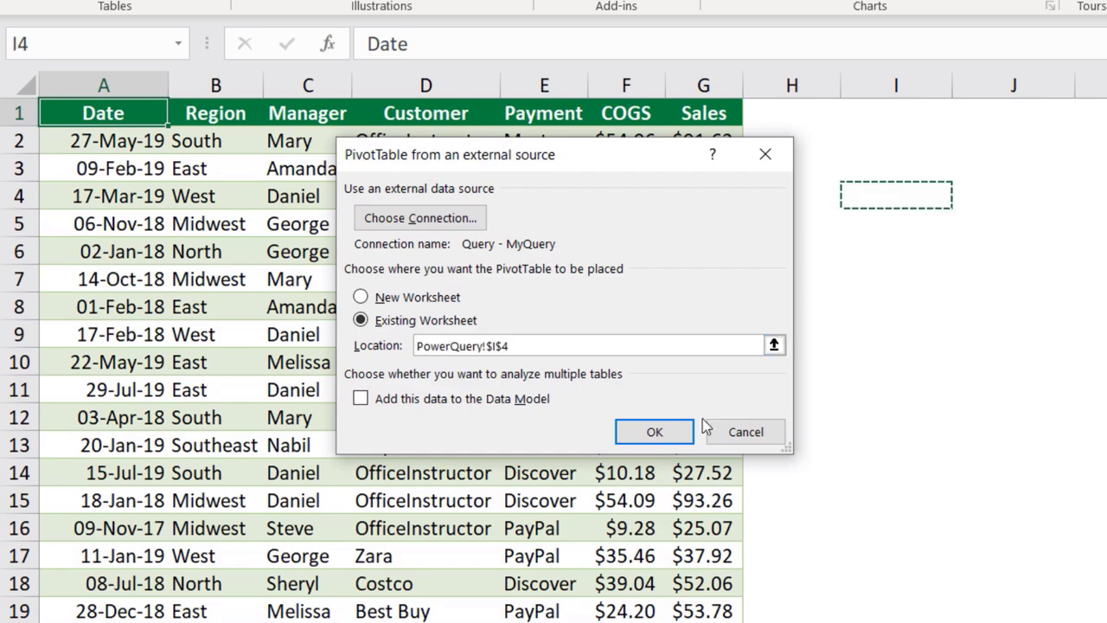
{"action": "left_click", "coordinate": [660, 434]}
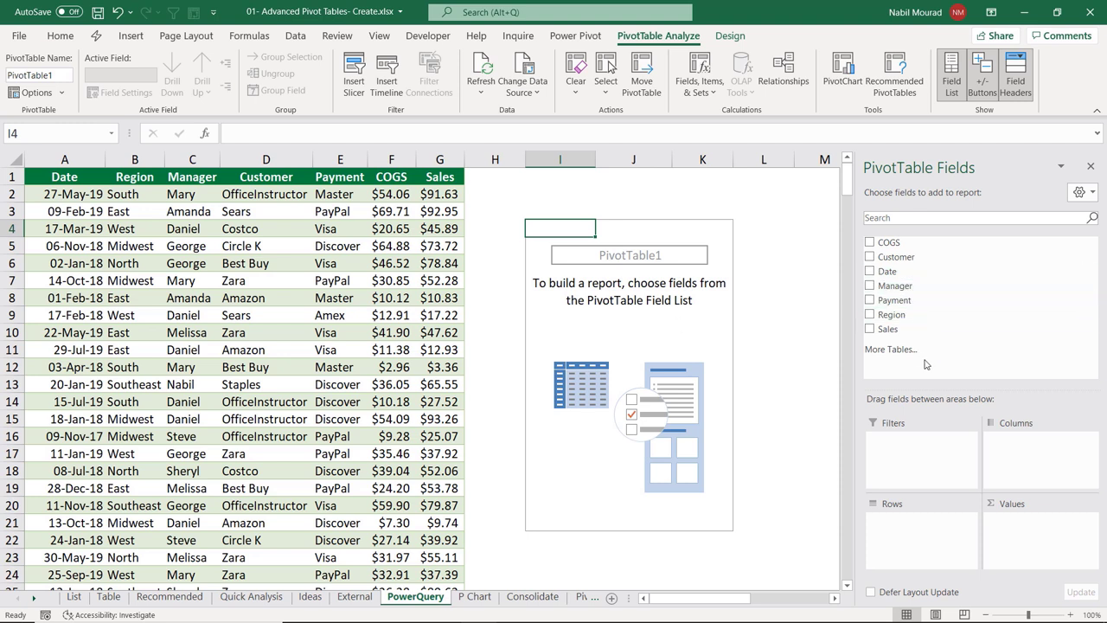
Lay out the query-based PivotTable with Manager as rows, Region as columns and Sales as values.
{"action": "left_click_drag", "start_coordinate": [895, 286], "coordinate": [915, 543]}
{"action": "left_click_drag", "start_coordinate": [891, 314], "coordinate": [1034, 529]}
{"action": "left_click", "coordinate": [835, 598]}
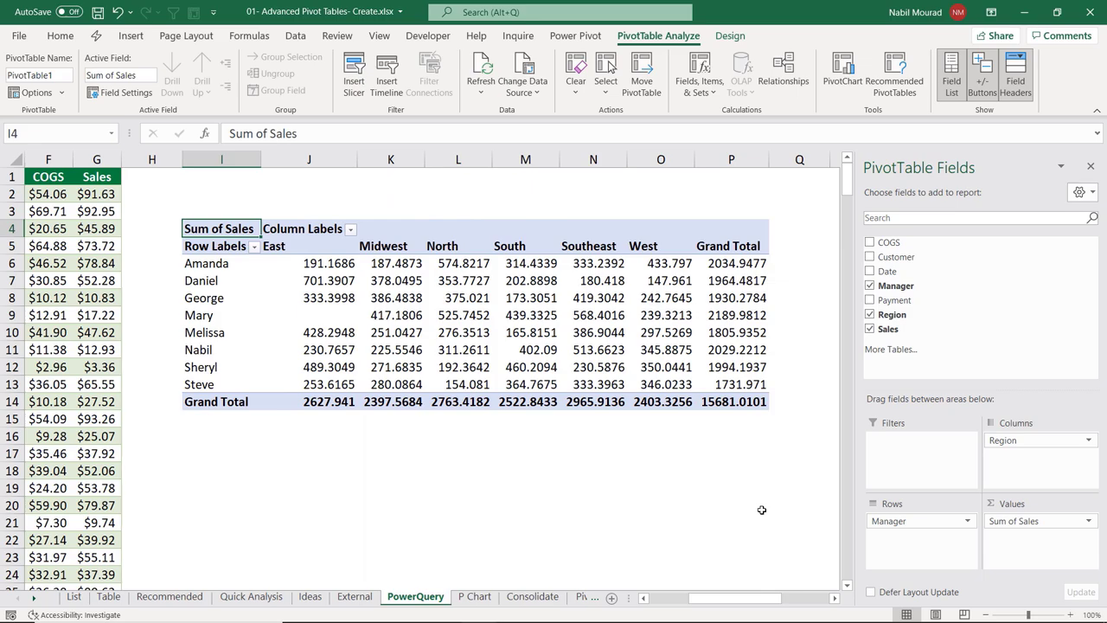
Insert a combined PivotChart and PivotTable on a new worksheet from the P Chart sheet's data range A1:G300.
{"action": "left_click", "coordinate": [474, 597]}
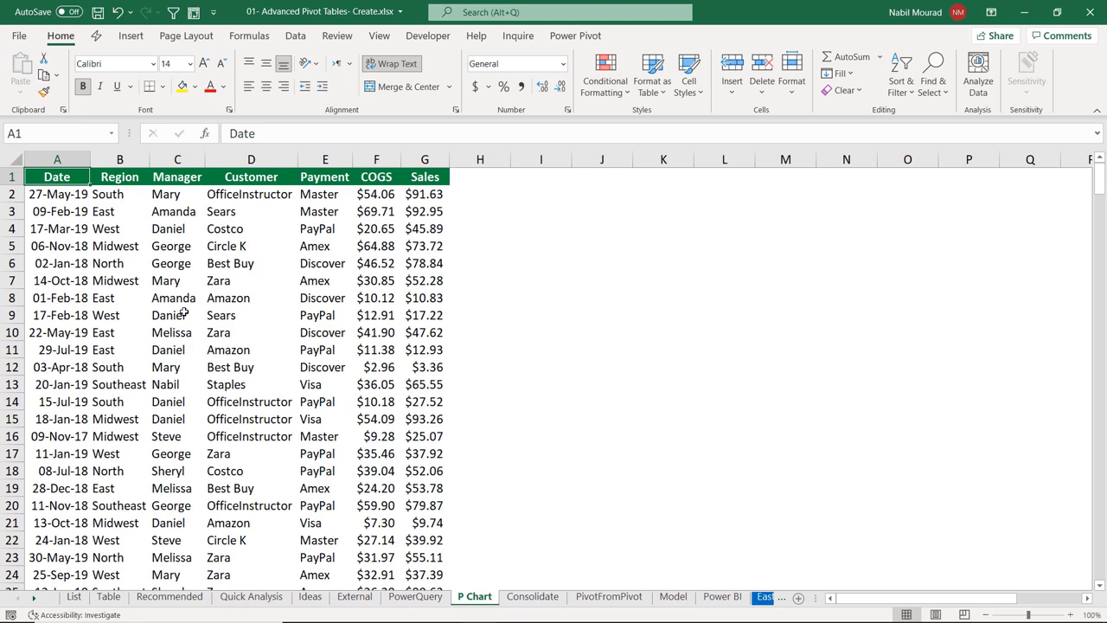
{"action": "left_click", "coordinate": [130, 38]}
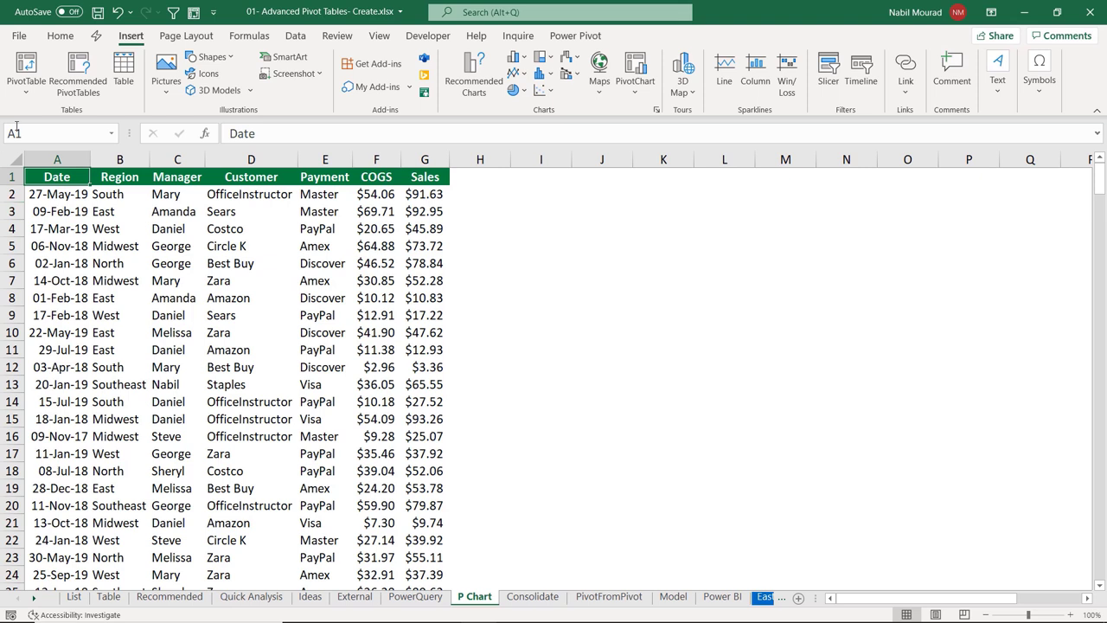
{"action": "left_click", "coordinate": [138, 275]}
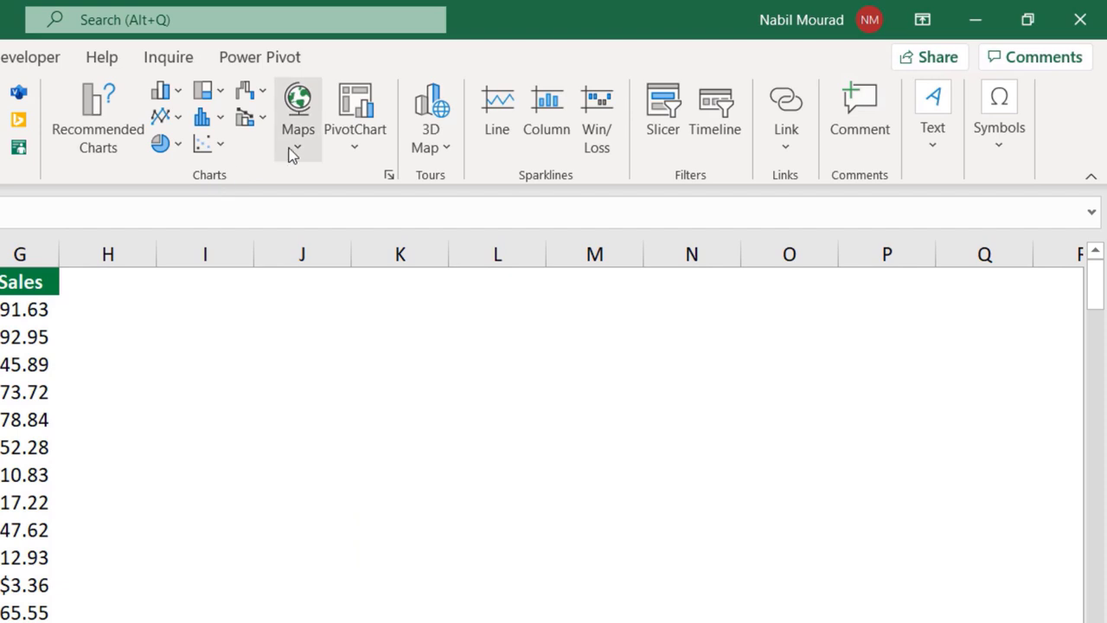
{"action": "left_click", "coordinate": [356, 146]}
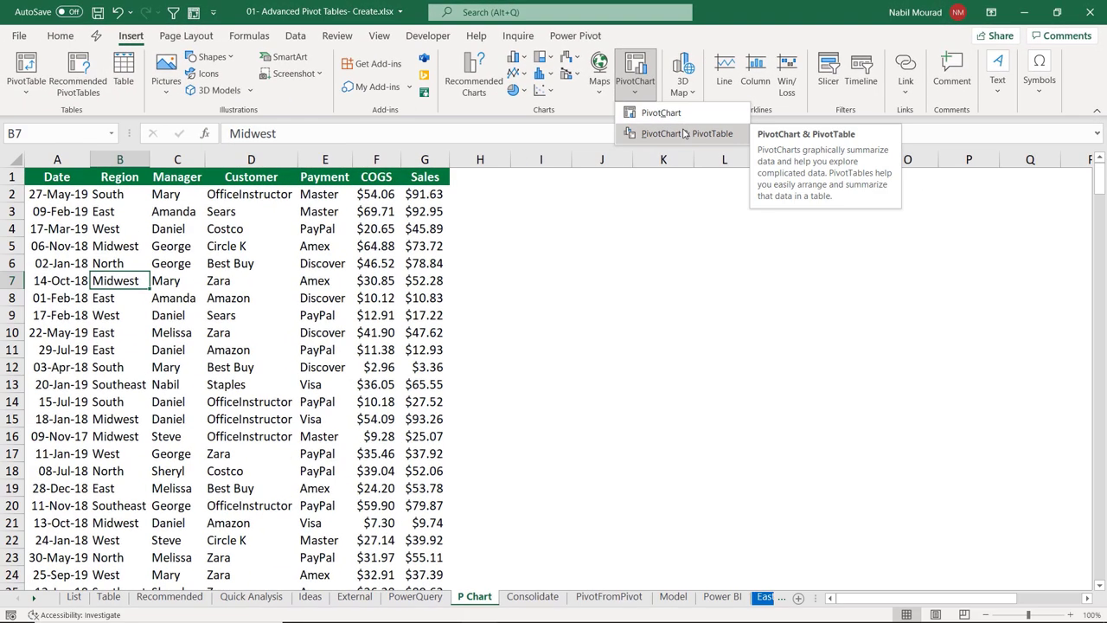
{"action": "left_click", "coordinate": [683, 134]}
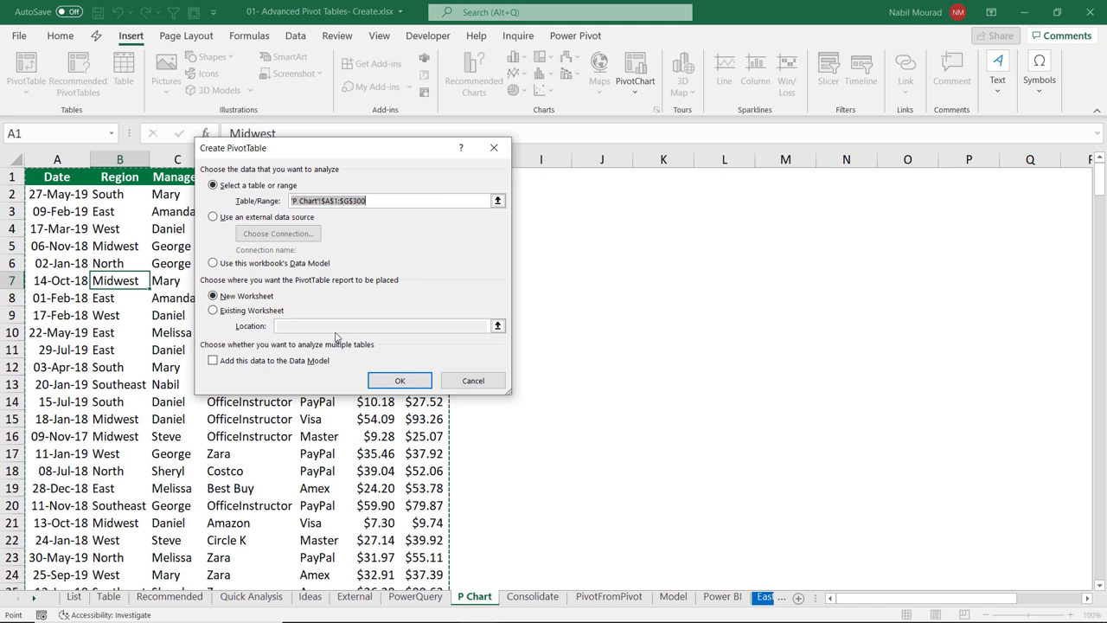
{"action": "left_click", "coordinate": [398, 380]}
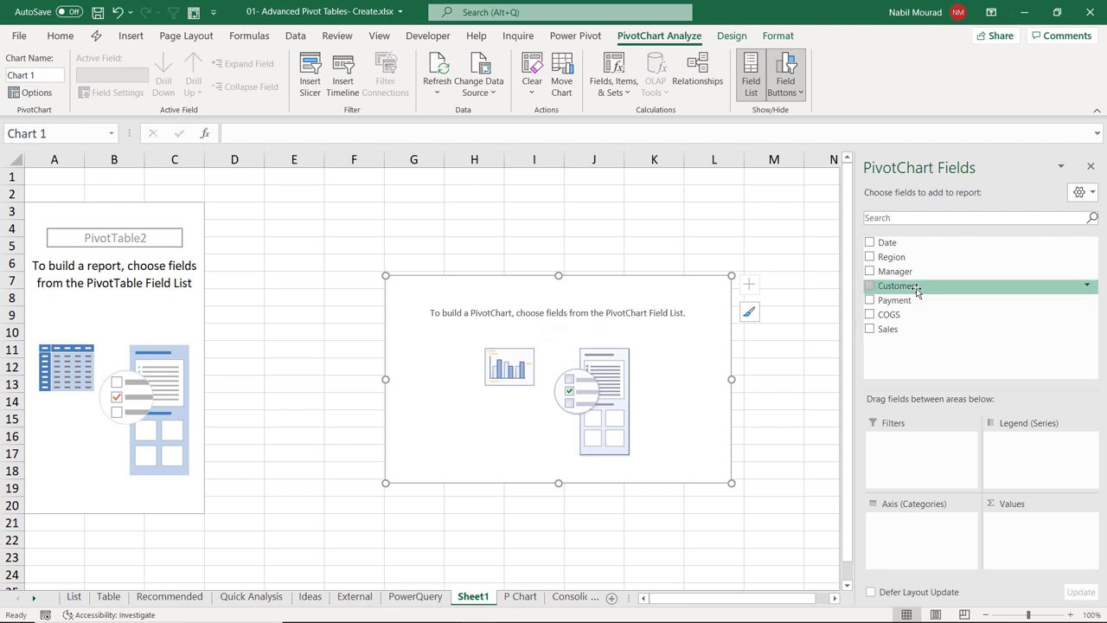
Set Payment as the PivotChart's axis categories and Sales as its values, and move the chart closer to the PivotTable.
{"action": "left_click_drag", "start_coordinate": [912, 298], "coordinate": [911, 373]}
{"action": "left_click_drag", "start_coordinate": [895, 329], "coordinate": [1038, 540]}
{"action": "left_click_drag", "start_coordinate": [635, 276], "coordinate": [503, 205]}
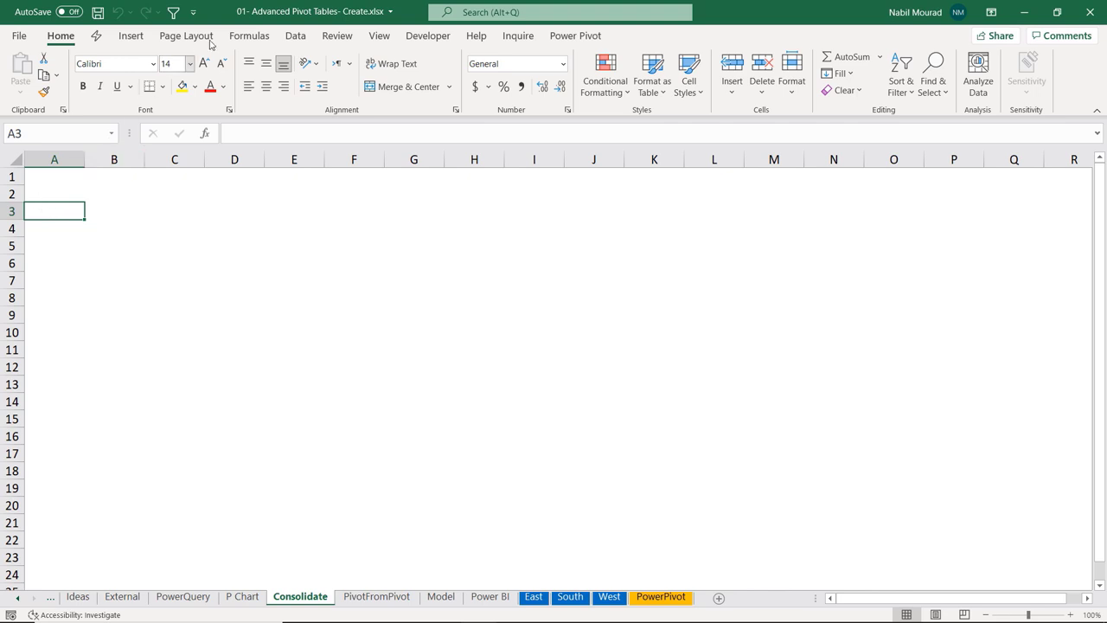
Review the quarterly sales tables on the East, South and West sheets, and return to the Consolidate sheet.
{"action": "left_click", "coordinate": [295, 36]}
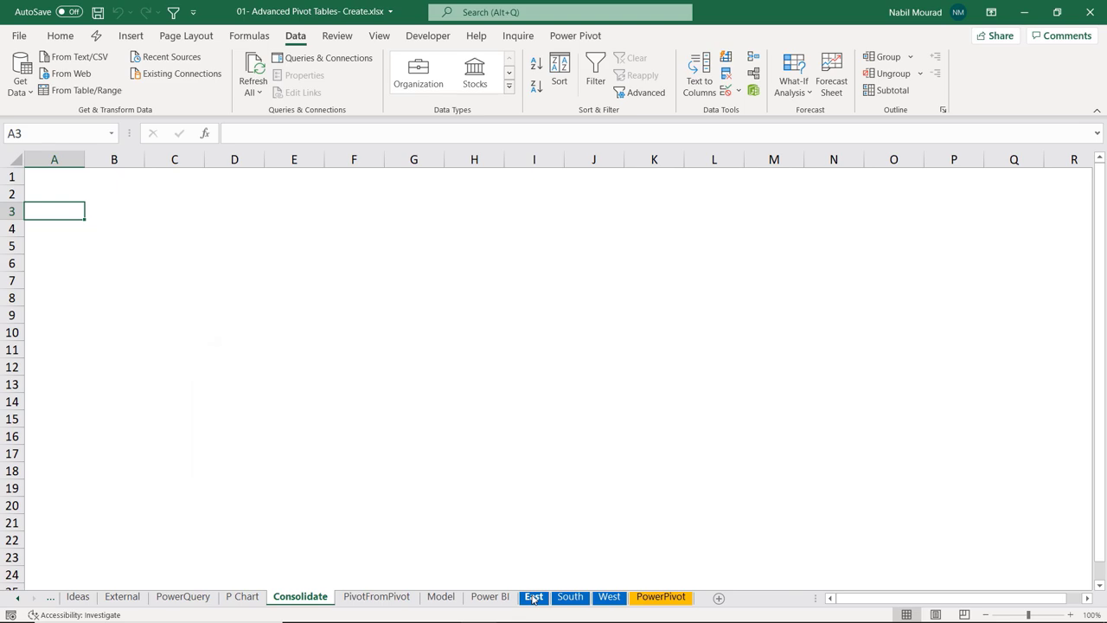
{"action": "left_click", "coordinate": [534, 598]}
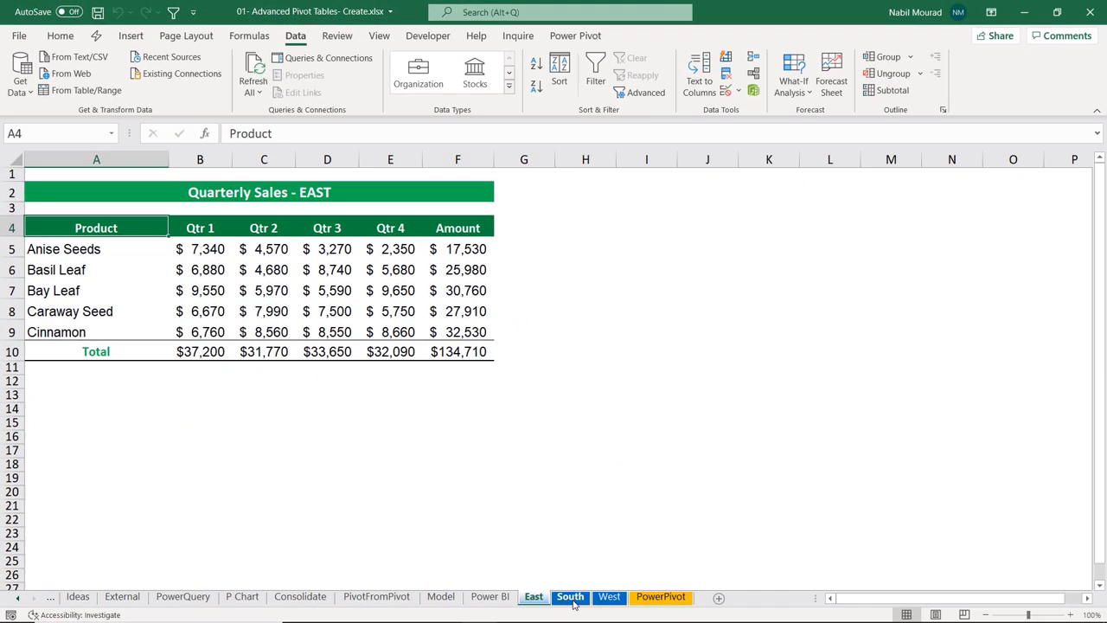
{"action": "left_click", "coordinate": [570, 597]}
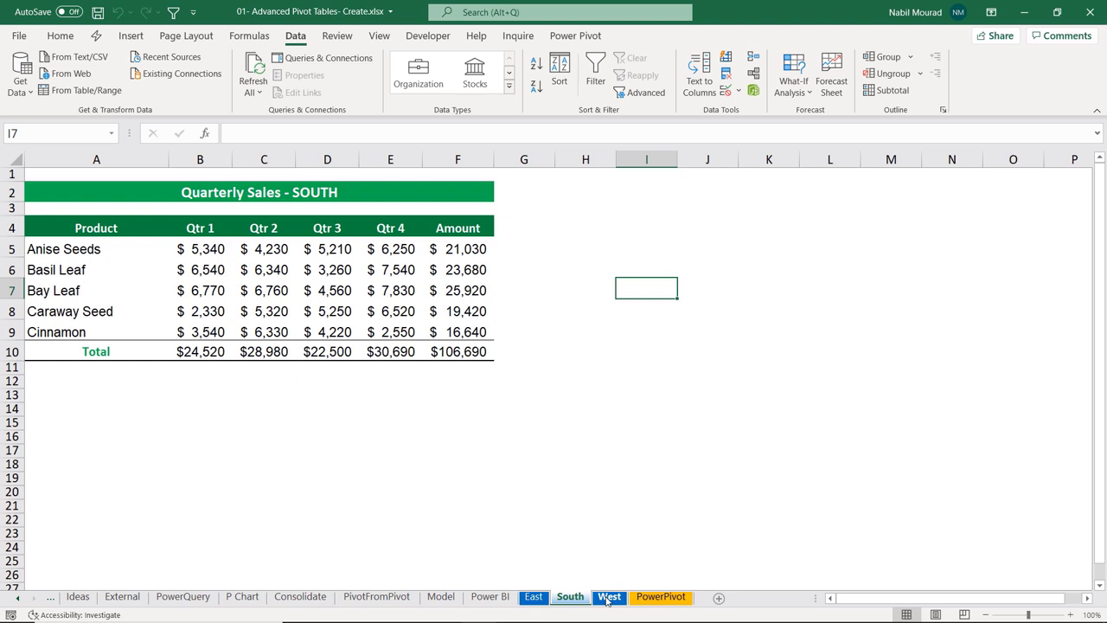
{"action": "left_click", "coordinate": [608, 596]}
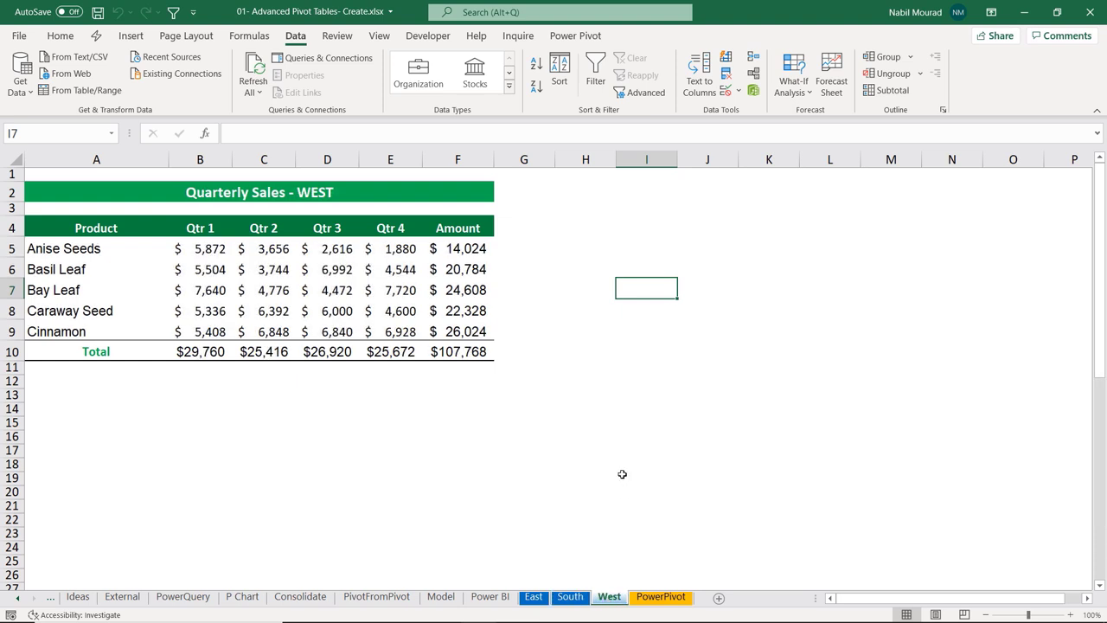
{"action": "left_click", "coordinate": [534, 597]}
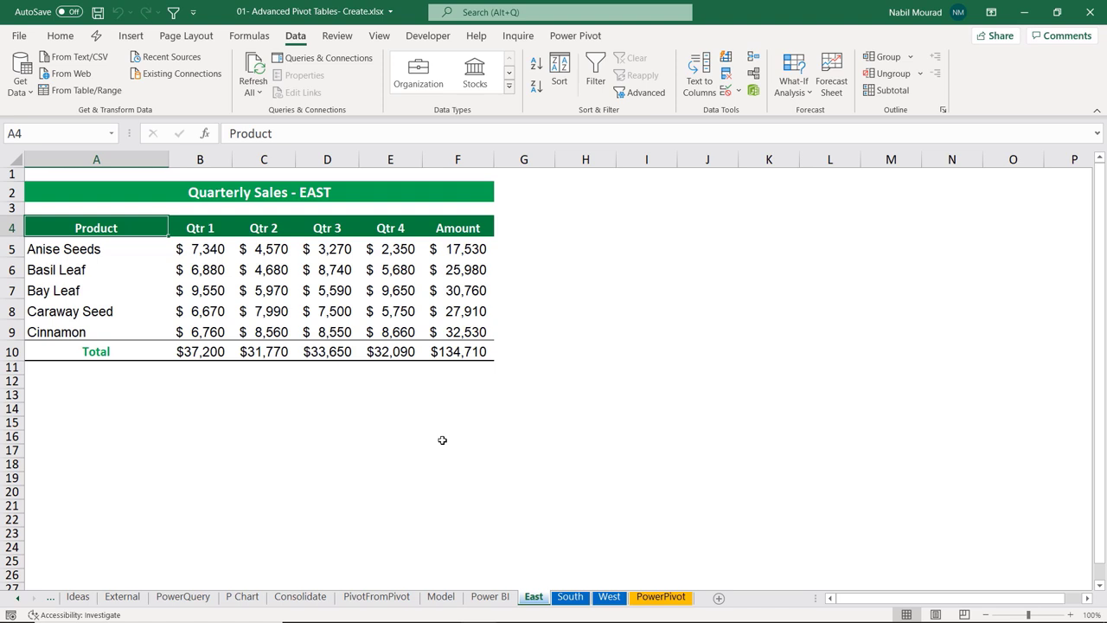
{"action": "left_click", "coordinate": [298, 597]}
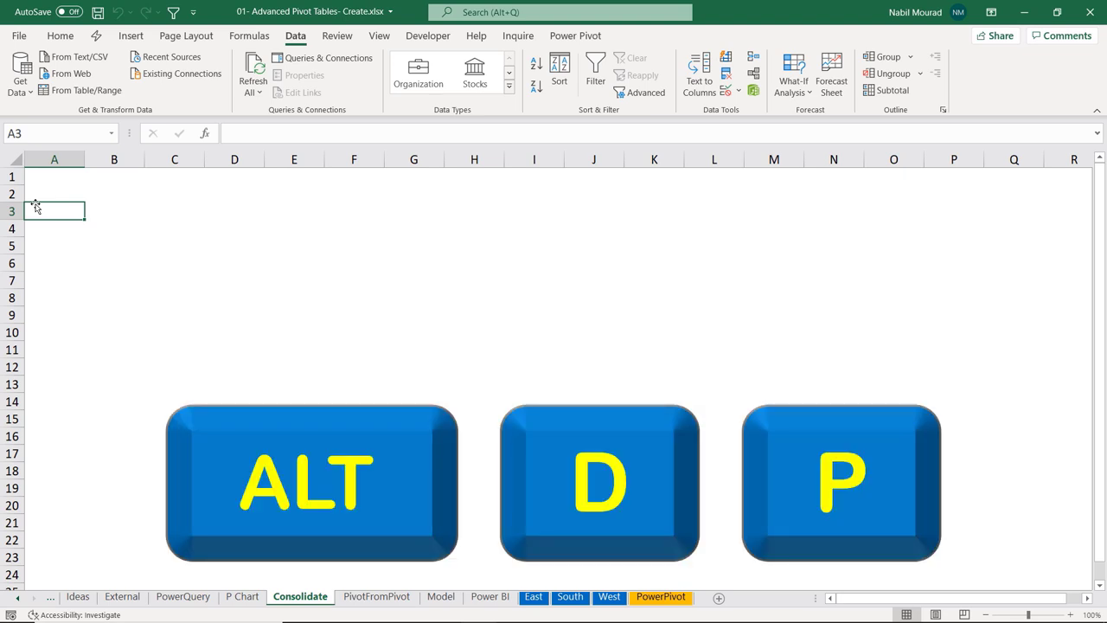
{"action": "key", "text": "alt+d"}
{"action": "key", "text": "p"}
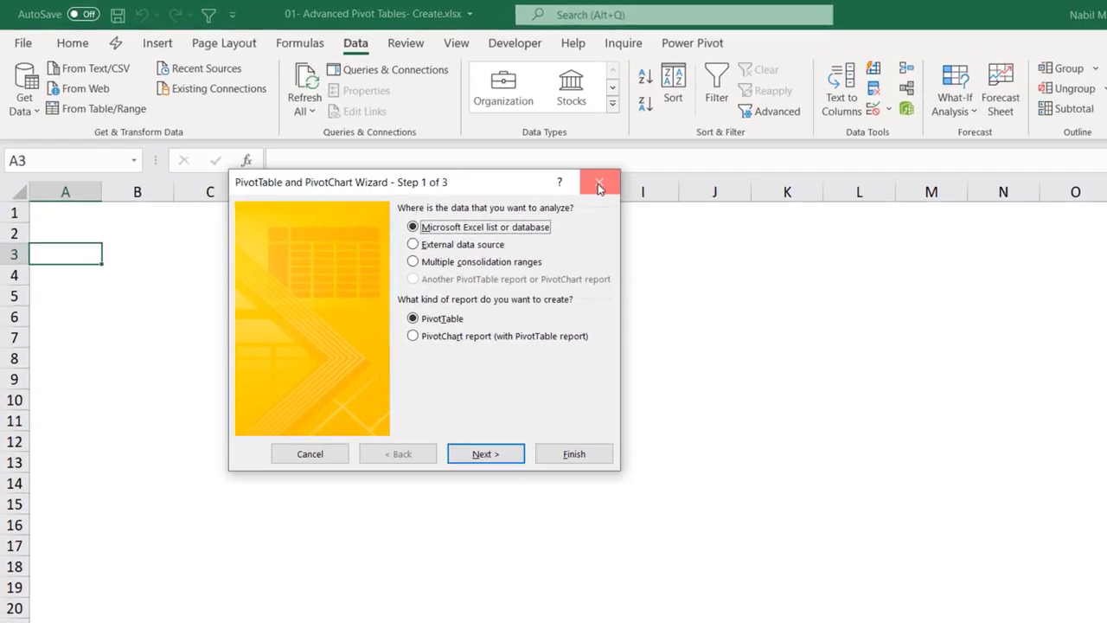
{"action": "left_click", "coordinate": [497, 154]}
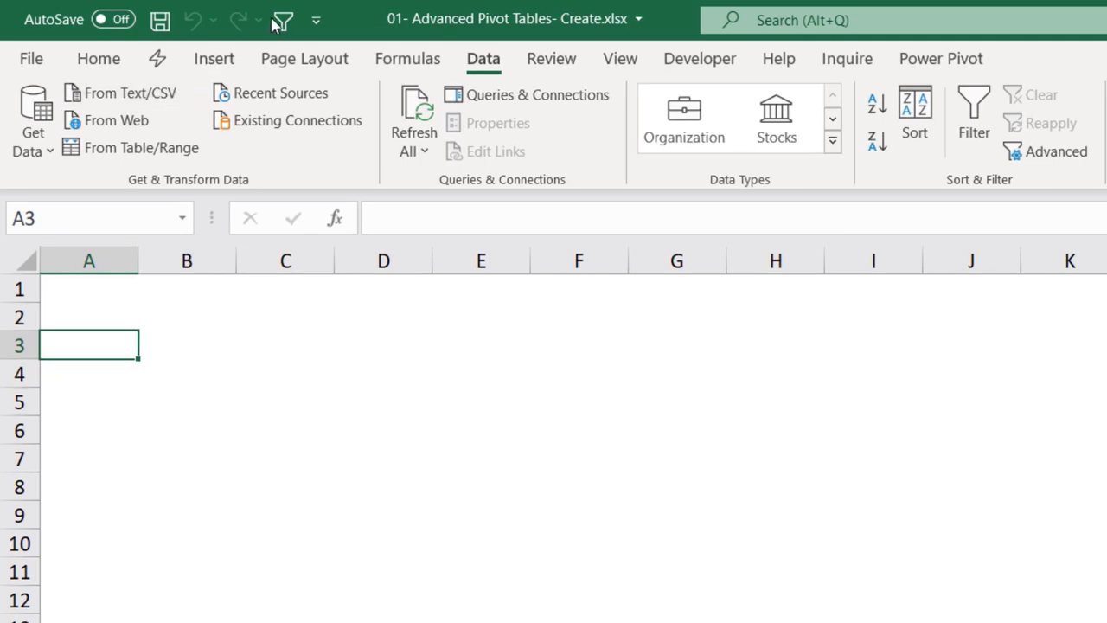
Add the PivotTable and PivotChart Wizard from Commands Not in the Ribbon to the Quick Access Toolbar.
{"action": "left_click", "coordinate": [316, 21]}
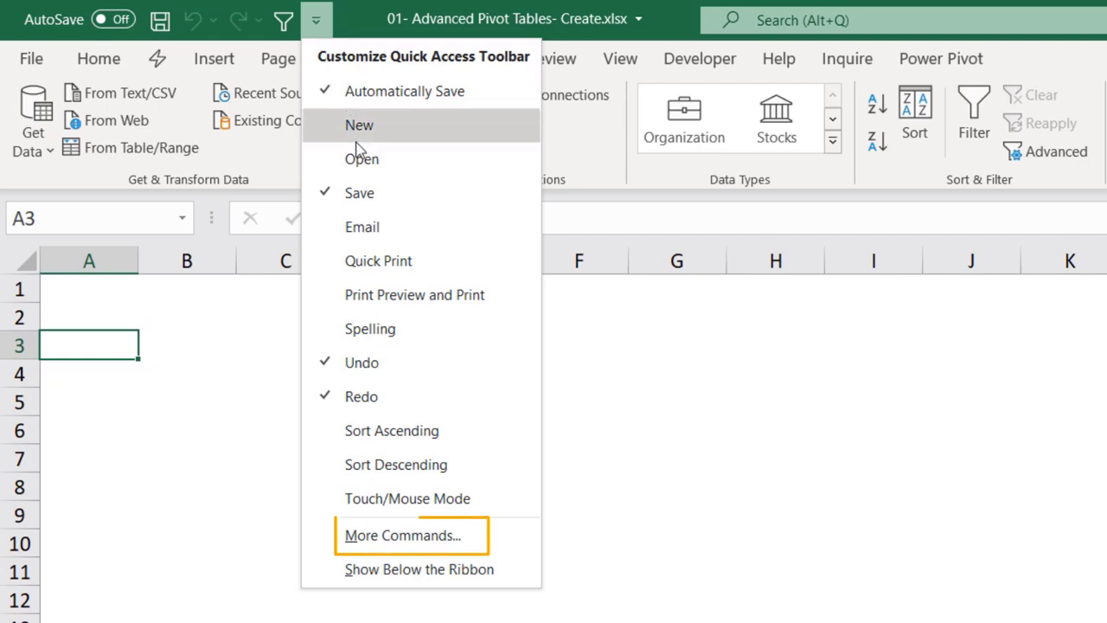
{"action": "left_click", "coordinate": [415, 547]}
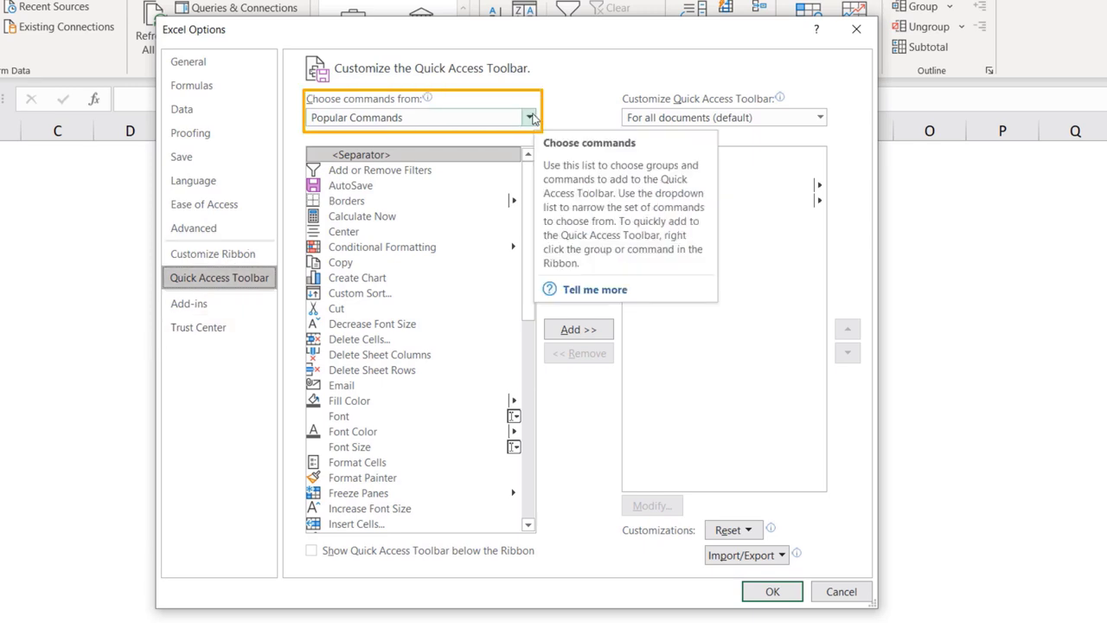
{"action": "left_click", "coordinate": [531, 117]}
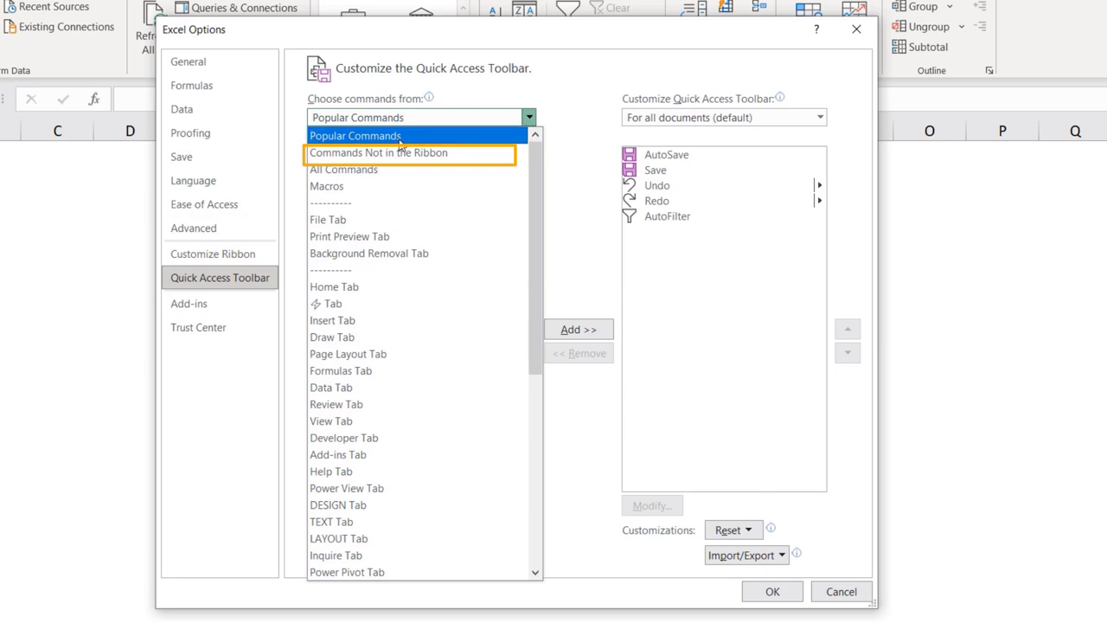
{"action": "left_click", "coordinate": [400, 152]}
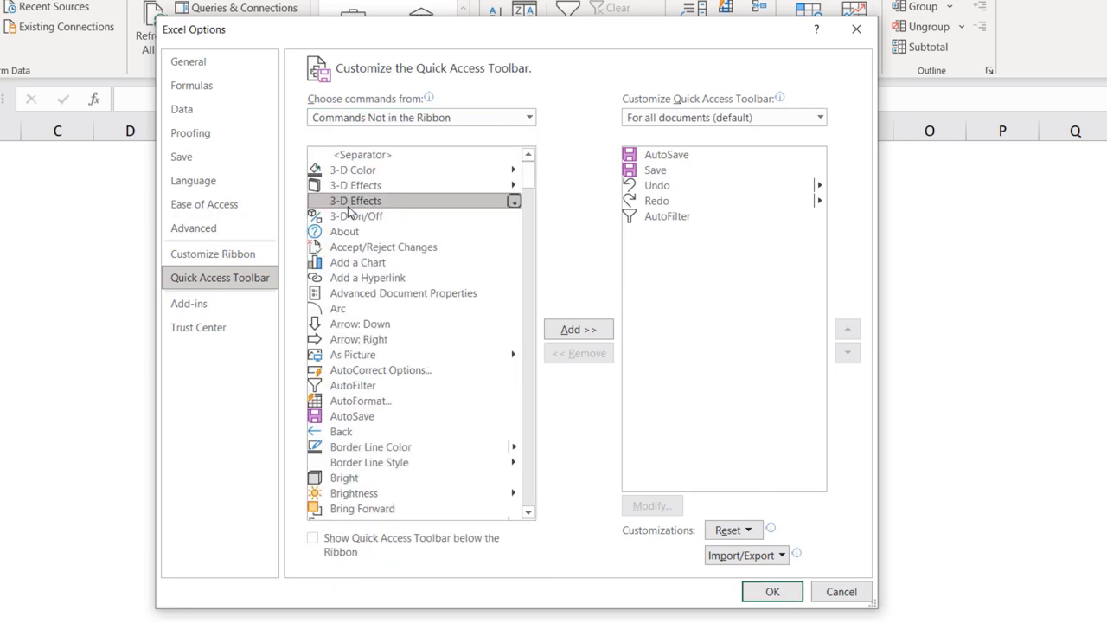
{"action": "key", "text": "p"}
{"action": "scroll", "coordinate": [428, 350], "scroll_direction": "down", "scroll_amount": 3}
{"action": "scroll", "coordinate": [428, 353], "scroll_direction": "down", "scroll_amount": 6}
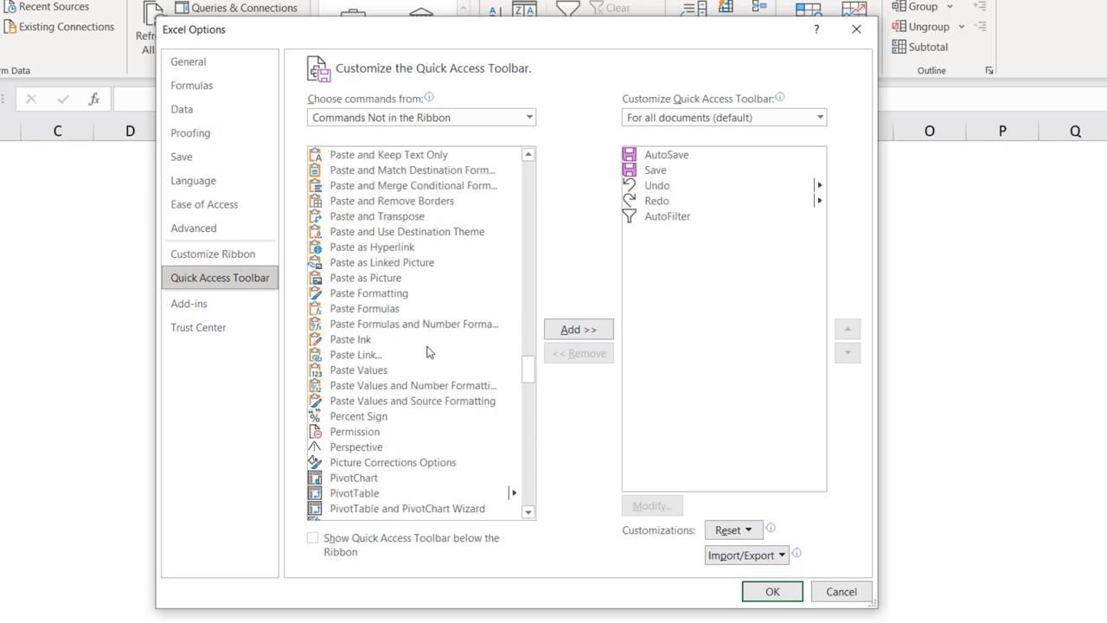
{"action": "scroll", "coordinate": [428, 353], "scroll_direction": "down", "scroll_amount": 2}
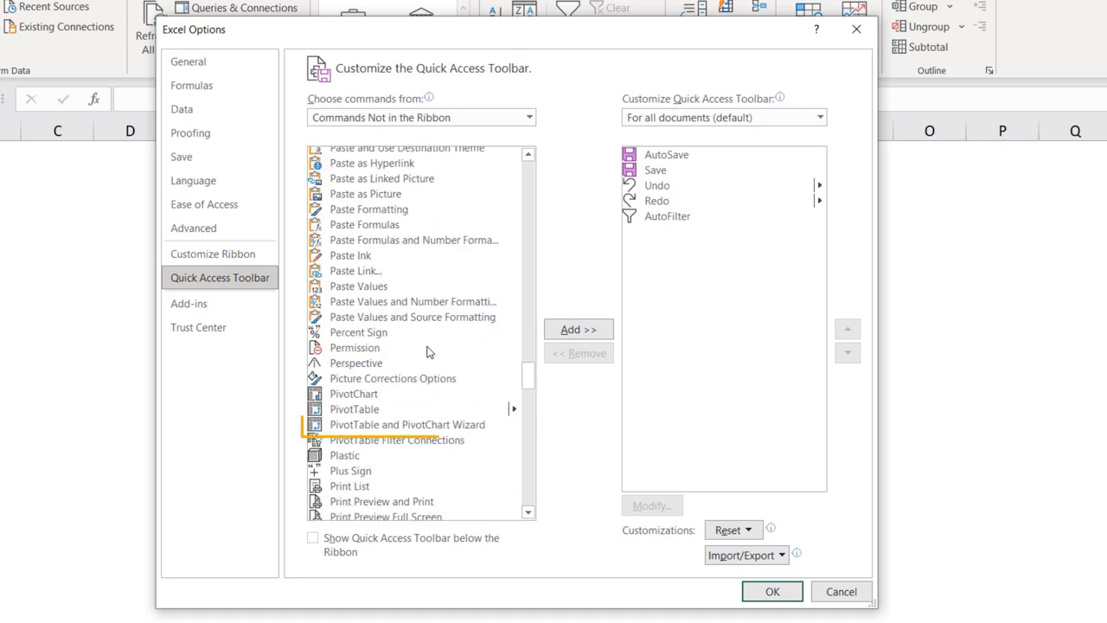
{"action": "left_click", "coordinate": [400, 427]}
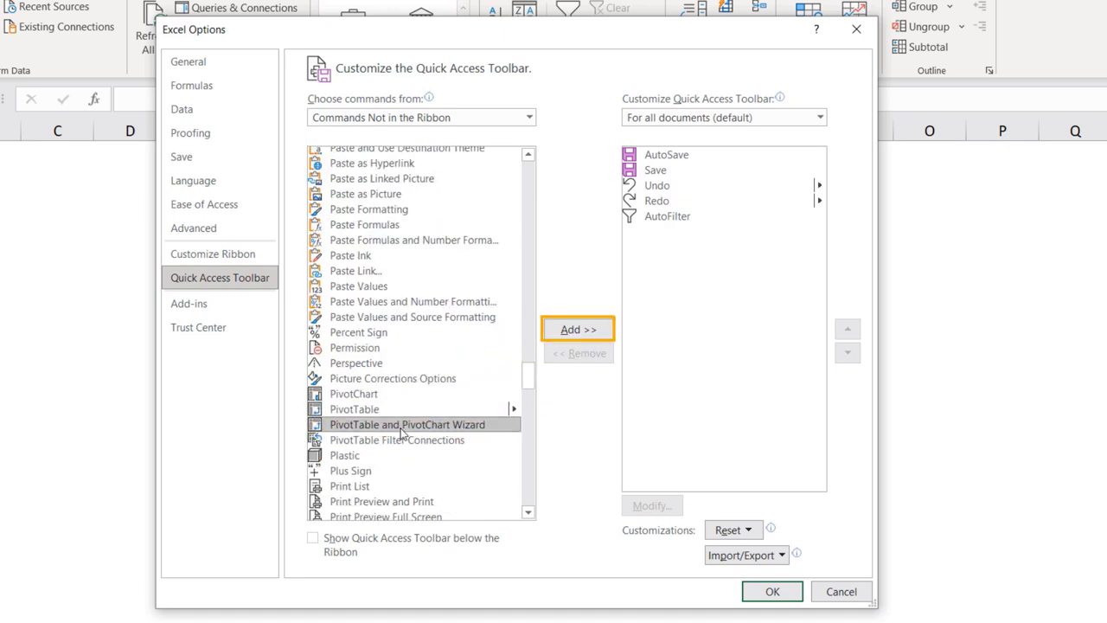
{"action": "left_click", "coordinate": [570, 331]}
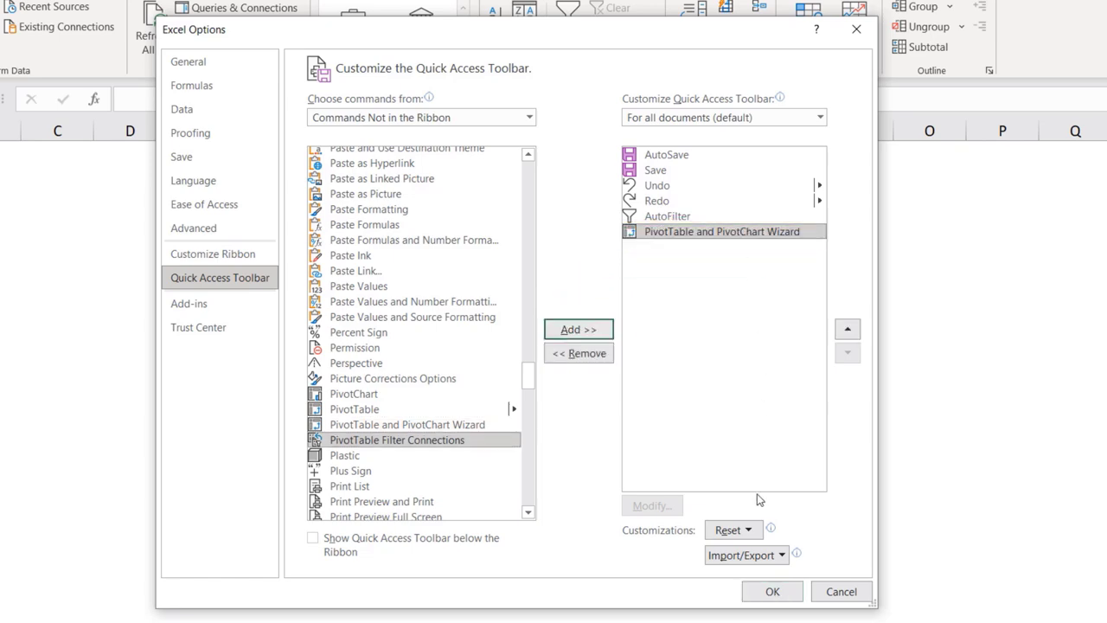
{"action": "left_click", "coordinate": [773, 591]}
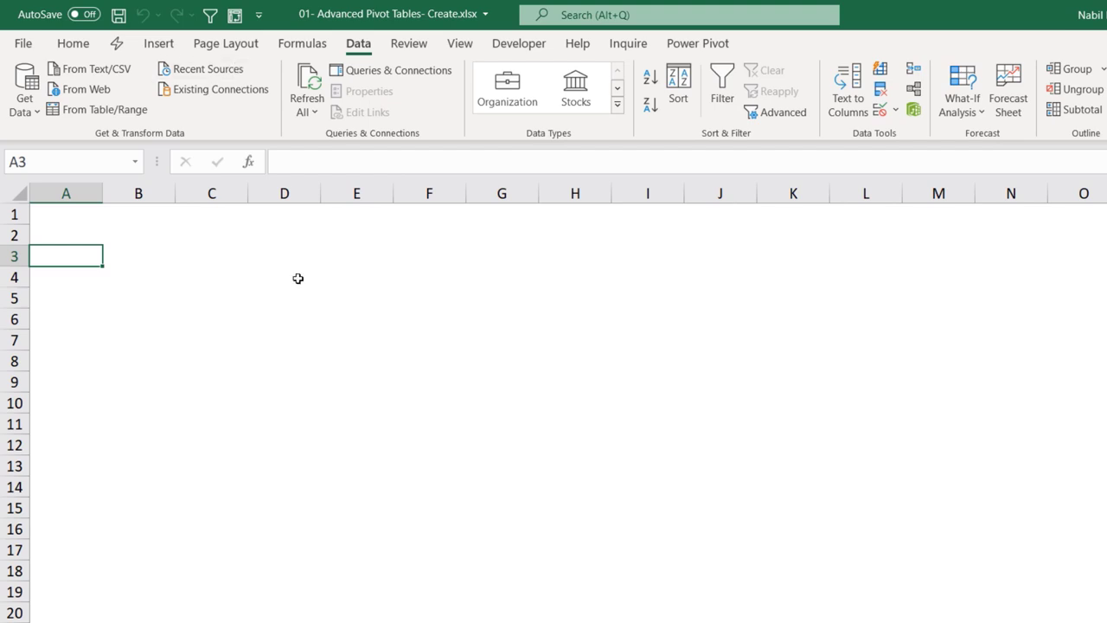
Start the PivotTable and PivotChart Wizard for a PivotTable from multiple consolidation ranges with a single automatically created page field.
{"action": "left_click", "coordinate": [236, 16]}
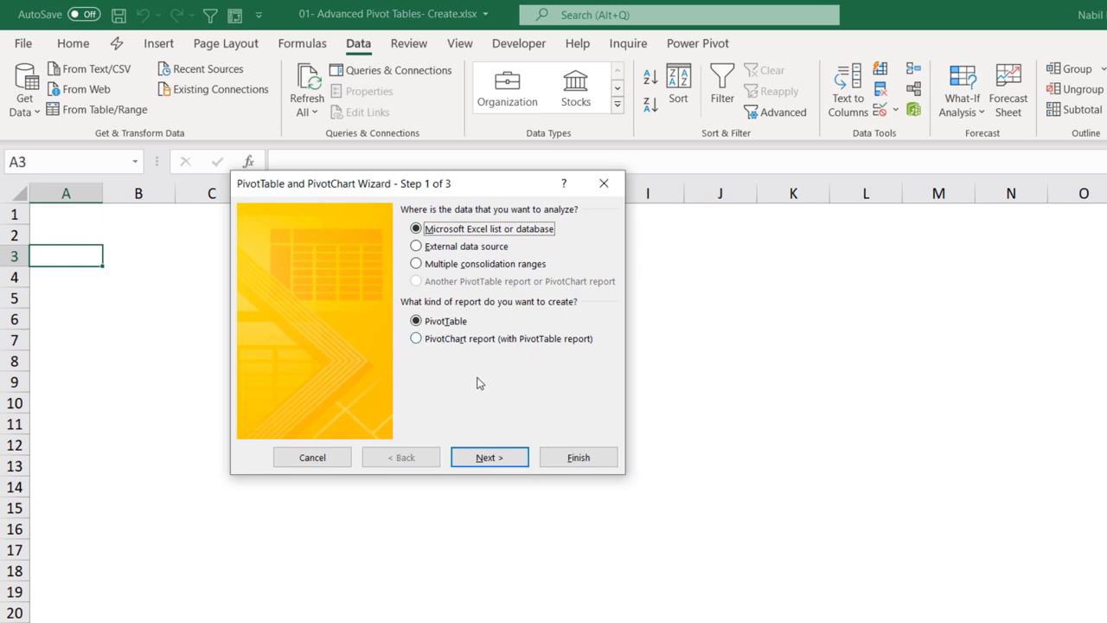
{"action": "left_click", "coordinate": [416, 265]}
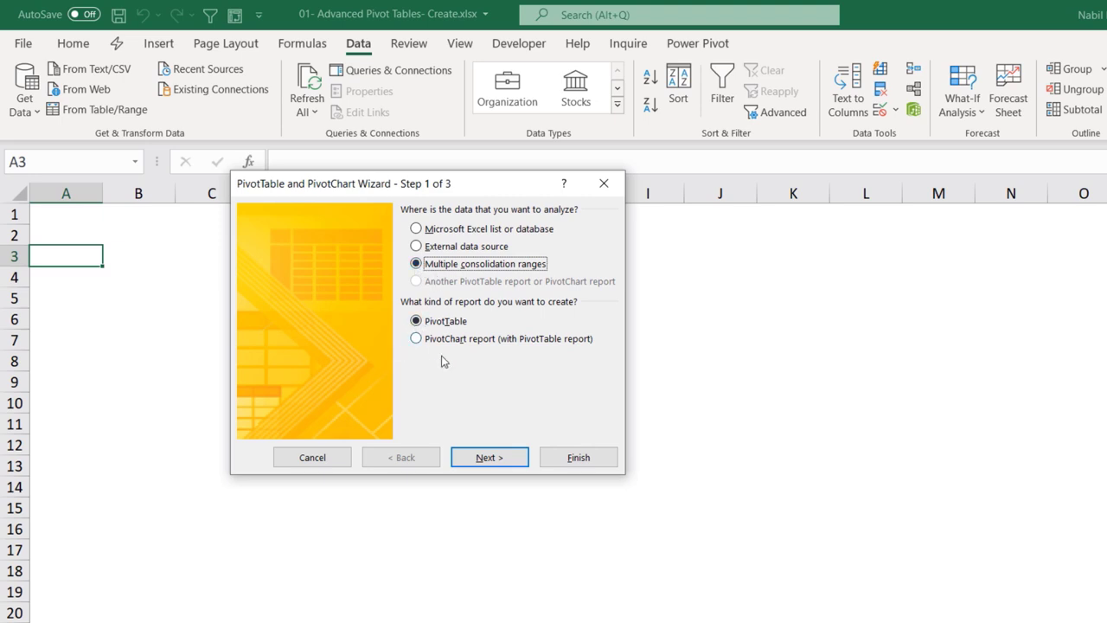
{"action": "left_click", "coordinate": [487, 458]}
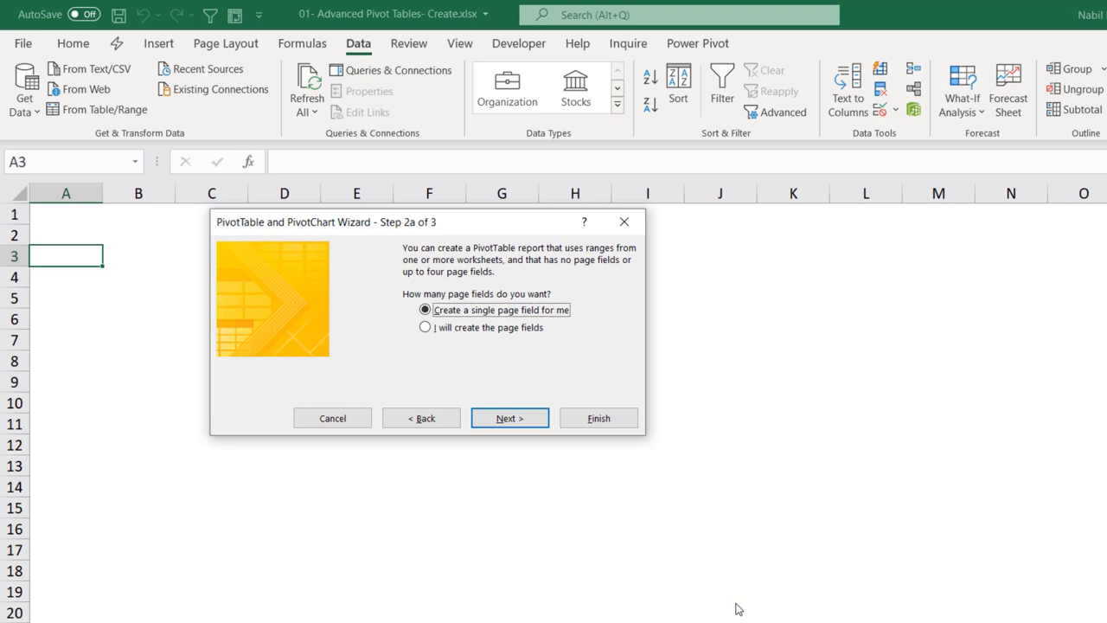
{"action": "left_click", "coordinate": [511, 418]}
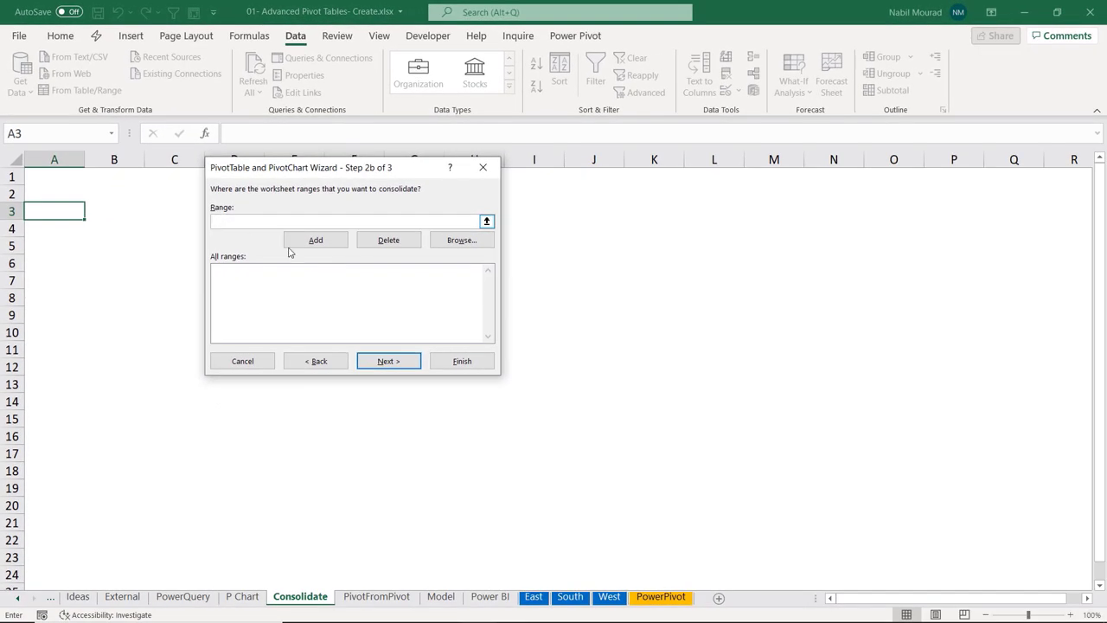
Add the East sheet's range A4:E9, without the Amount column and Total row, to the consolidation ranges.
{"action": "left_click", "coordinate": [533, 596]}
{"action": "left_click_drag", "start_coordinate": [320, 167], "coordinate": [633, 174]}
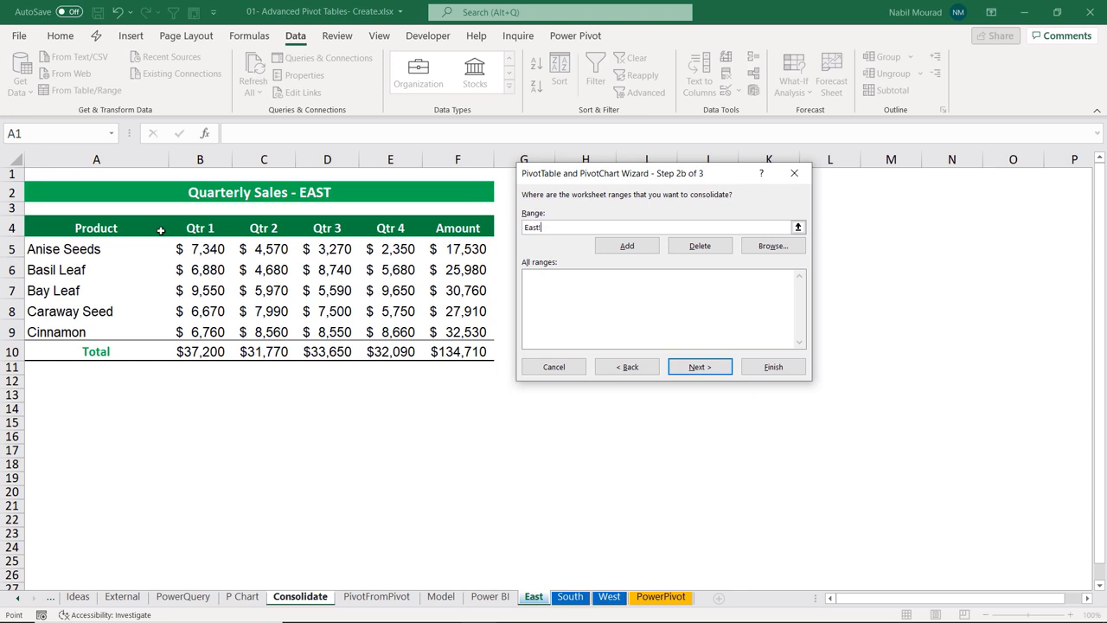
{"action": "left_click_drag", "start_coordinate": [86, 228], "coordinate": [368, 314]}
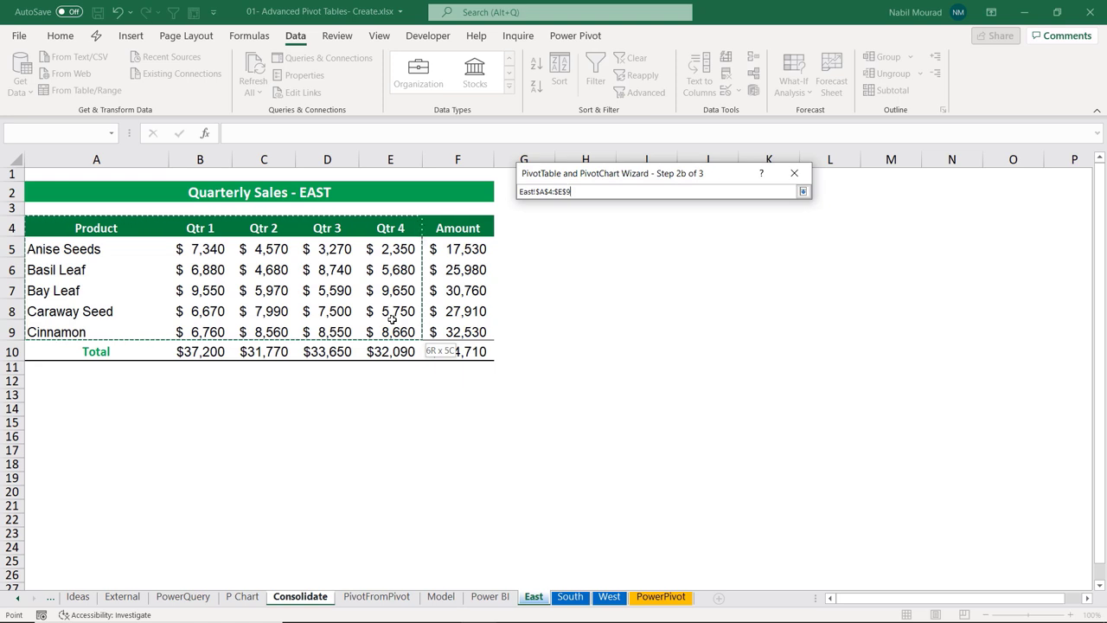
{"action": "left_click_drag", "start_coordinate": [391, 320], "coordinate": [394, 319]}
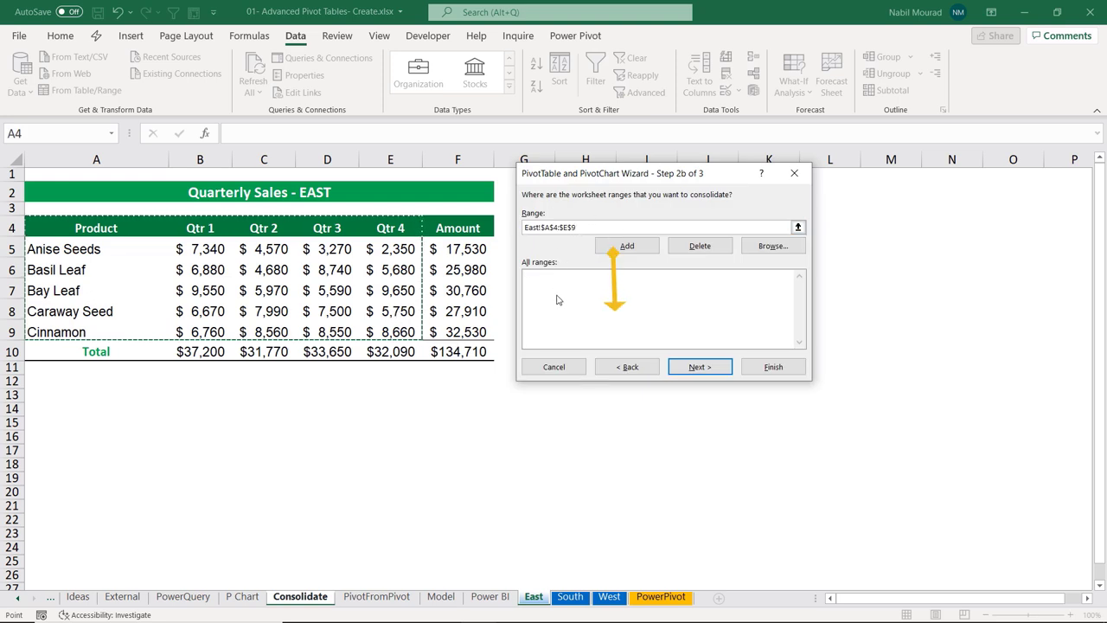
{"action": "left_click", "coordinate": [627, 247]}
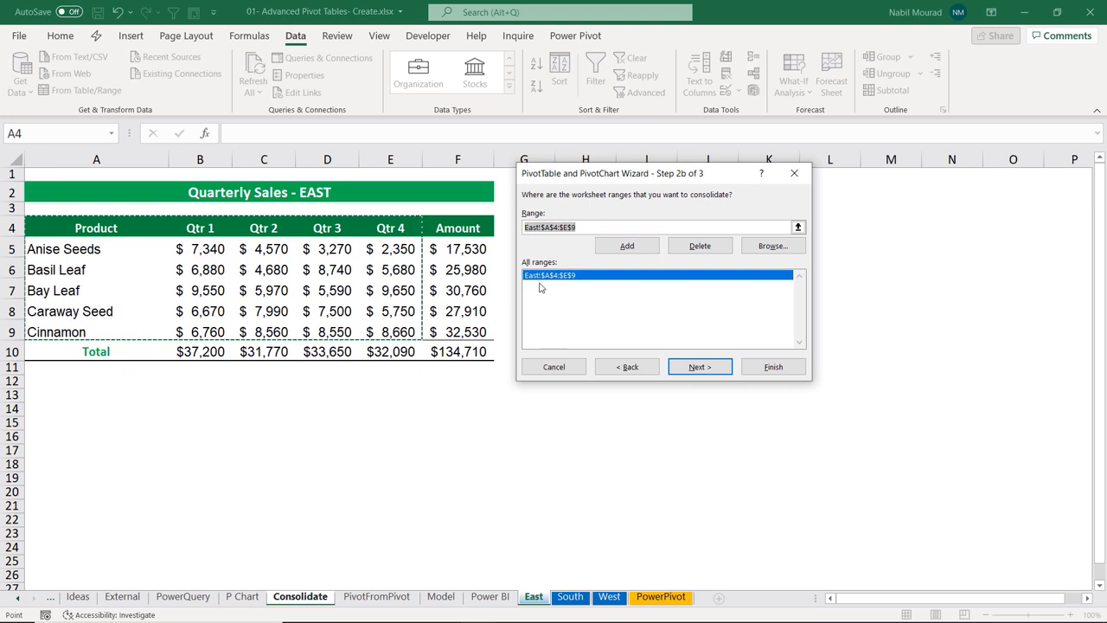
Add range A4:E9 of the South and West sheets and create the consolidated PivotTable in cell A3 of the existing Consolidate worksheet.
{"action": "left_click", "coordinate": [571, 598]}
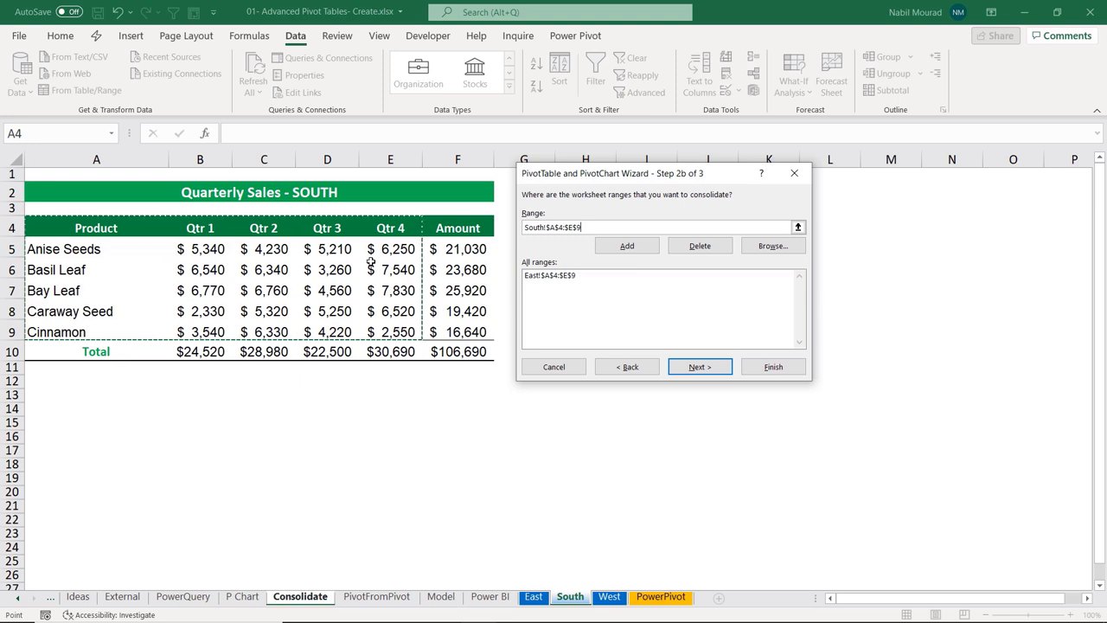
{"action": "left_click", "coordinate": [627, 247]}
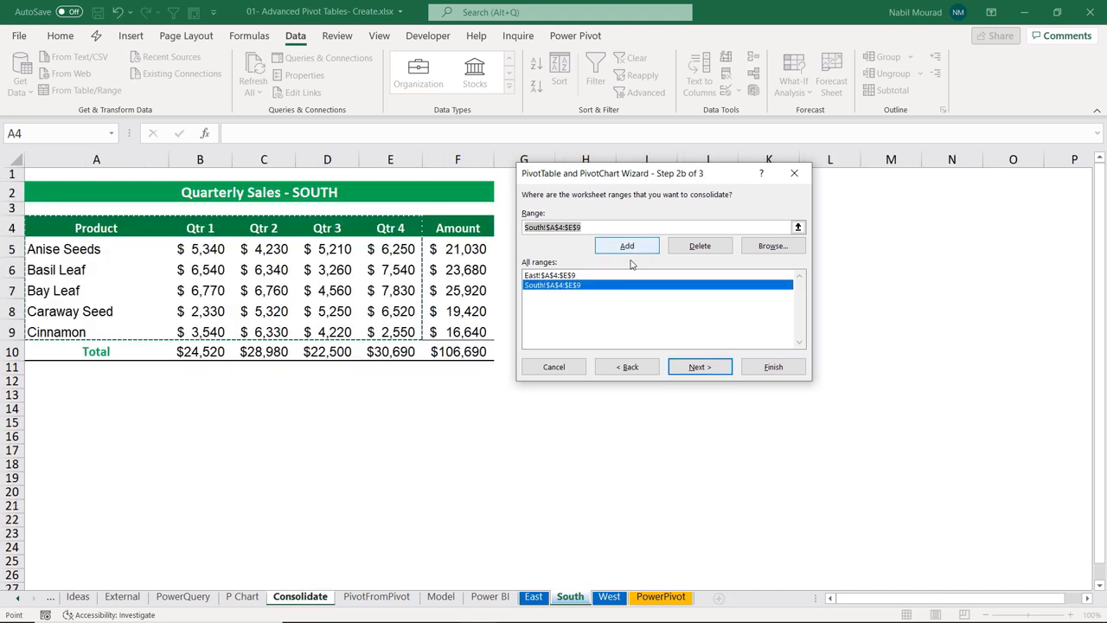
{"action": "left_click", "coordinate": [609, 596]}
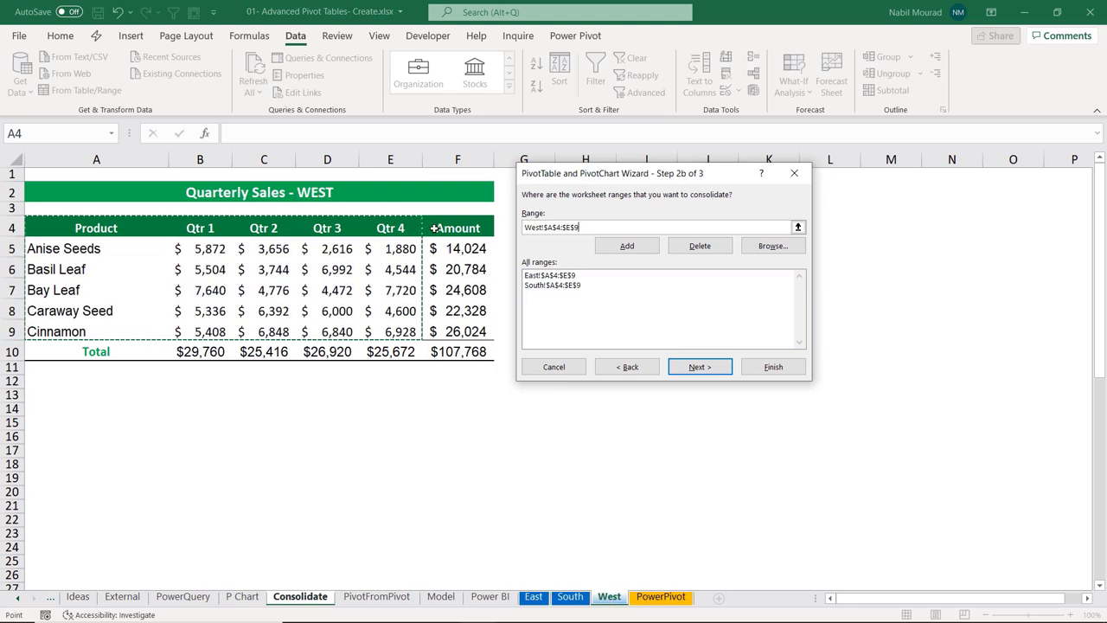
{"action": "left_click", "coordinate": [636, 247]}
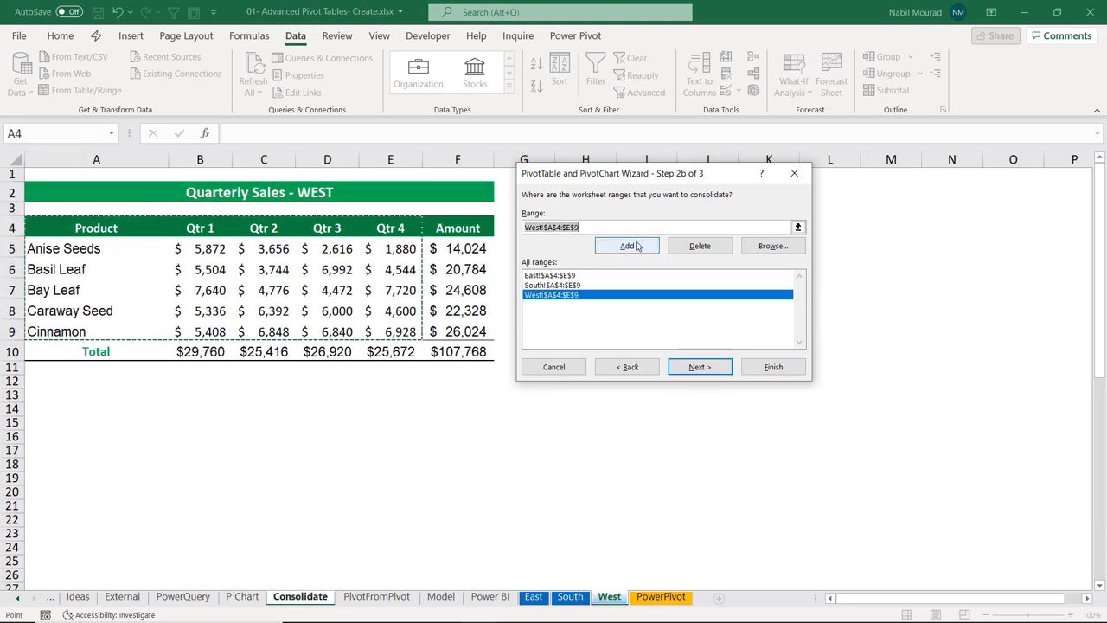
{"action": "left_click", "coordinate": [699, 366]}
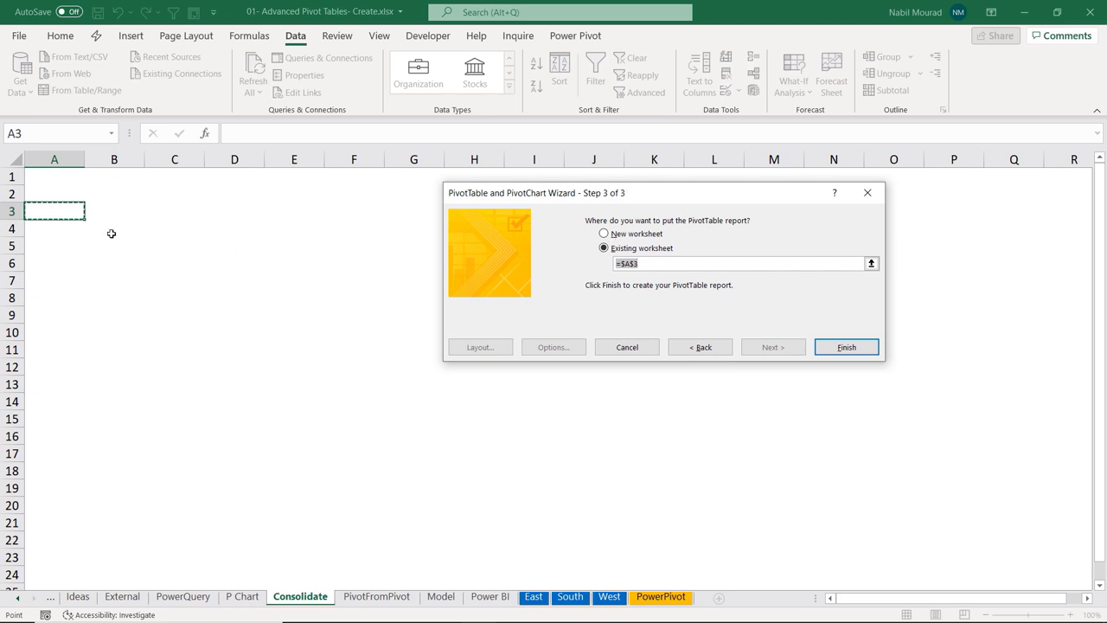
{"action": "left_click", "coordinate": [847, 347]}
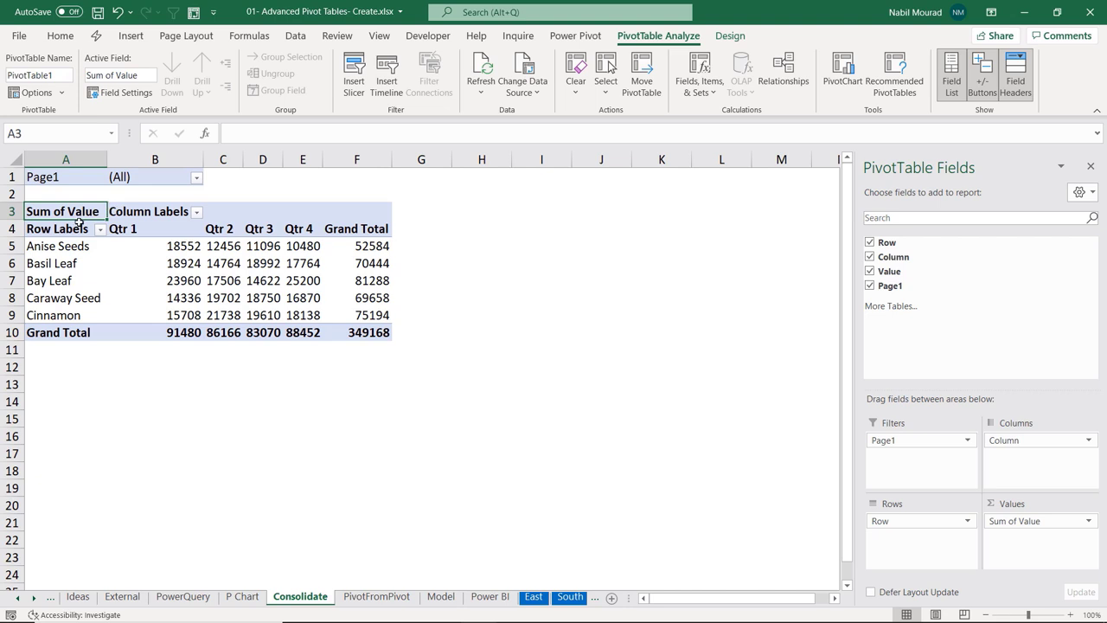
Check the items in the Page1 filter without changing it, and name the PivotTable Consolidated.
{"action": "left_click", "coordinate": [197, 179]}
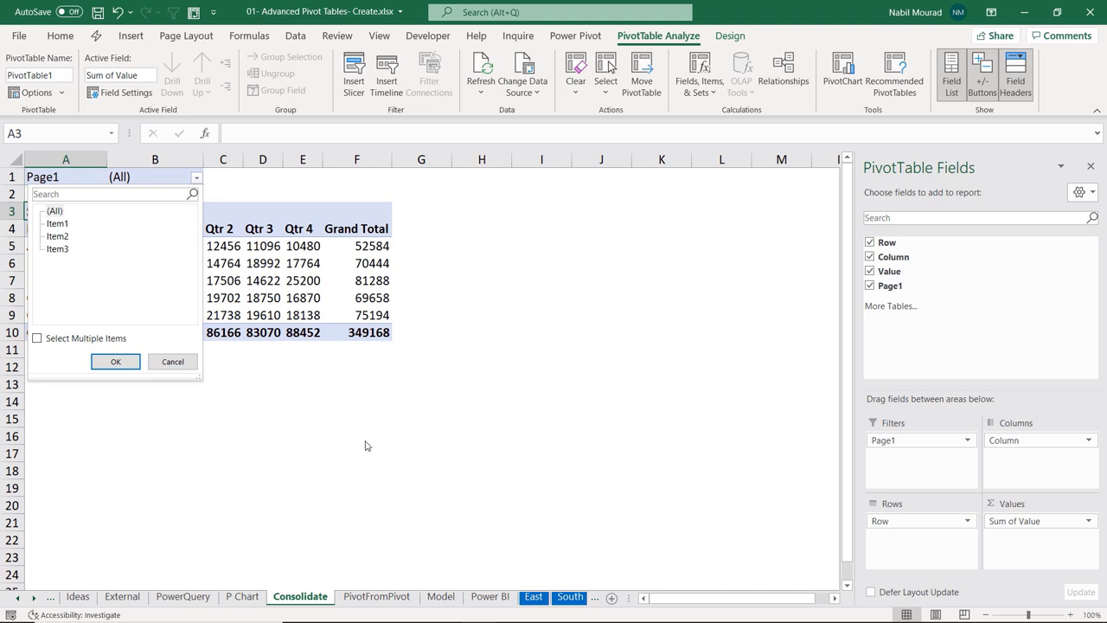
{"action": "left_click", "coordinate": [151, 184]}
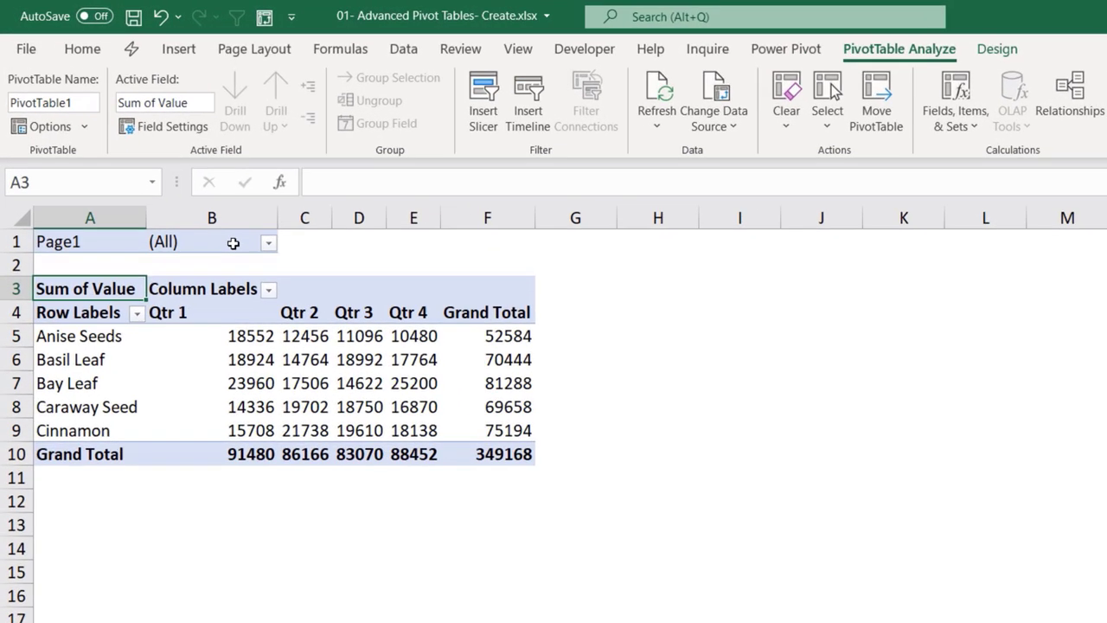
{"action": "left_click", "coordinate": [85, 101]}
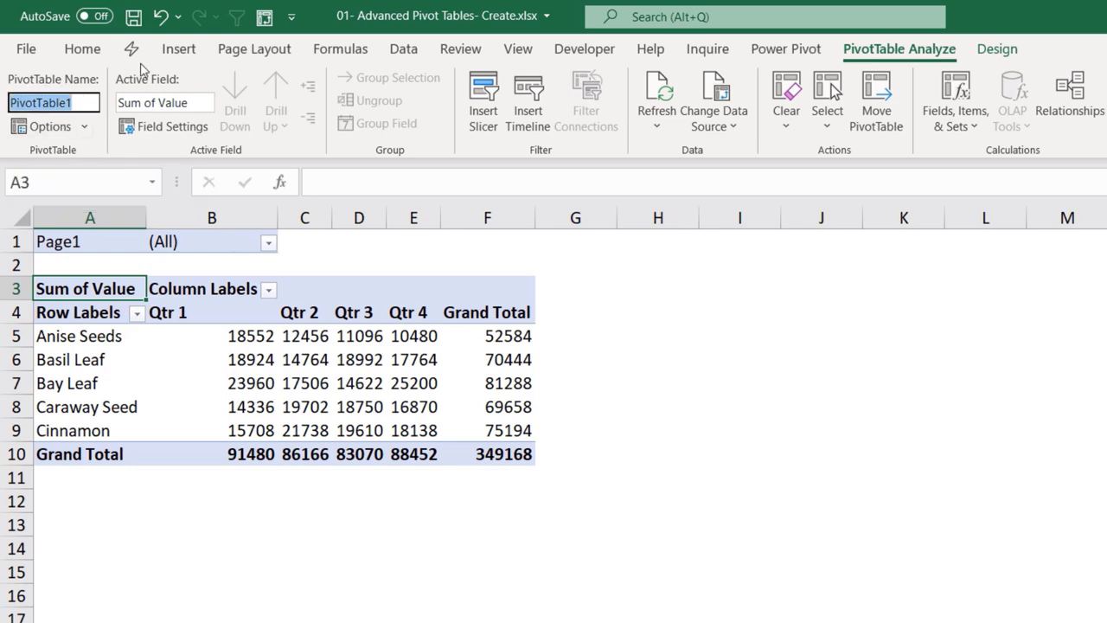
{"action": "type", "text": "Consolidated"}
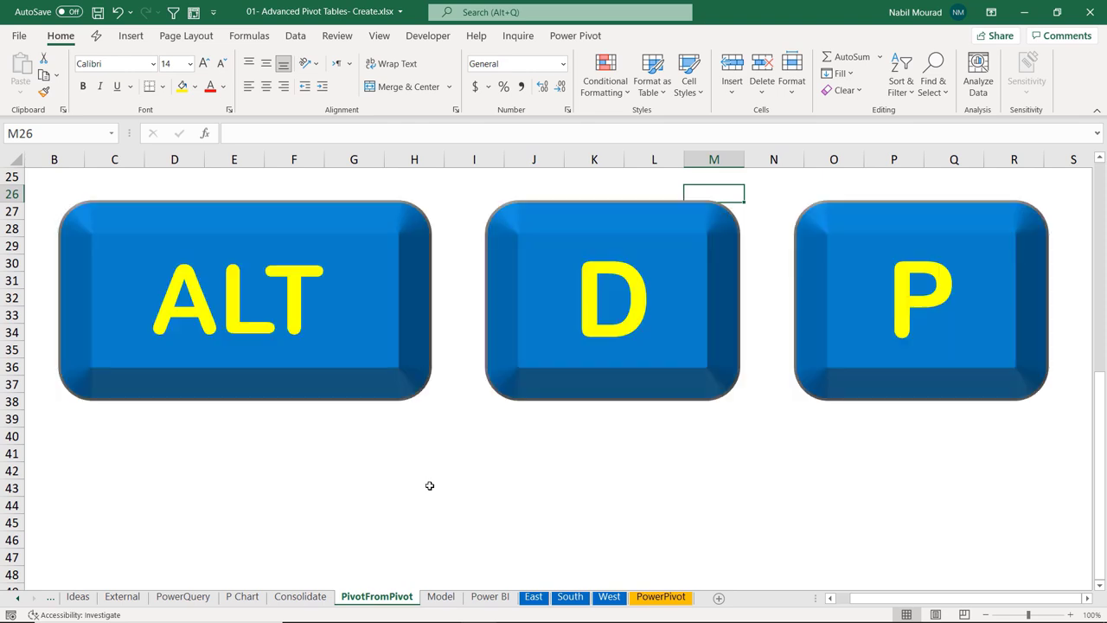
Use the PivotTable and PivotChart Wizard to create a PivotTable from the existing Consolidated PivotTable in cell A3 of the PivotFromPivot worksheet.
{"action": "left_click", "coordinate": [193, 18]}
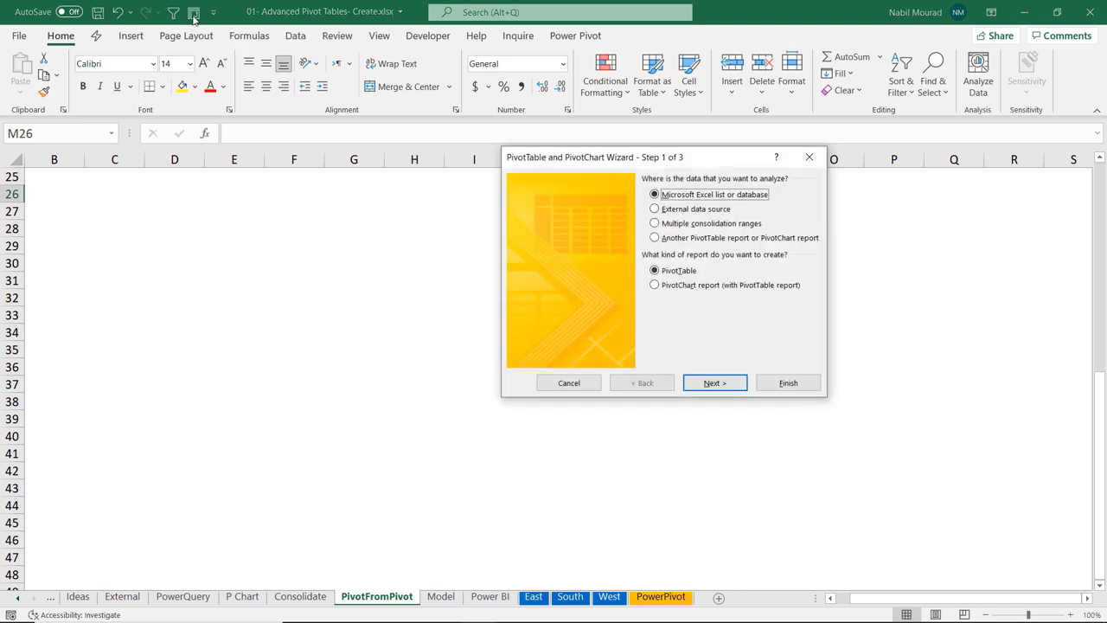
{"action": "left_click_drag", "start_coordinate": [619, 164], "coordinate": [446, 158]}
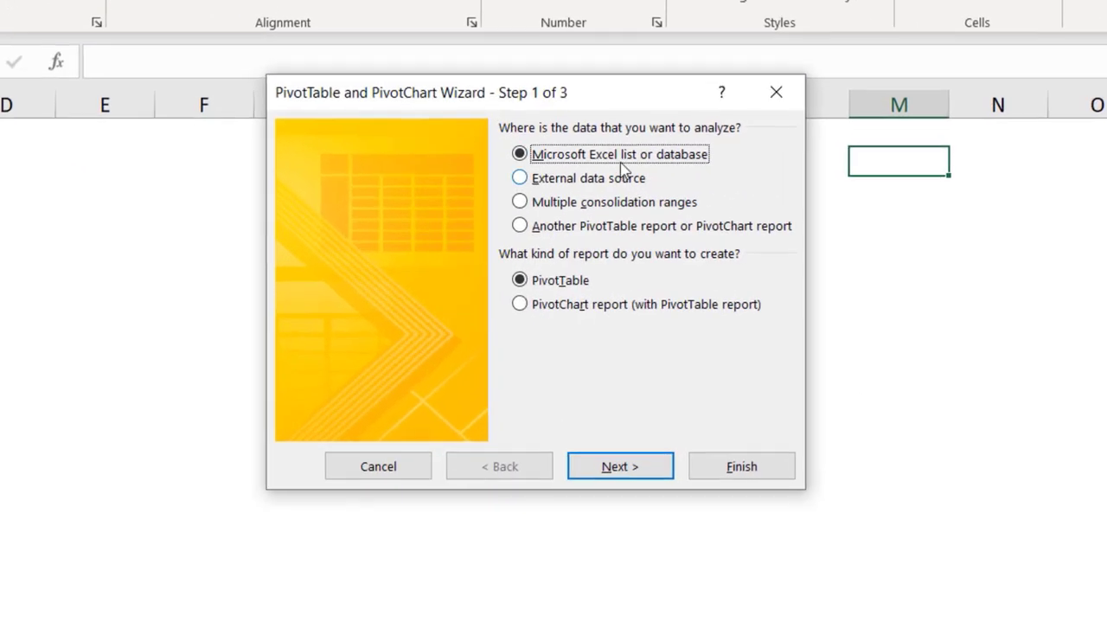
{"action": "left_click", "coordinate": [521, 229]}
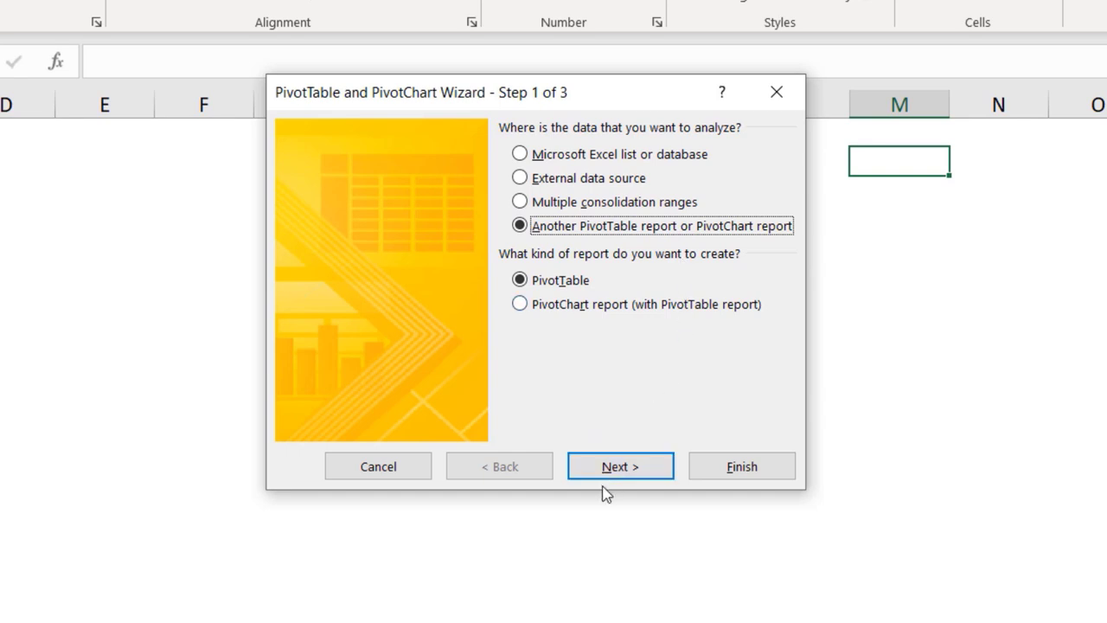
{"action": "left_click", "coordinate": [628, 470]}
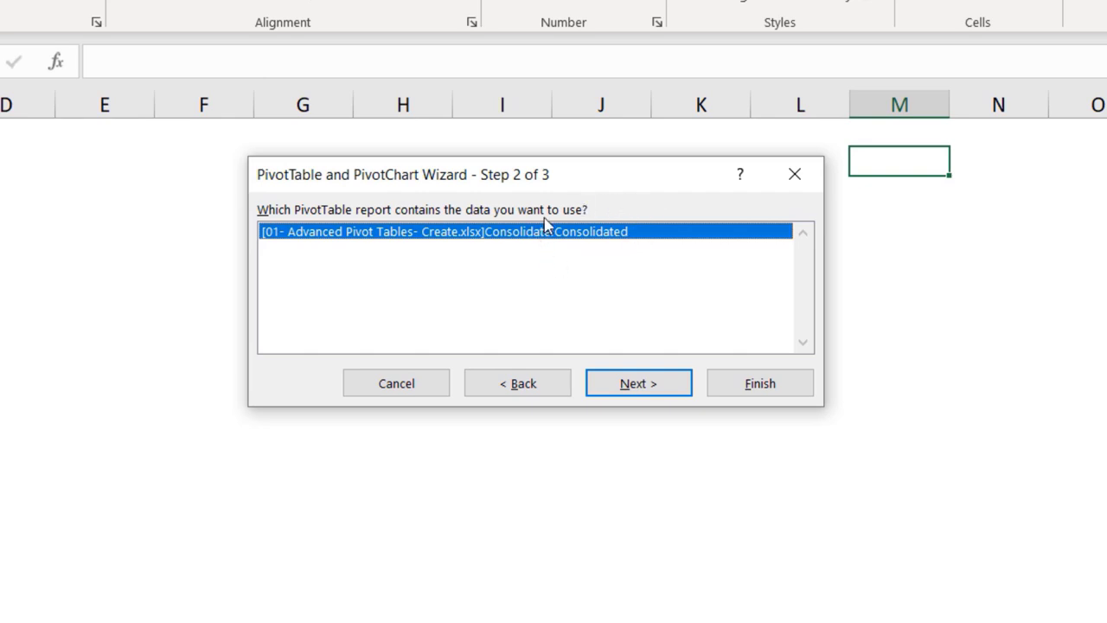
{"action": "left_click", "coordinate": [631, 390]}
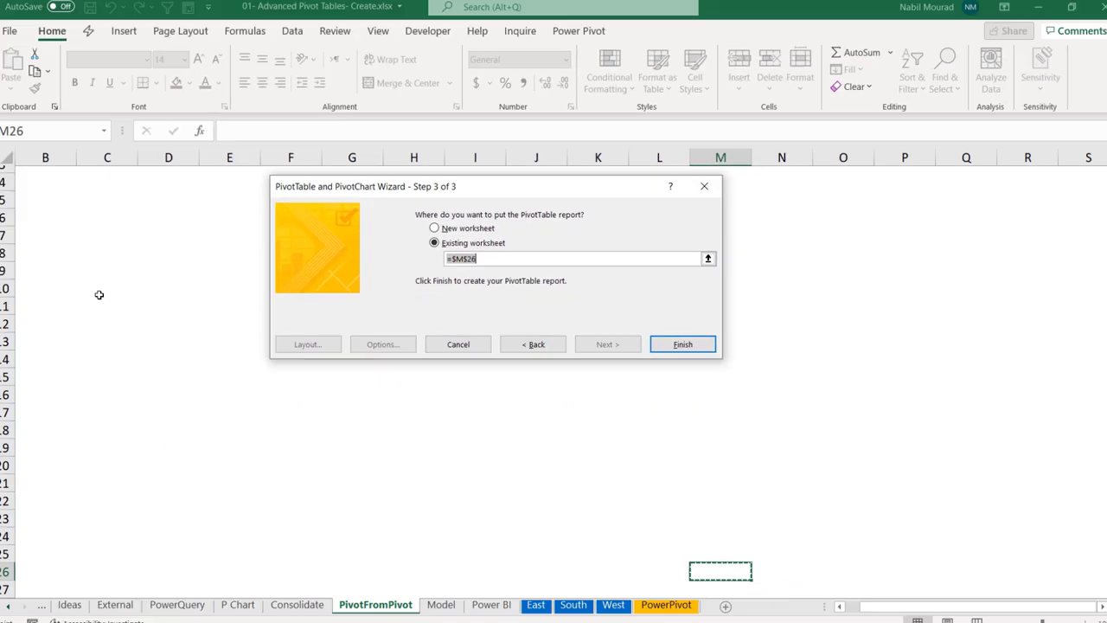
{"action": "left_click", "coordinate": [54, 211]}
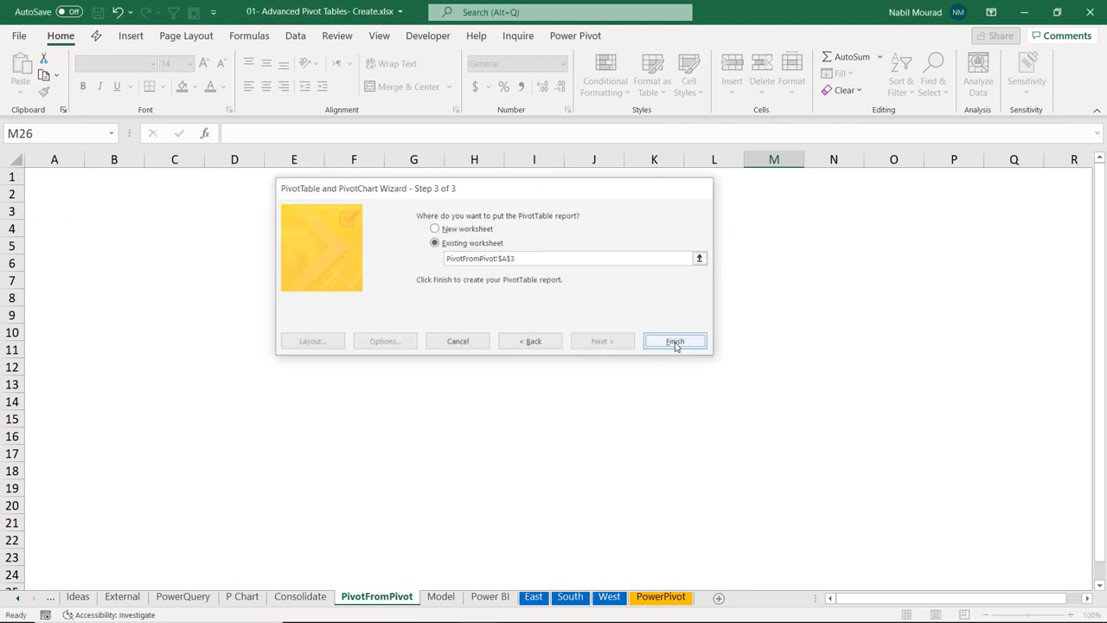
{"action": "left_click", "coordinate": [676, 342]}
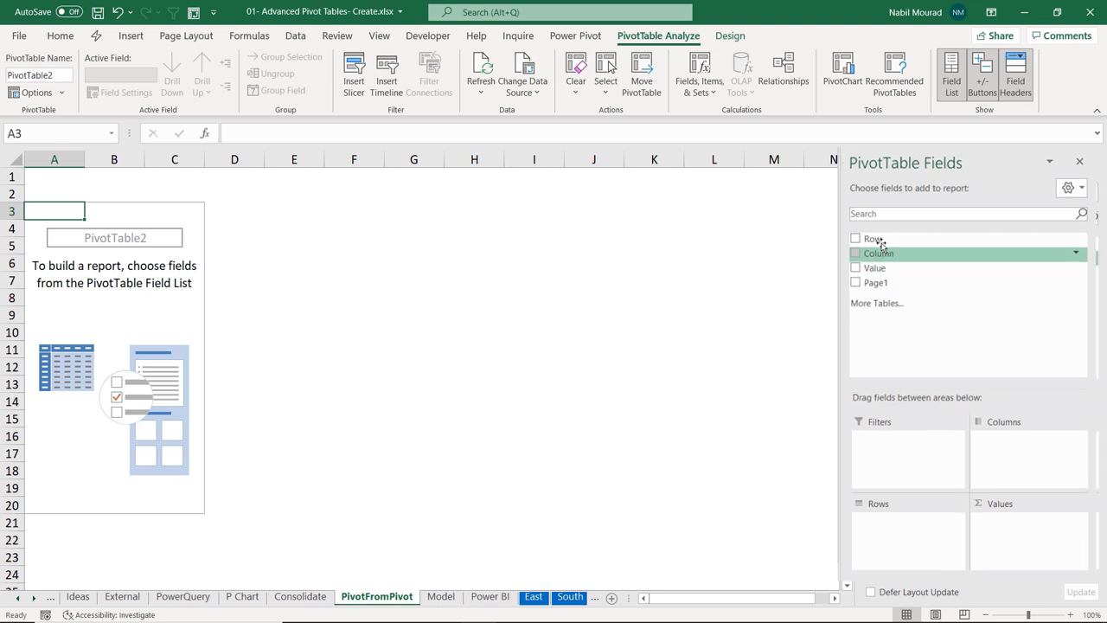
Lay out the new PivotTable with Row and Column as row fields, Value summed in the values, and Page1 as column field.
{"action": "left_click_drag", "start_coordinate": [887, 242], "coordinate": [920, 538]}
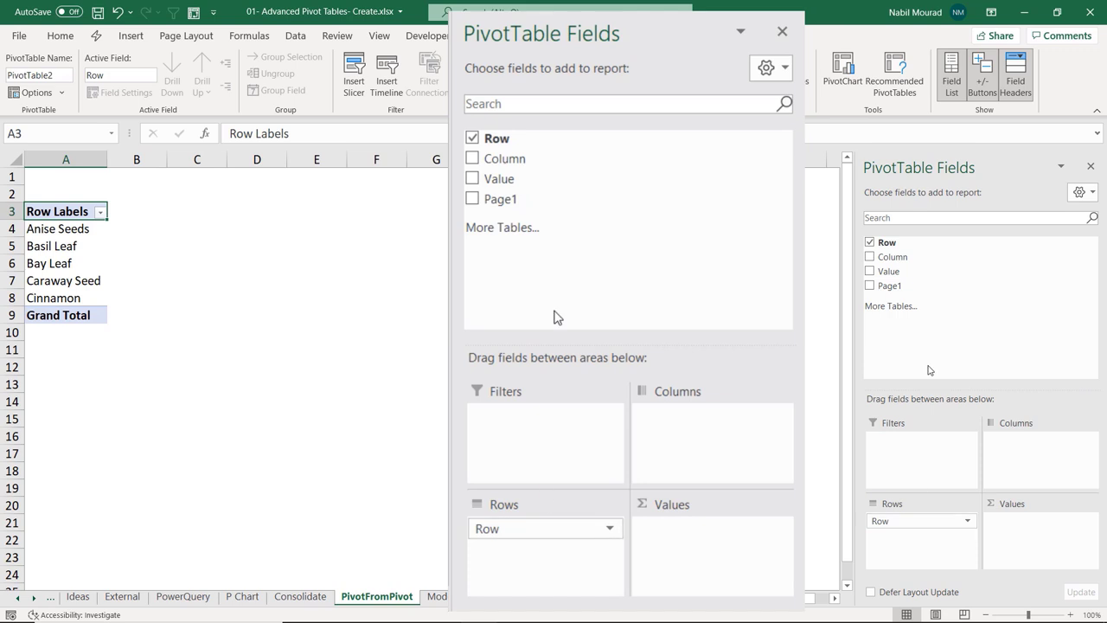
{"action": "left_click_drag", "start_coordinate": [902, 261], "coordinate": [905, 547]}
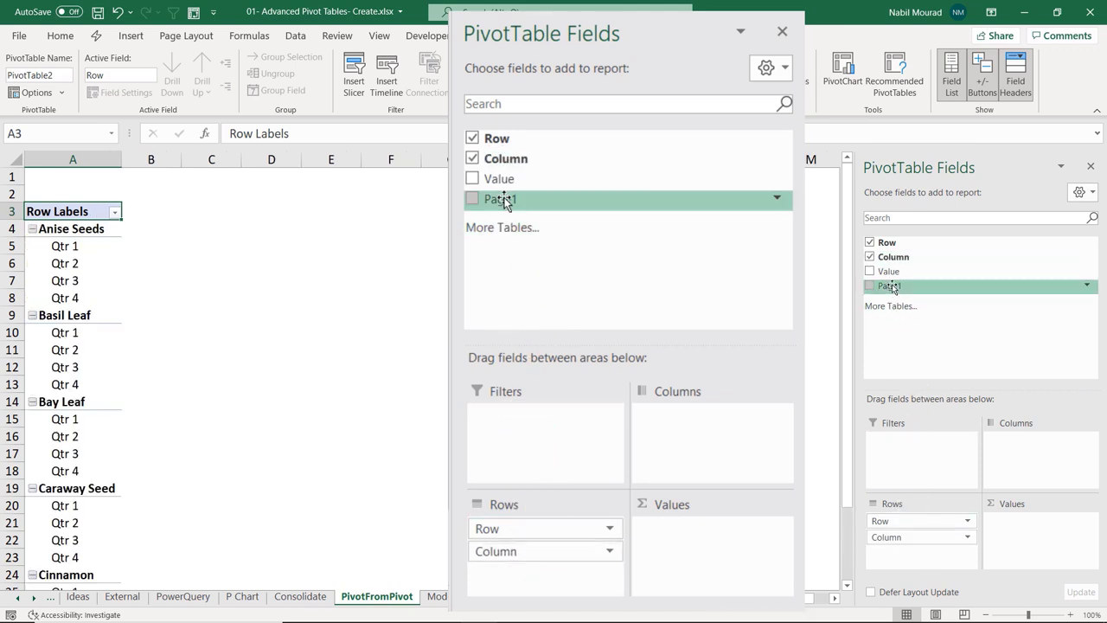
{"action": "left_click_drag", "start_coordinate": [888, 271], "coordinate": [1034, 529]}
{"action": "left_click_drag", "start_coordinate": [889, 285], "coordinate": [1044, 457]}
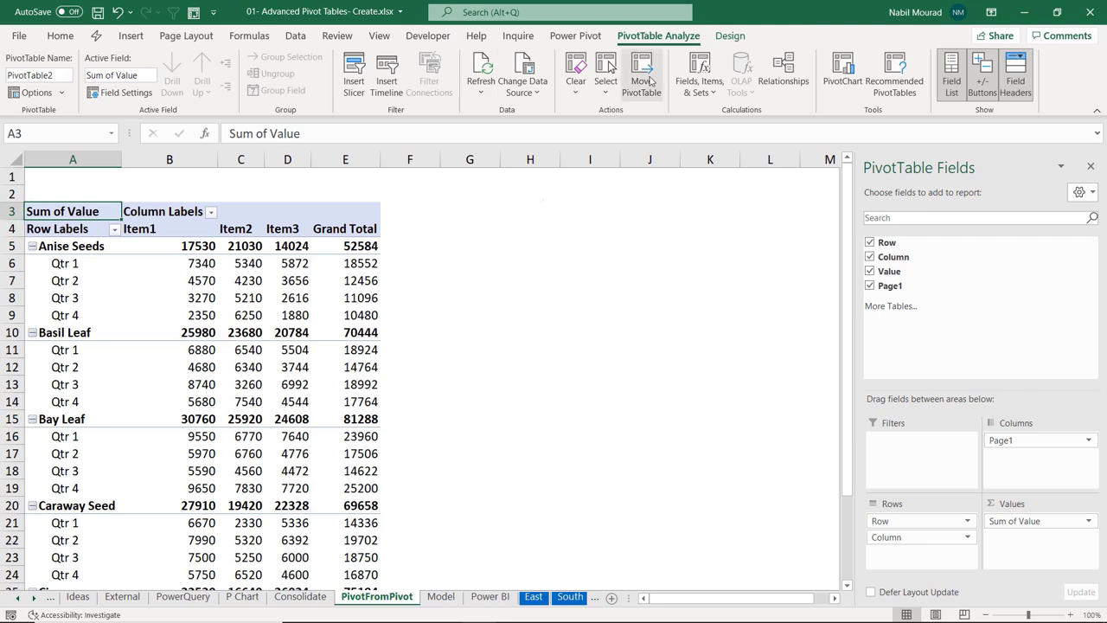
Change the PivotTable's report layout to tabular form.
{"action": "left_click", "coordinate": [731, 36]}
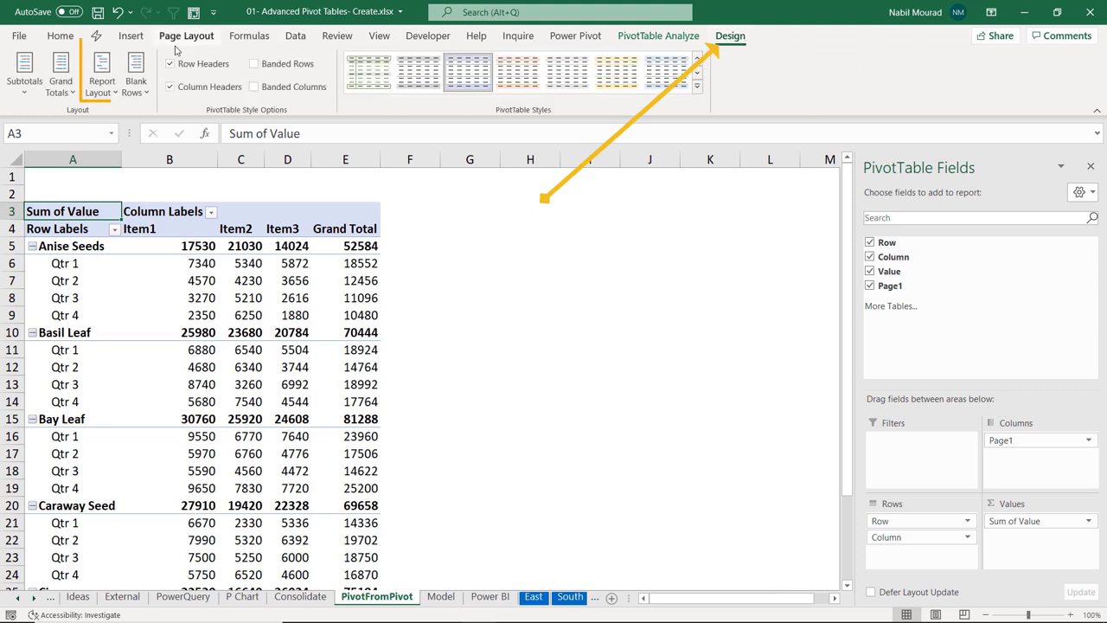
{"action": "left_click", "coordinate": [104, 66]}
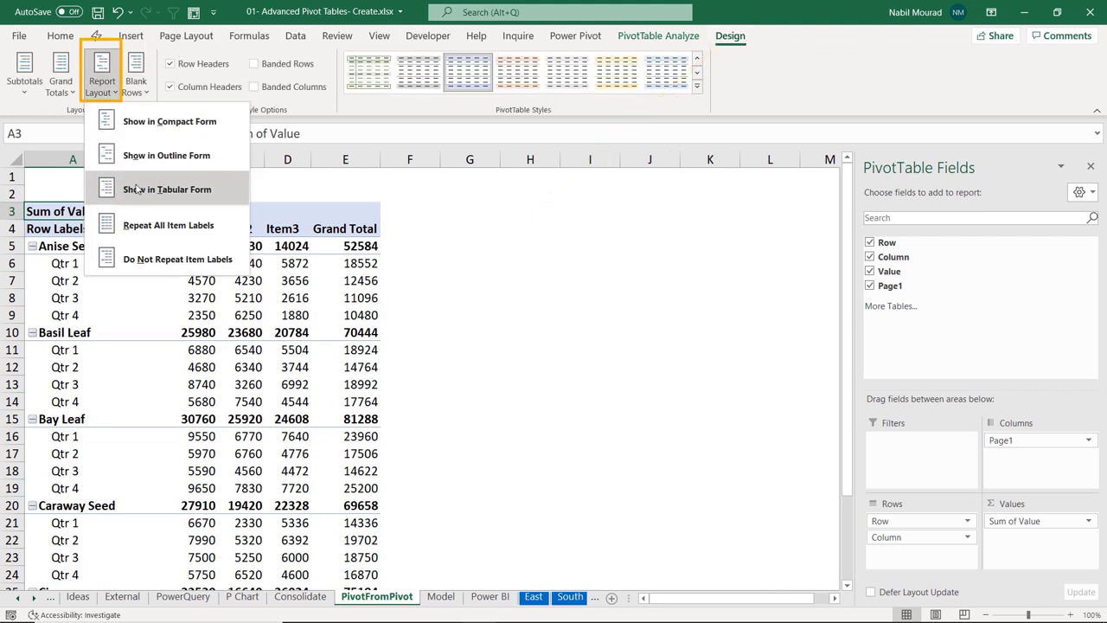
{"action": "left_click", "coordinate": [102, 185]}
Rename the PivotTable's Row field as Product.
{"action": "left_click", "coordinate": [61, 228]}
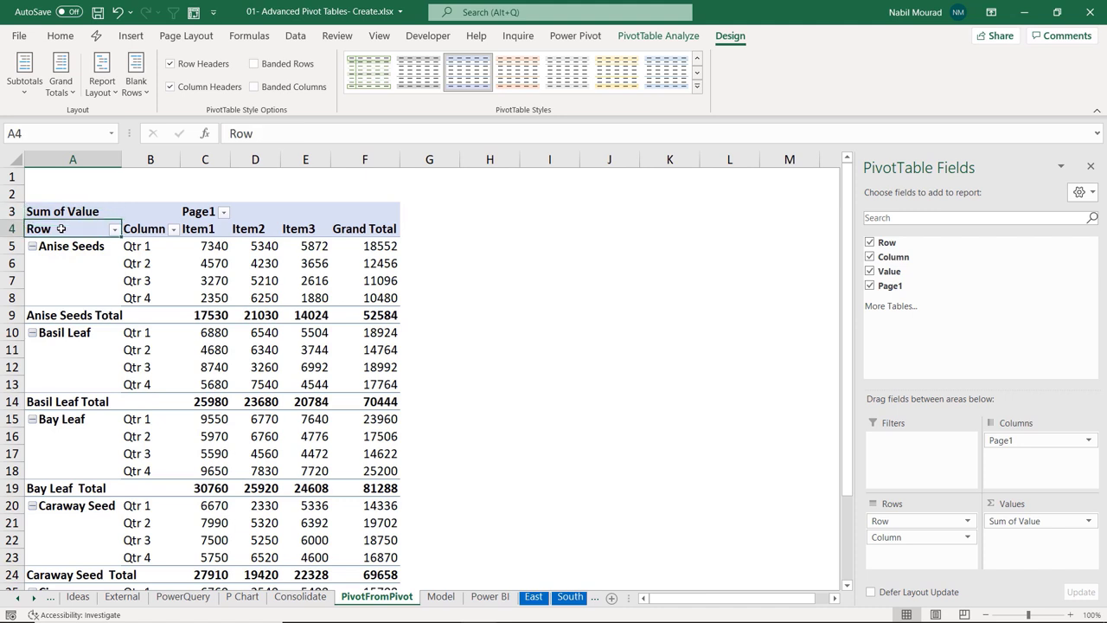
{"action": "left_click", "coordinate": [658, 35]}
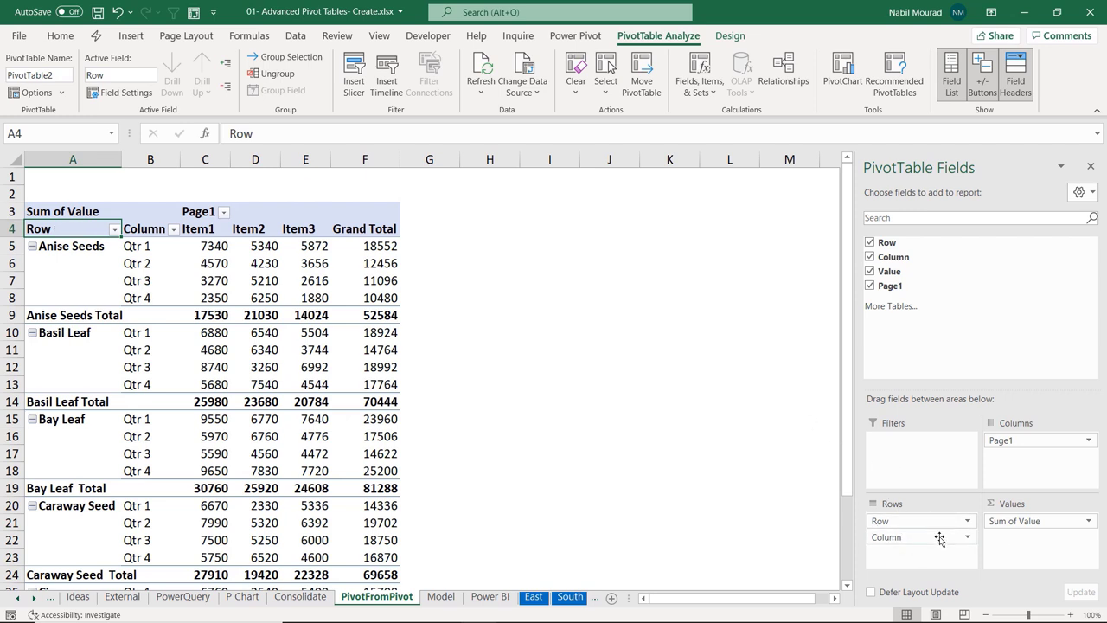
{"action": "left_click", "coordinate": [967, 521]}
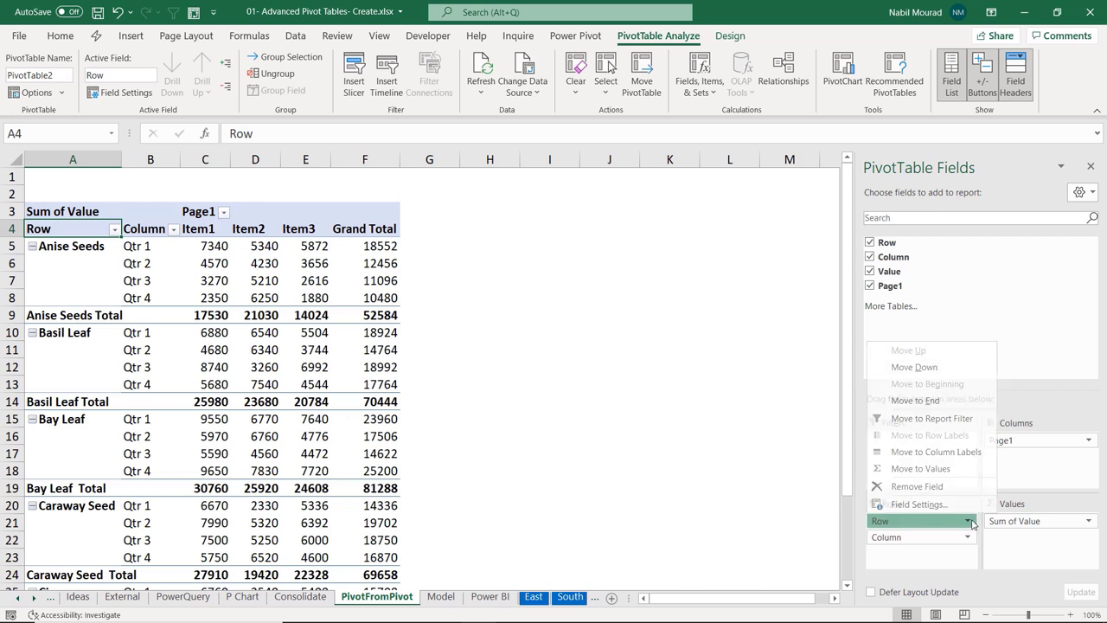
{"action": "left_click", "coordinate": [747, 504]}
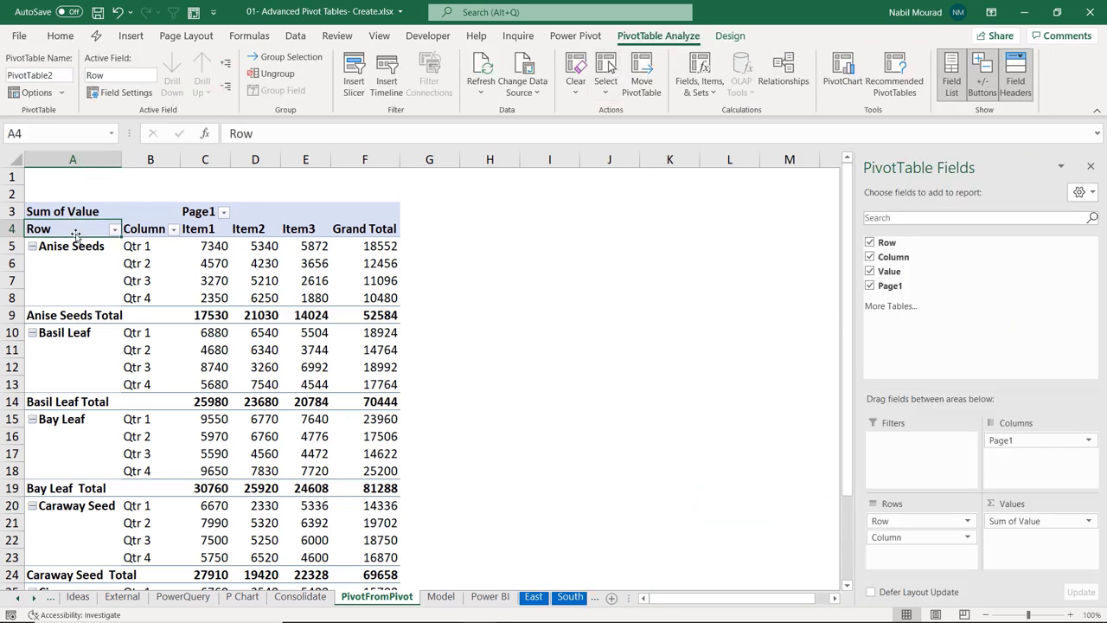
{"action": "left_click", "coordinate": [93, 75]}
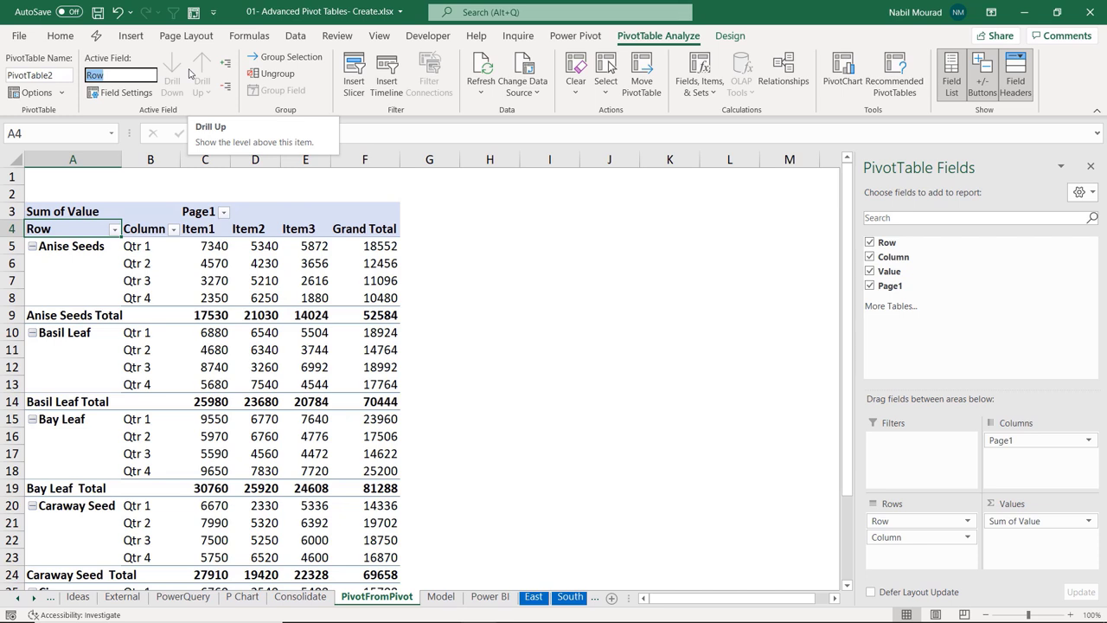
{"action": "type", "text": "Product"}
{"action": "key", "text": "Return"}
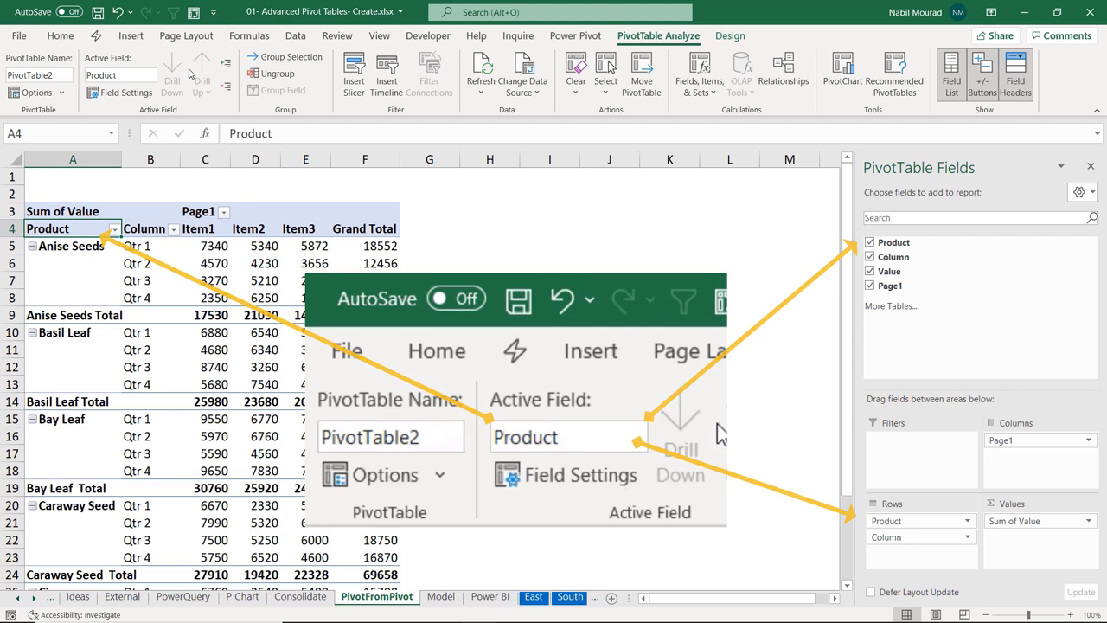
Rename the PivotTable's Column field as Quarter.
{"action": "left_click", "coordinate": [150, 229]}
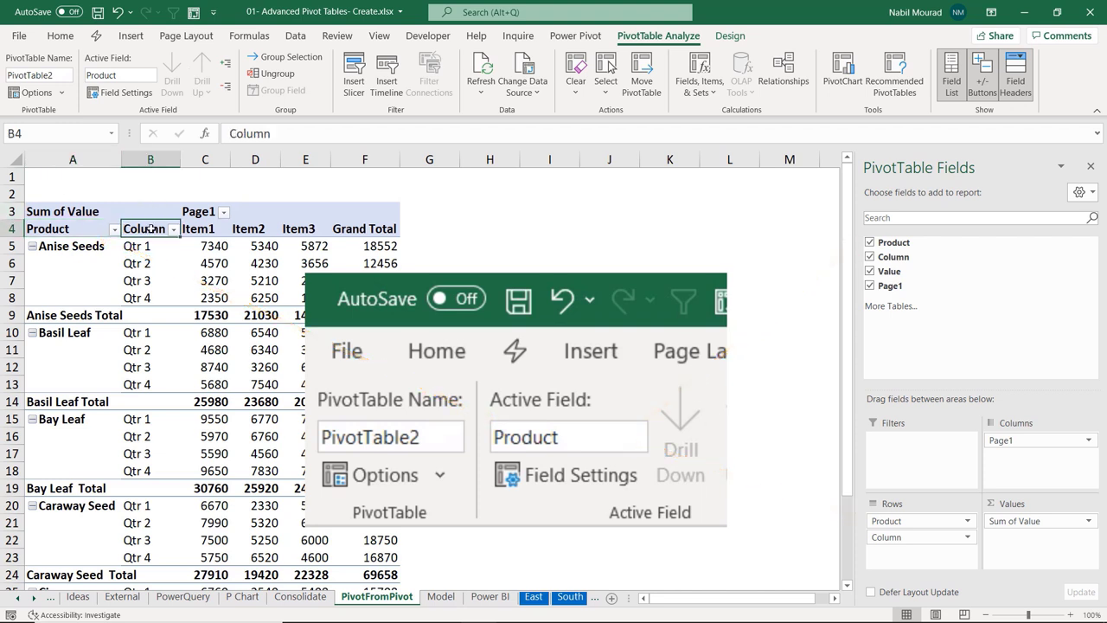
{"action": "left_click", "coordinate": [120, 76]}
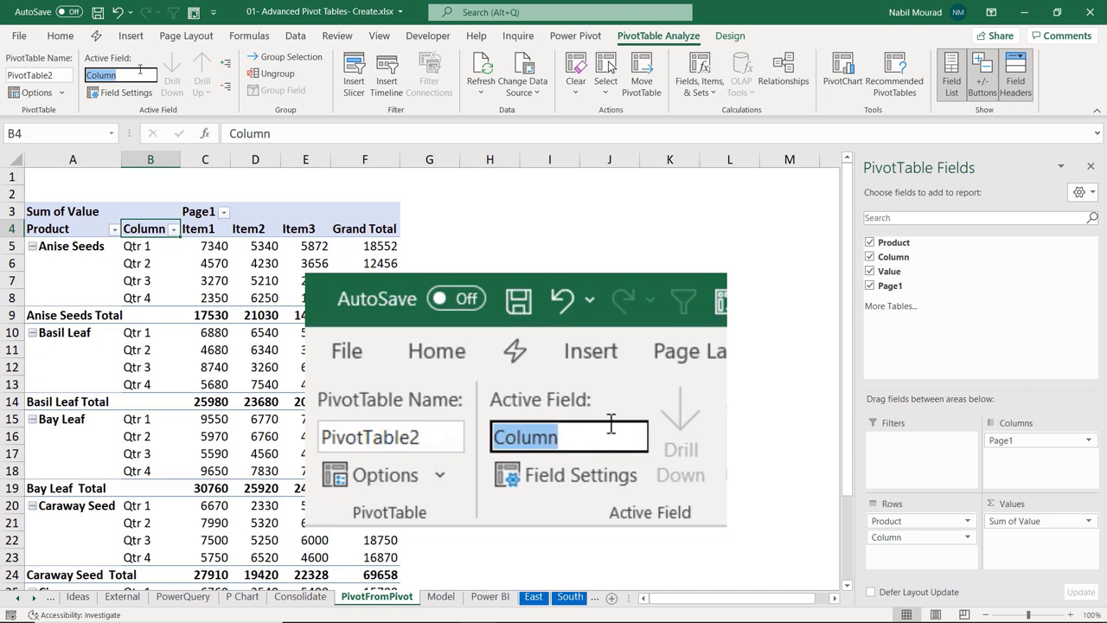
{"action": "type", "text": "Quarter"}
{"action": "key", "text": "Return"}
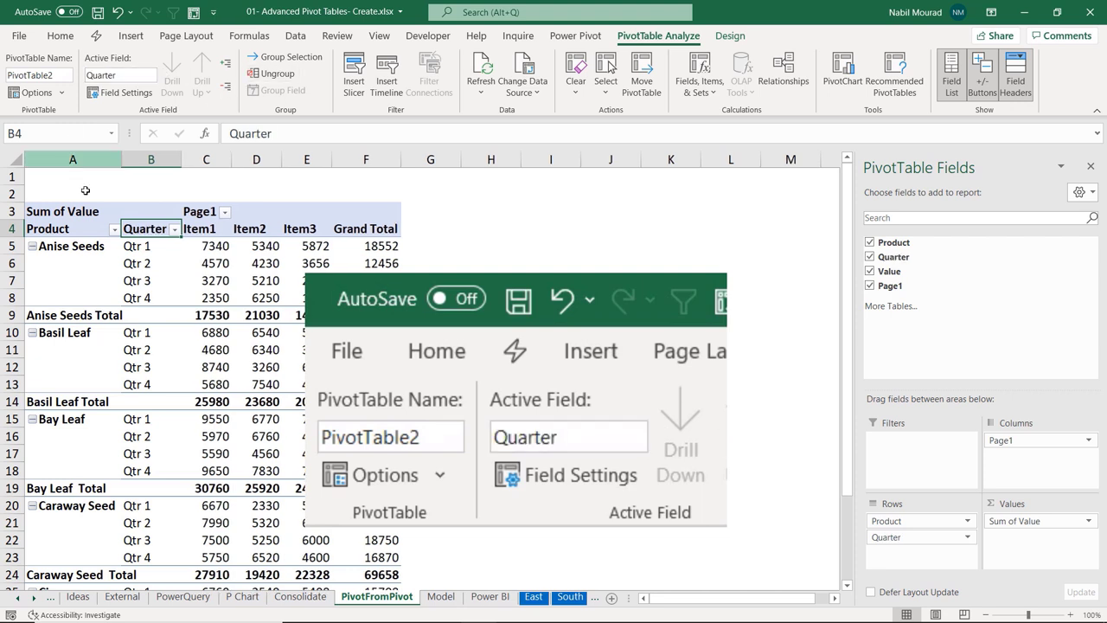
Rename the PivotTable's Page1 field as Region.
{"action": "left_click", "coordinate": [206, 211]}
{"action": "left_click", "coordinate": [117, 74]}
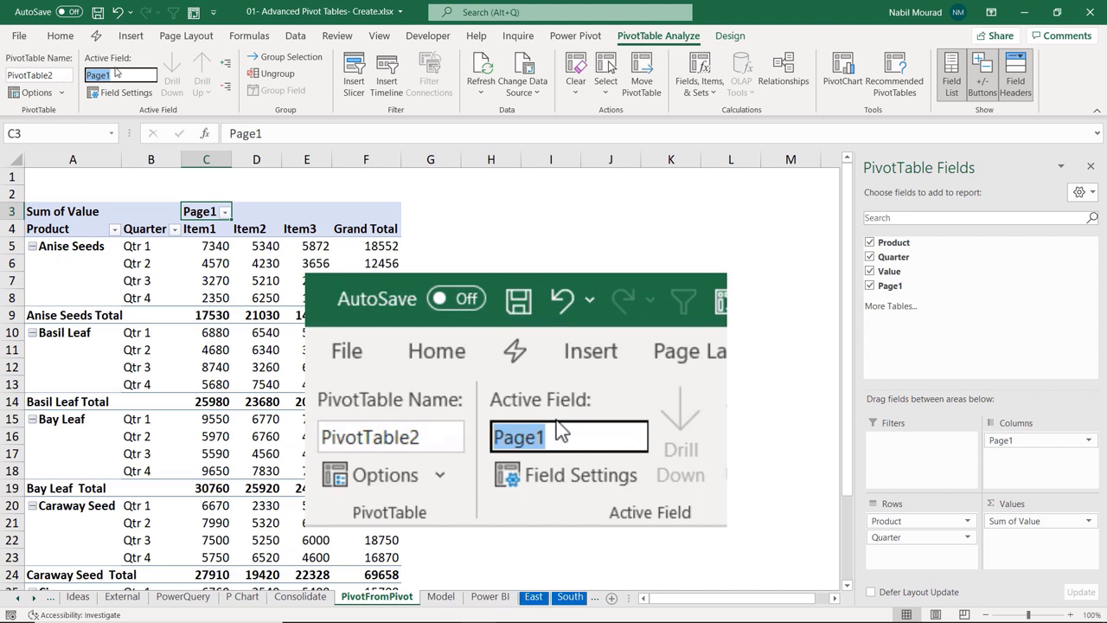
{"action": "type", "text": "Region"}
{"action": "key", "text": "Return"}
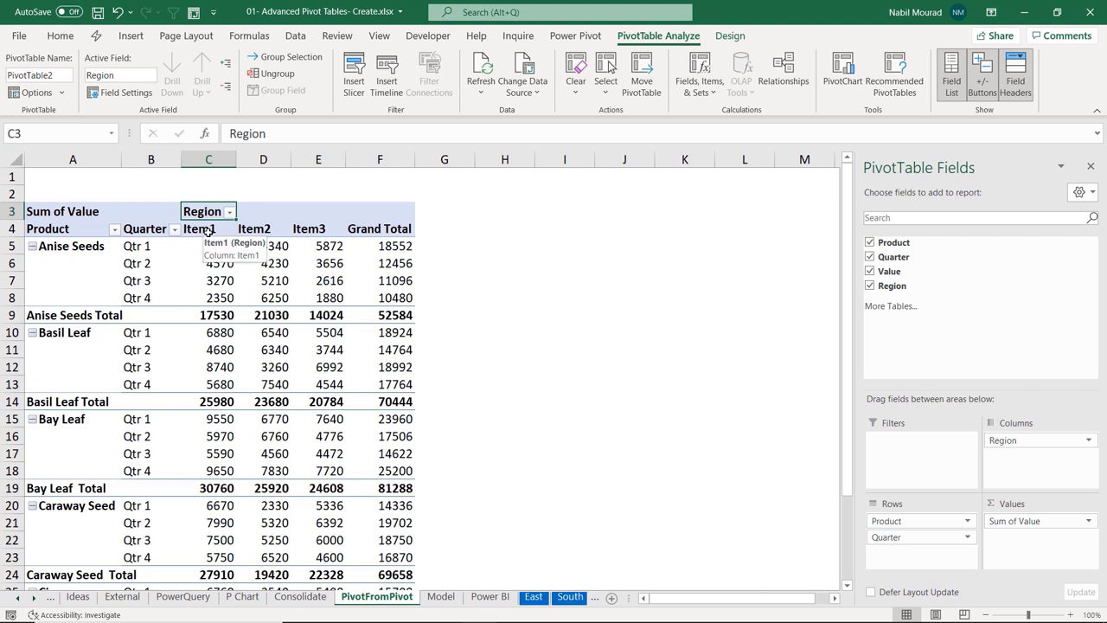
{"action": "left_click", "coordinate": [208, 230]}
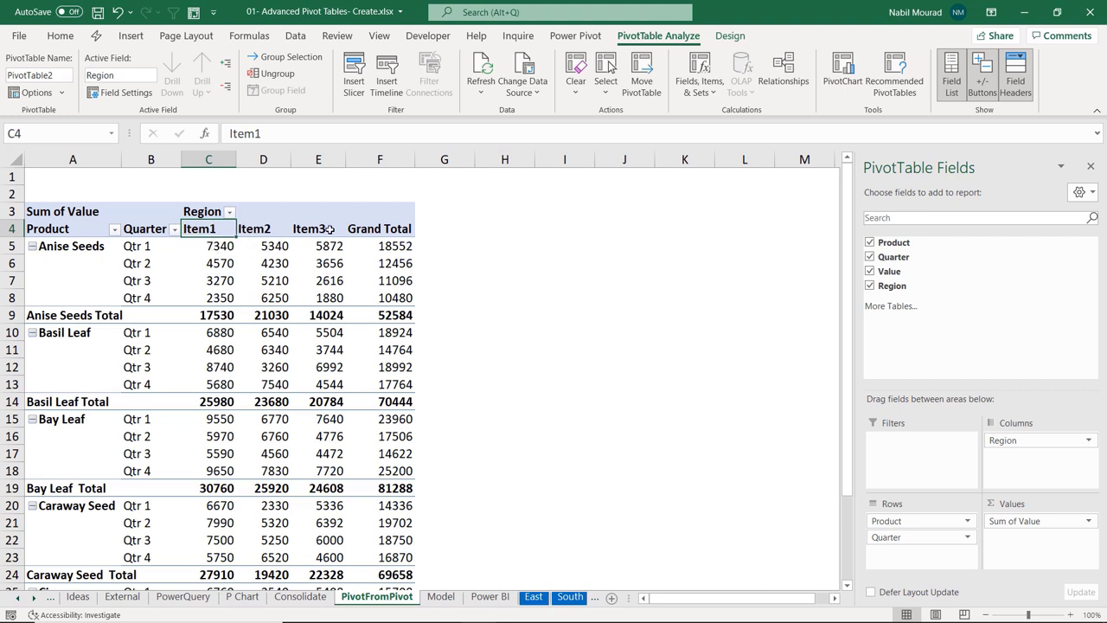
{"action": "key", "text": "ctrl+z"}
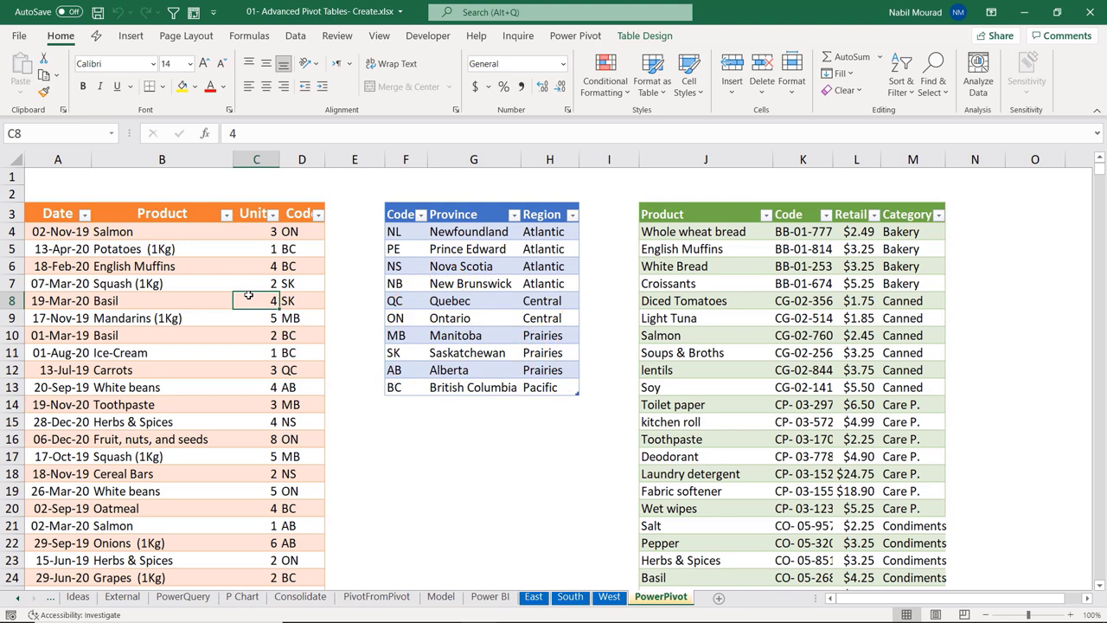
Check the table names of the orange, blue and green tables on the PowerPivot worksheet.
{"action": "left_click", "coordinate": [233, 270]}
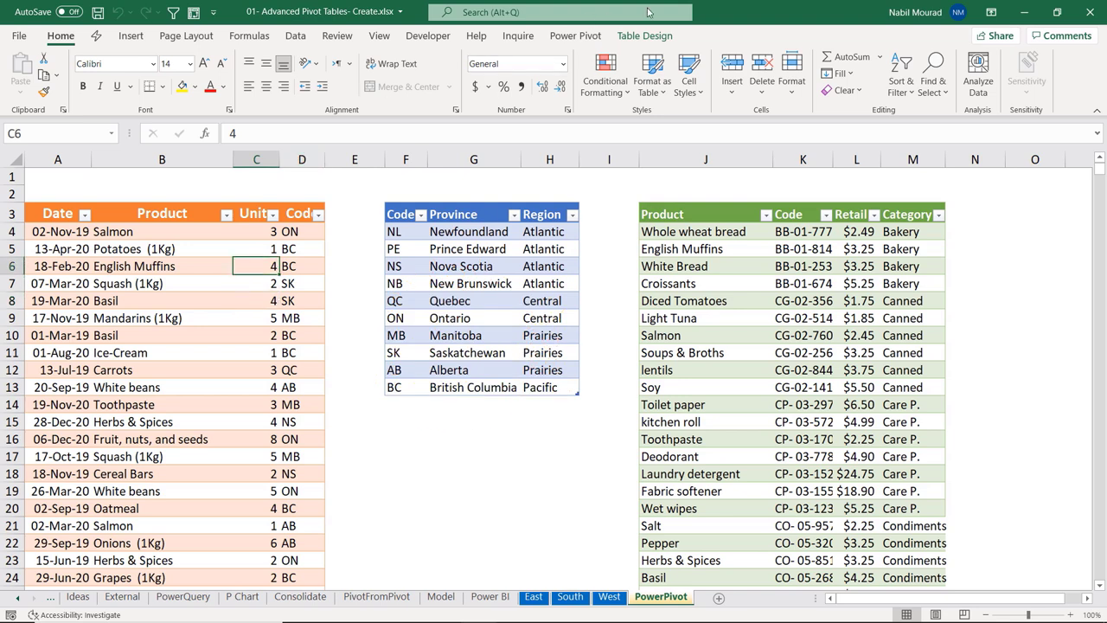
{"action": "left_click", "coordinate": [656, 40]}
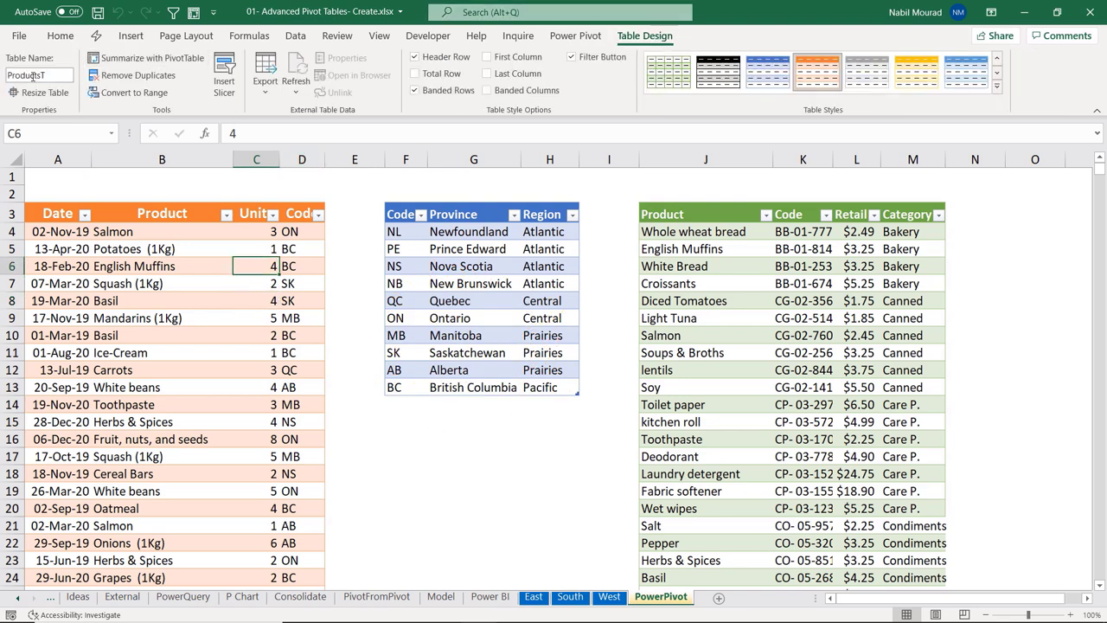
{"action": "left_click", "coordinate": [459, 267]}
{"action": "left_click", "coordinate": [754, 318]}
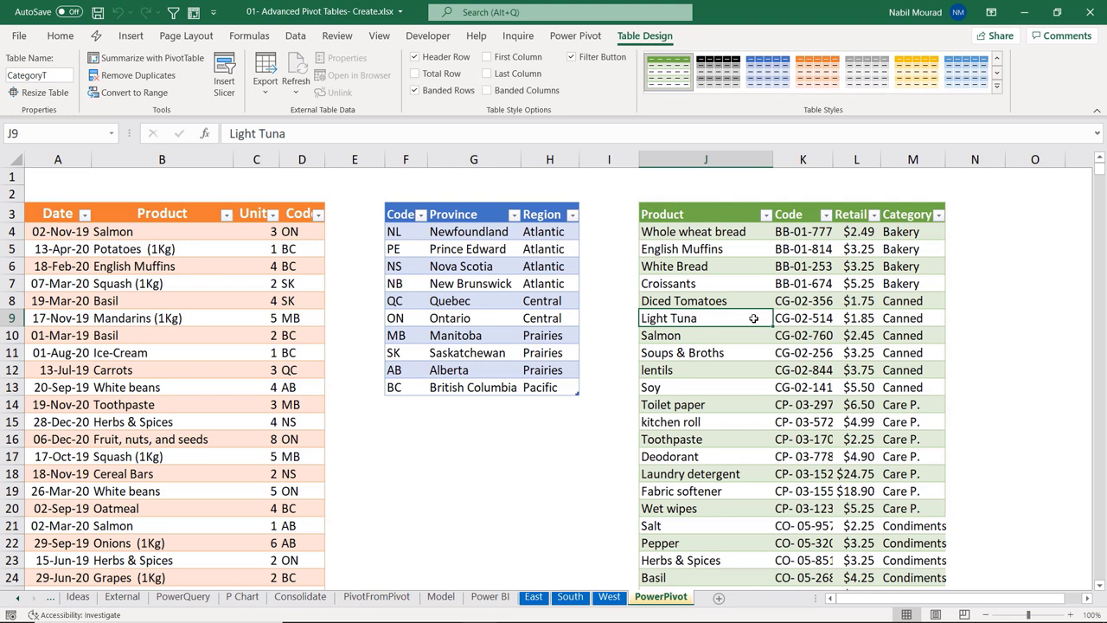
Open the workbook's data model in Power Pivot, examine the table relationships in Diagram View, and close the Power Pivot window.
{"action": "left_click", "coordinate": [579, 40]}
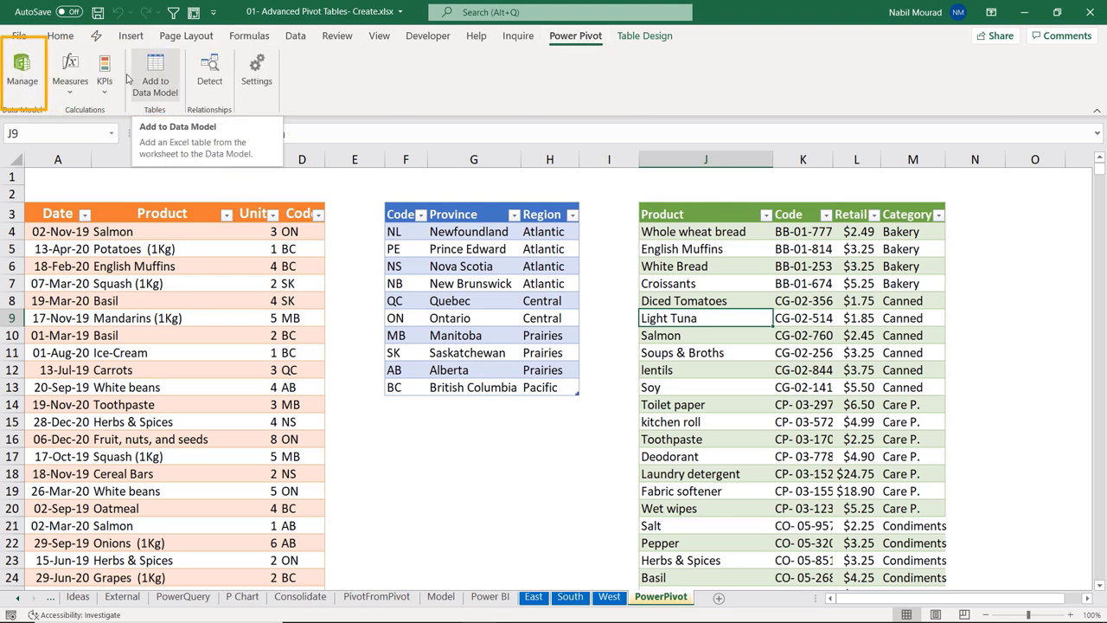
{"action": "left_click", "coordinate": [23, 75]}
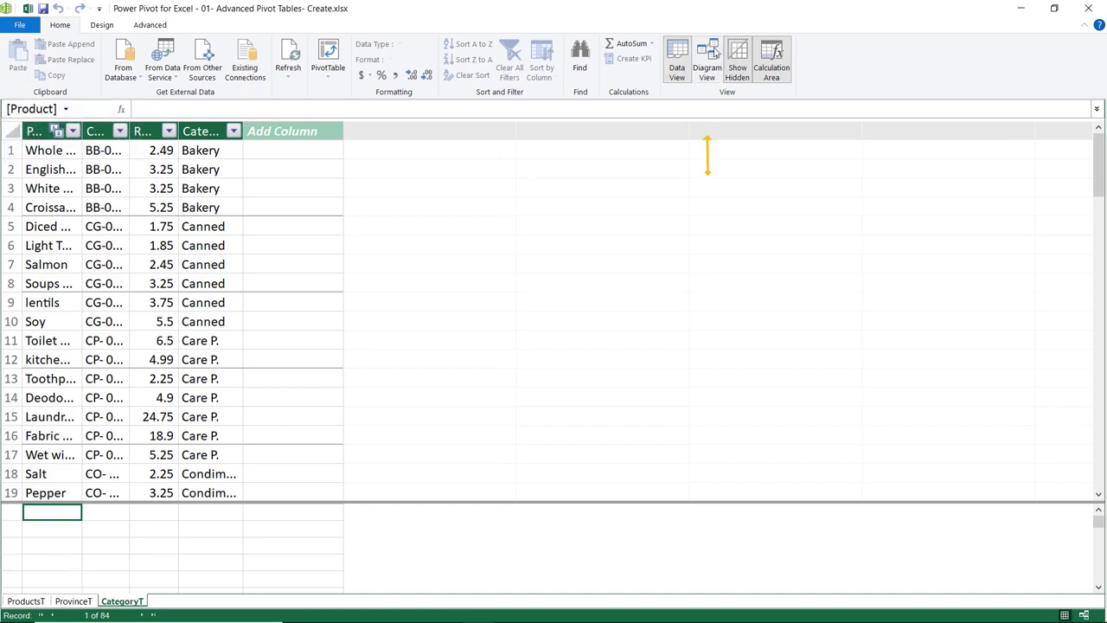
{"action": "left_click", "coordinate": [715, 53]}
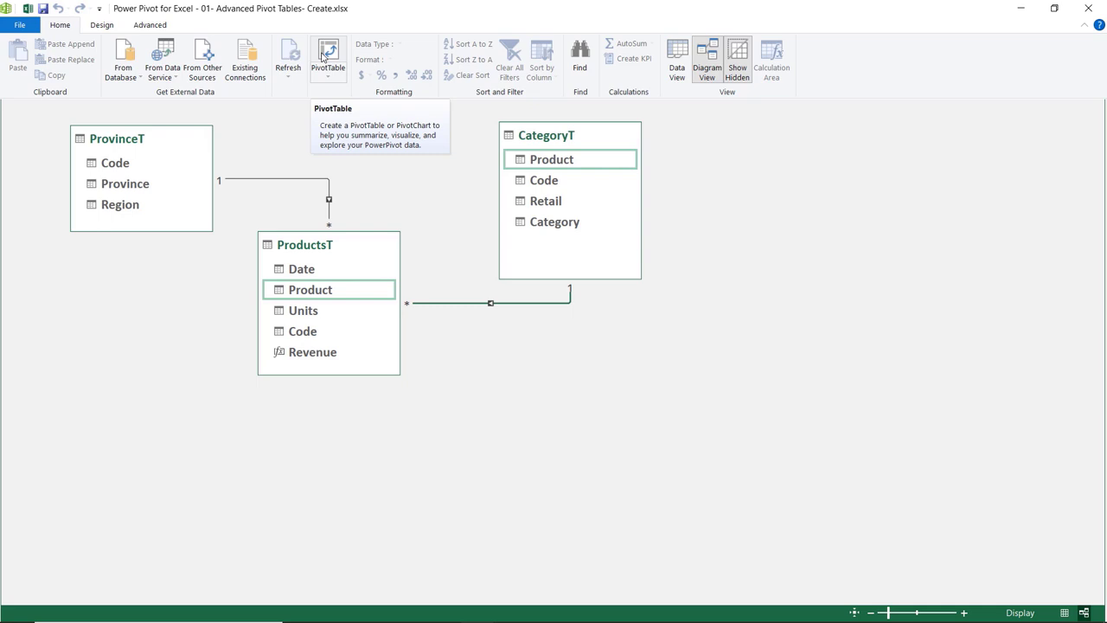
{"action": "left_click", "coordinate": [1088, 8]}
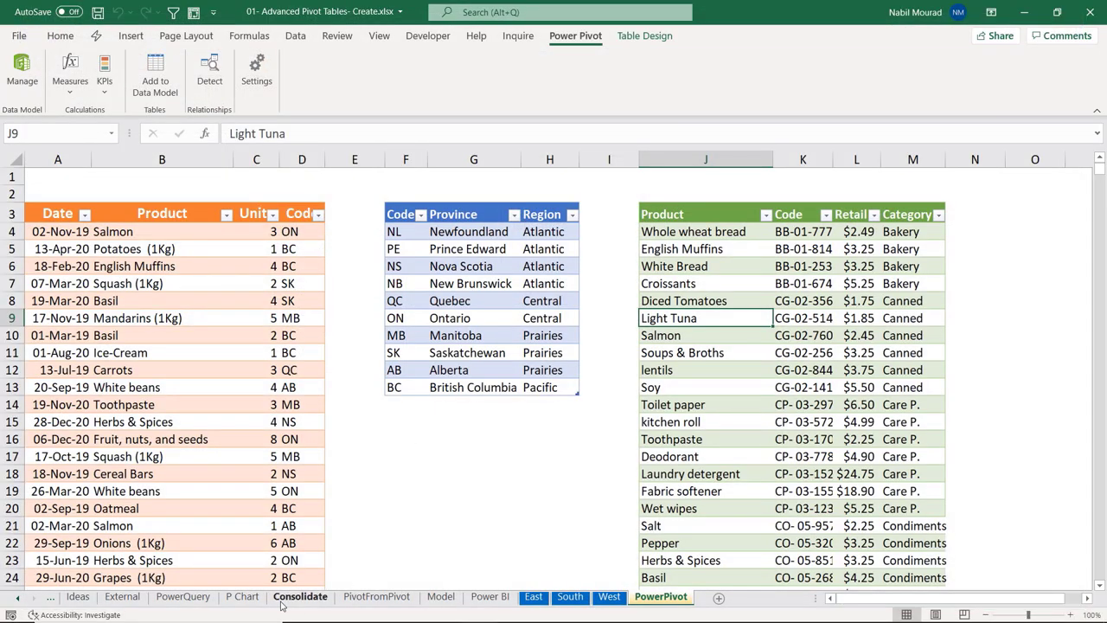
Insert a PivotTable from the workbook's Data Model at cell A3 of the existing Model worksheet.
{"action": "left_click", "coordinate": [441, 597]}
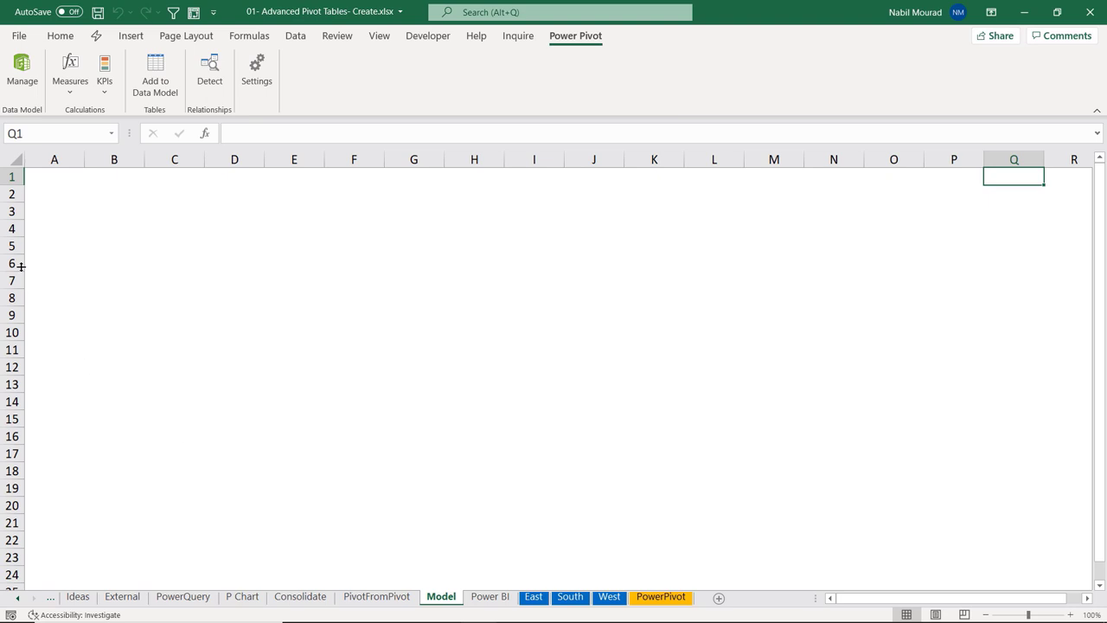
{"action": "left_click", "coordinate": [130, 39]}
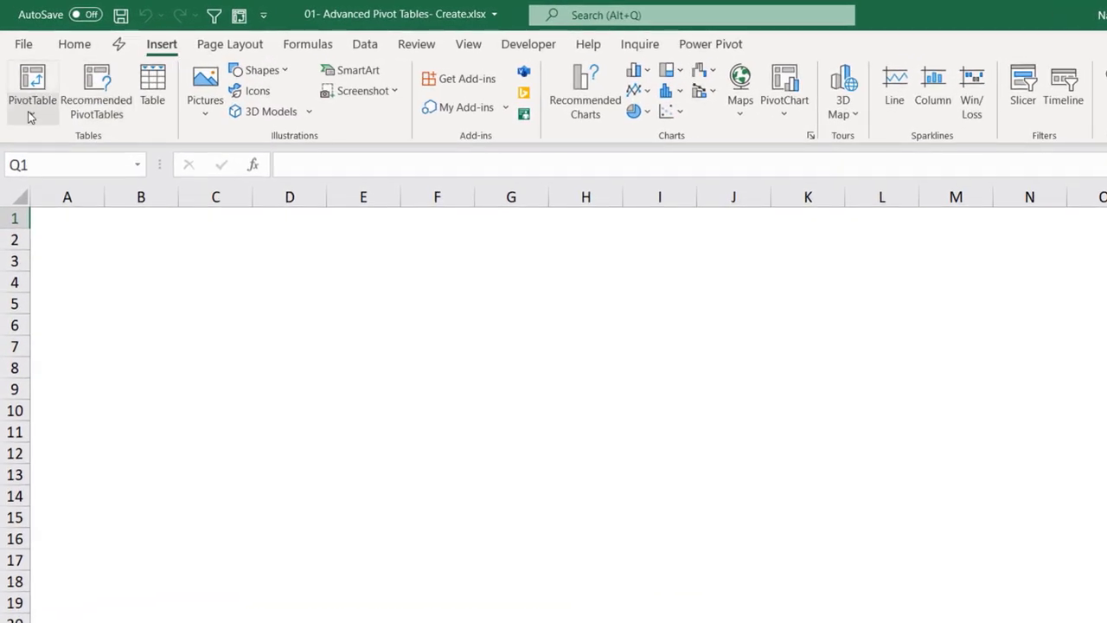
{"action": "left_click", "coordinate": [33, 117]}
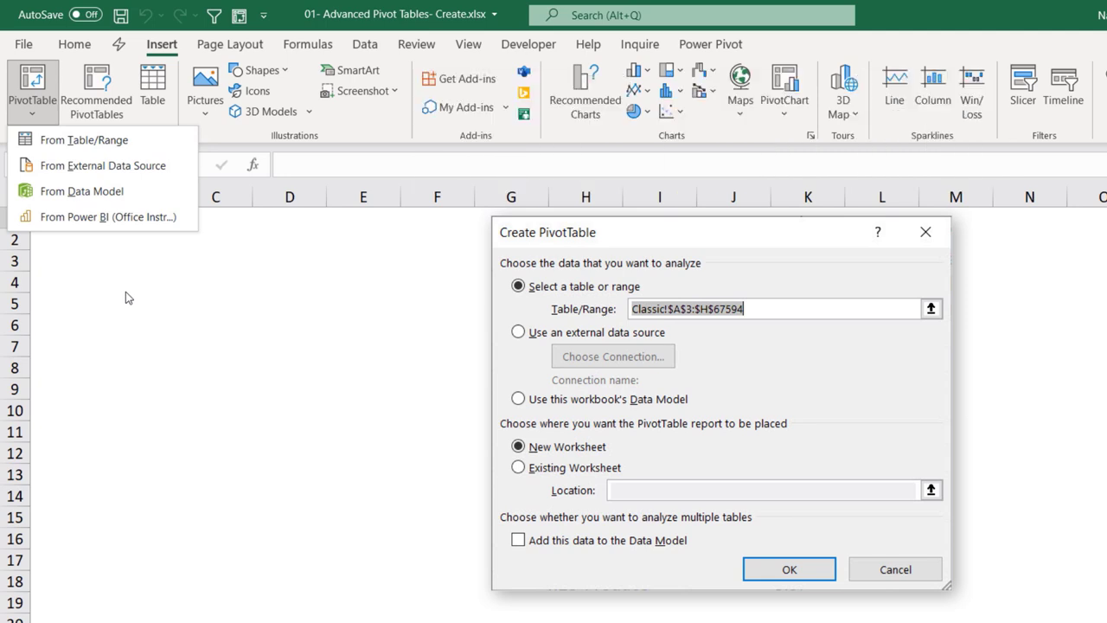
{"action": "key", "text": "Escape"}
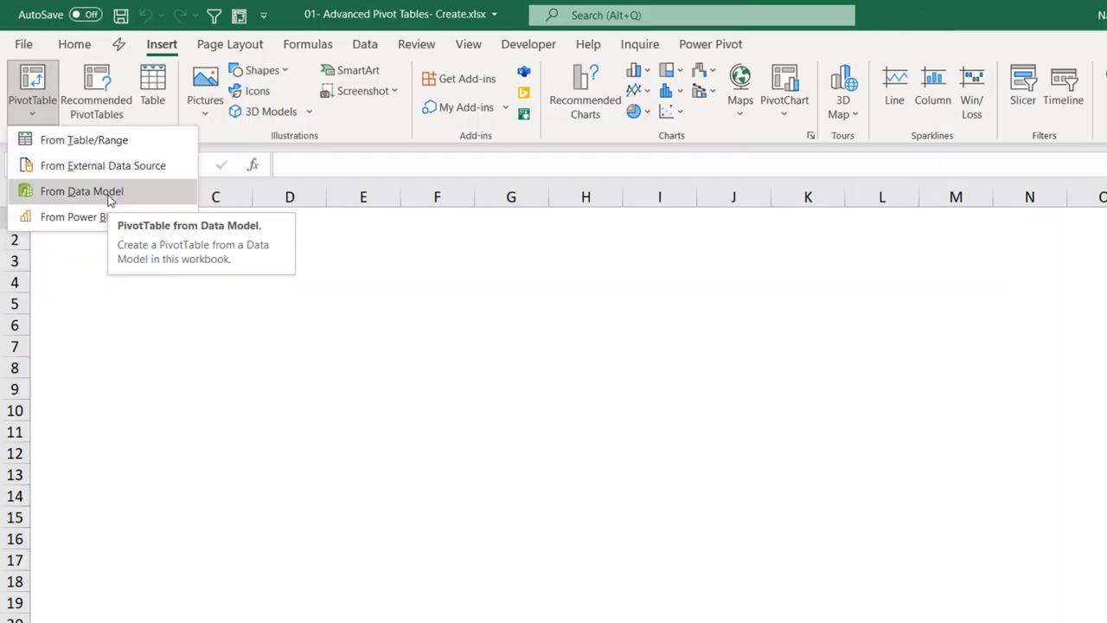
{"action": "left_click", "coordinate": [109, 194]}
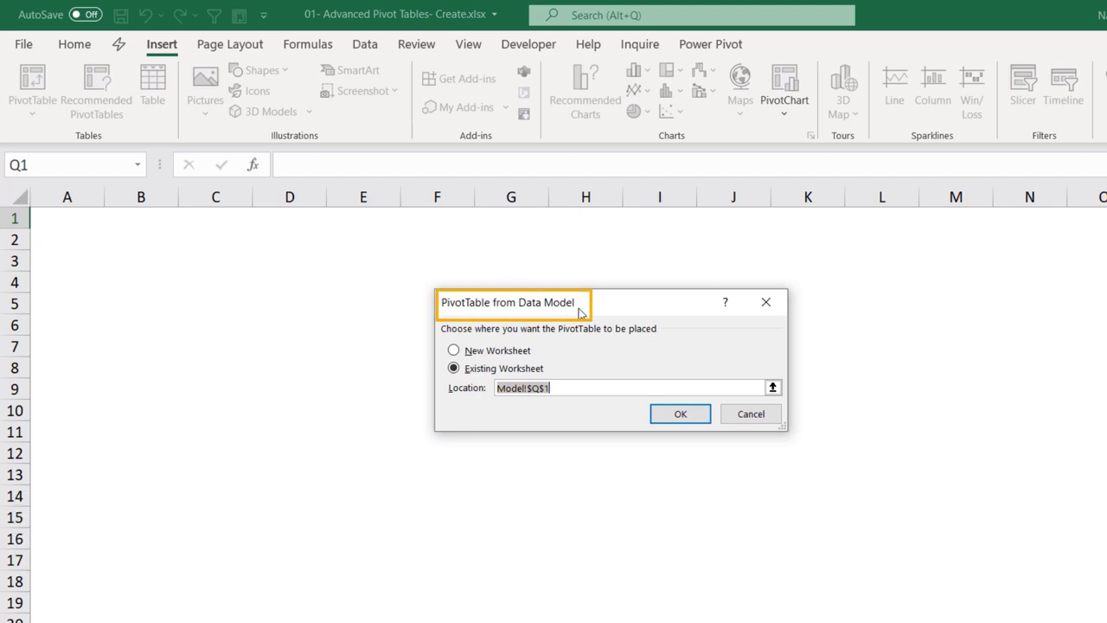
{"action": "left_click", "coordinate": [66, 259]}
{"action": "left_click", "coordinate": [551, 336]}
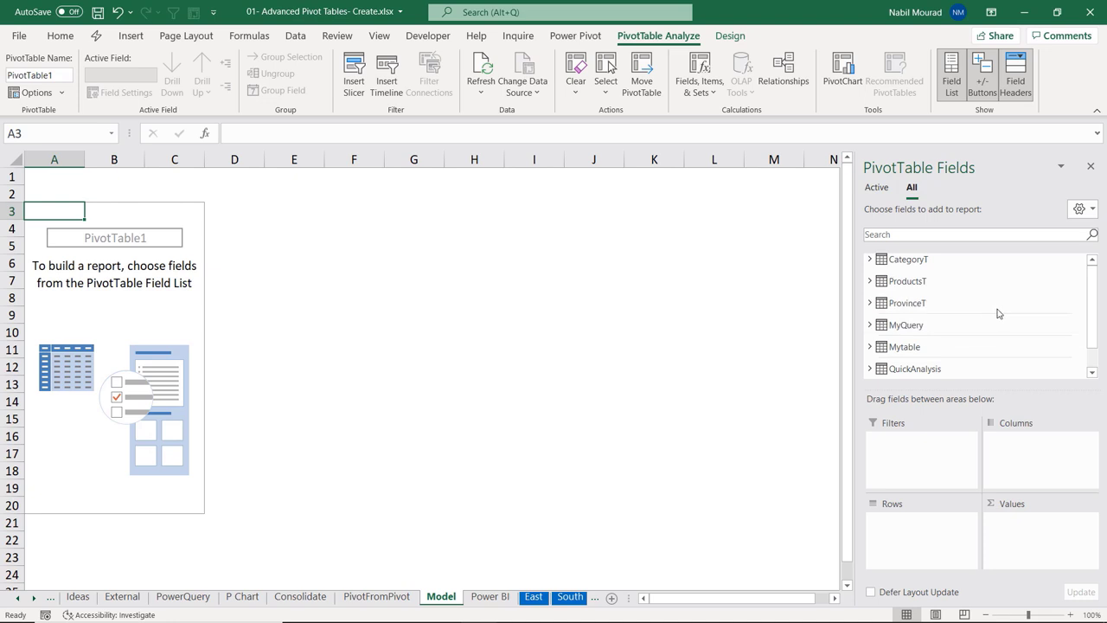
Add Region from the ProvinceT table to the PivotTable's rows and the Revenue measure from ProductsT to its values.
{"action": "left_click", "coordinate": [870, 304]}
{"action": "left_click_drag", "start_coordinate": [920, 351], "coordinate": [925, 545]}
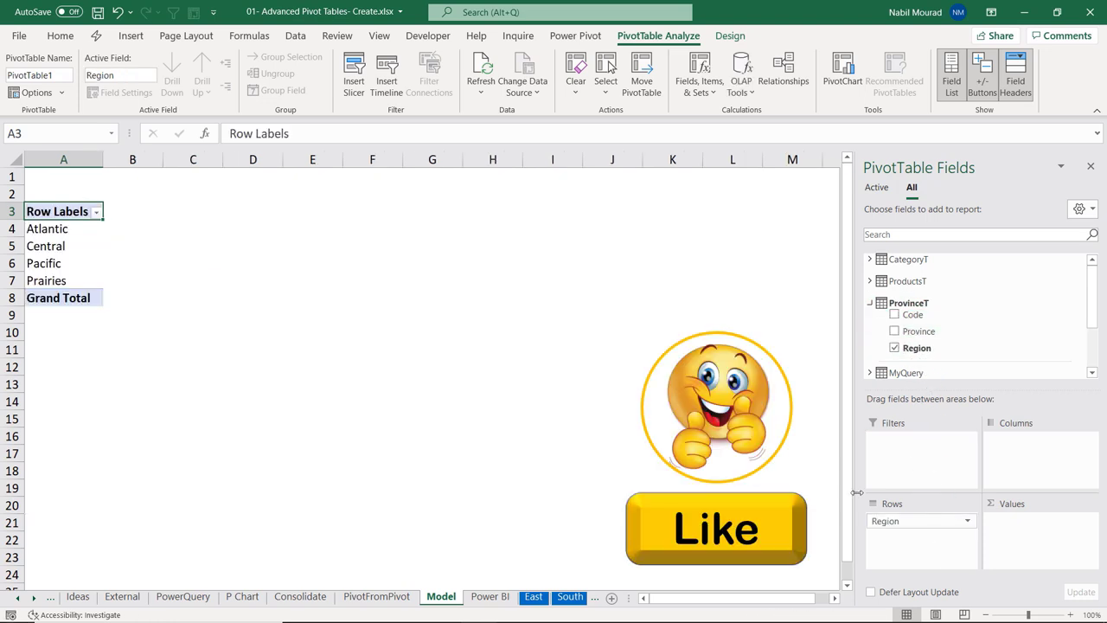
{"action": "left_click", "coordinate": [870, 281]}
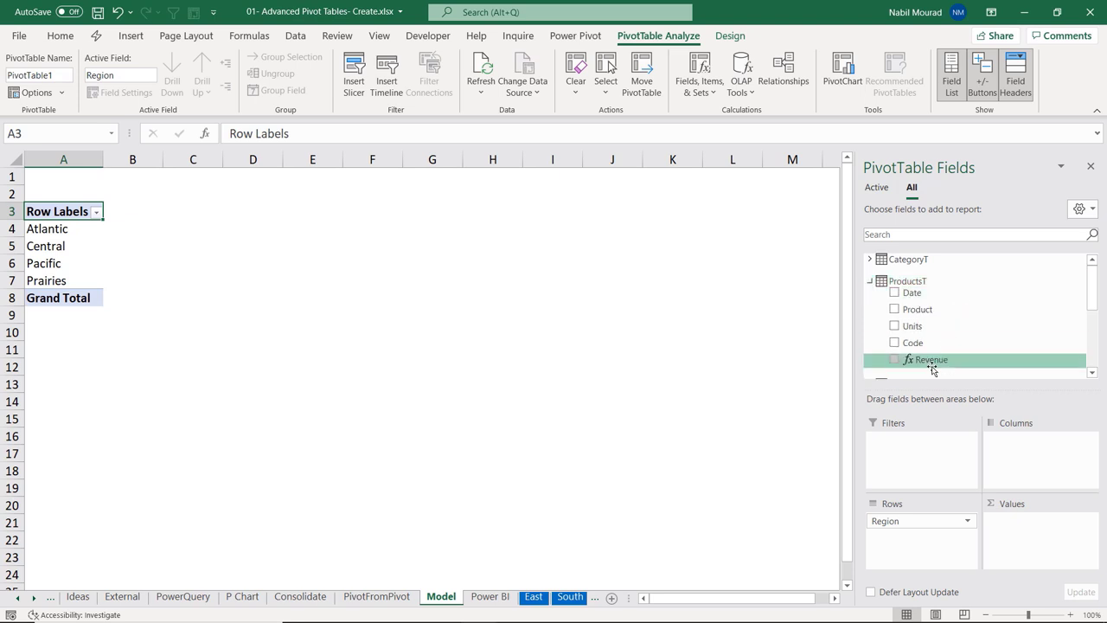
{"action": "left_click_drag", "start_coordinate": [934, 363], "coordinate": [1021, 536]}
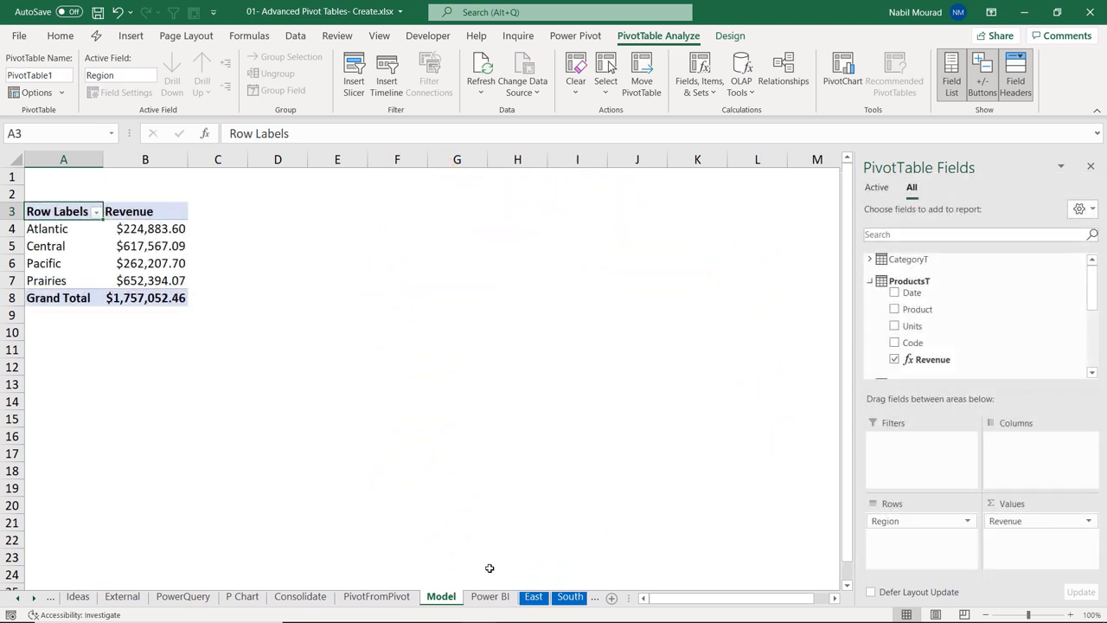
Check the workbook's Publish to Power BI options and return to the worksheet without publishing.
{"action": "left_click", "coordinate": [17, 37]}
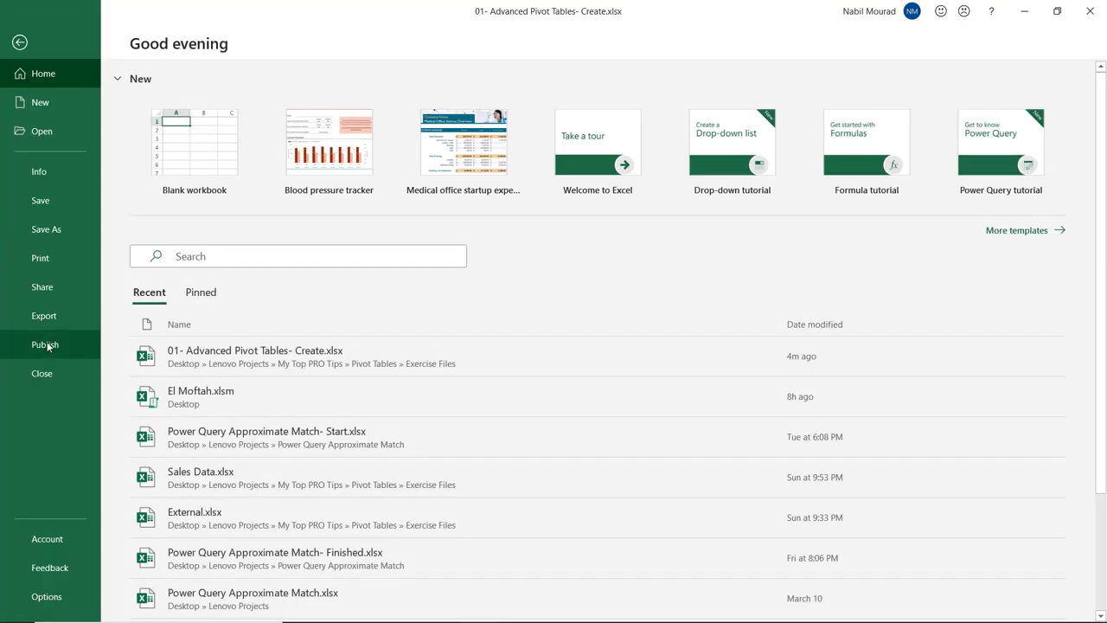
{"action": "left_click", "coordinate": [45, 344]}
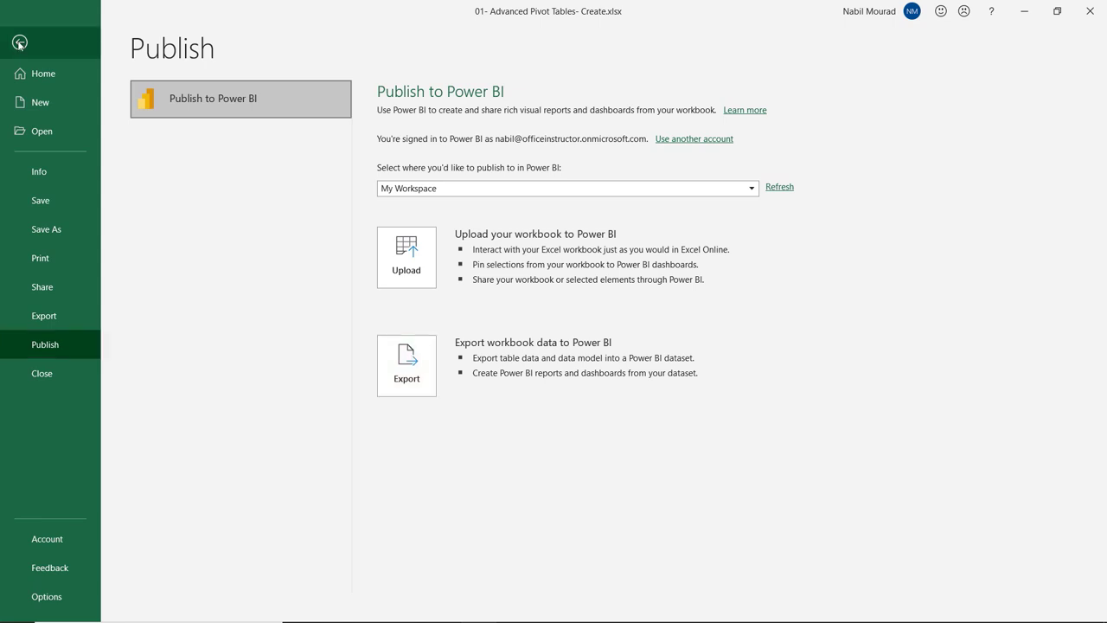
{"action": "key", "text": "Escape"}
Go to the Power BI worksheet and, in the Power BI service in the browser, examine the contents of the Instructors workspace.
{"action": "key", "text": "ctrl+Page_Down"}
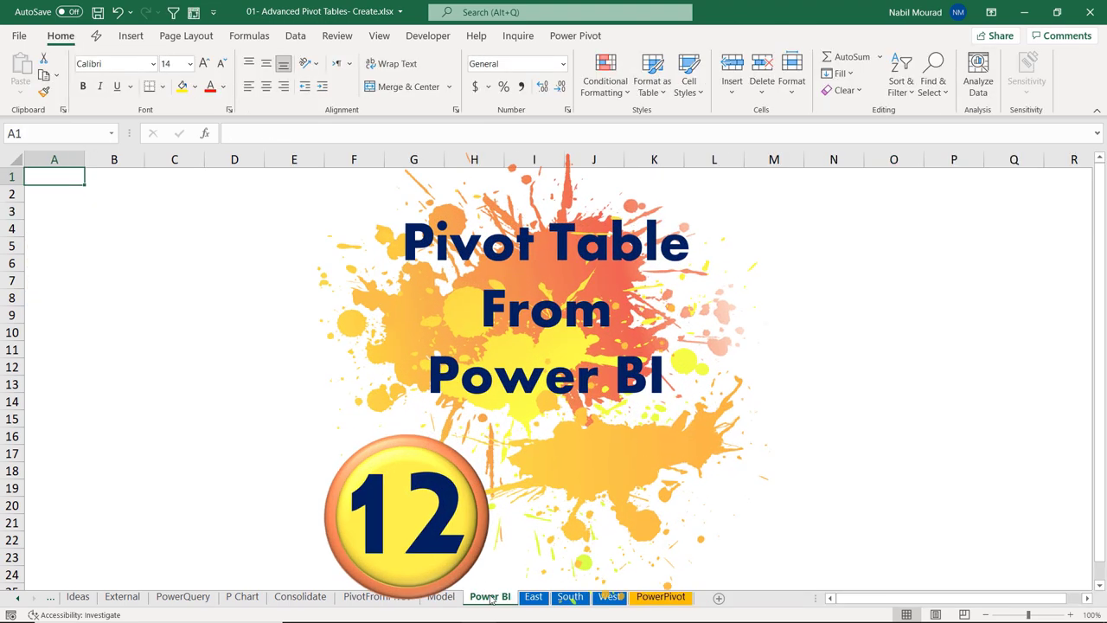
{"action": "key", "text": "alt+n"}
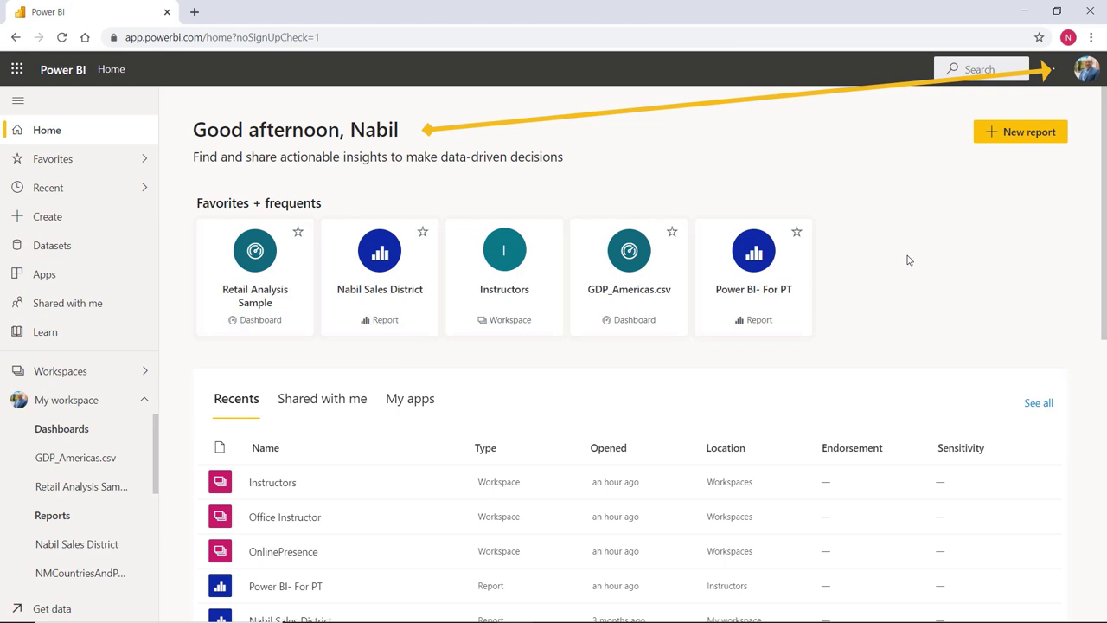
{"action": "left_click", "coordinate": [144, 374]}
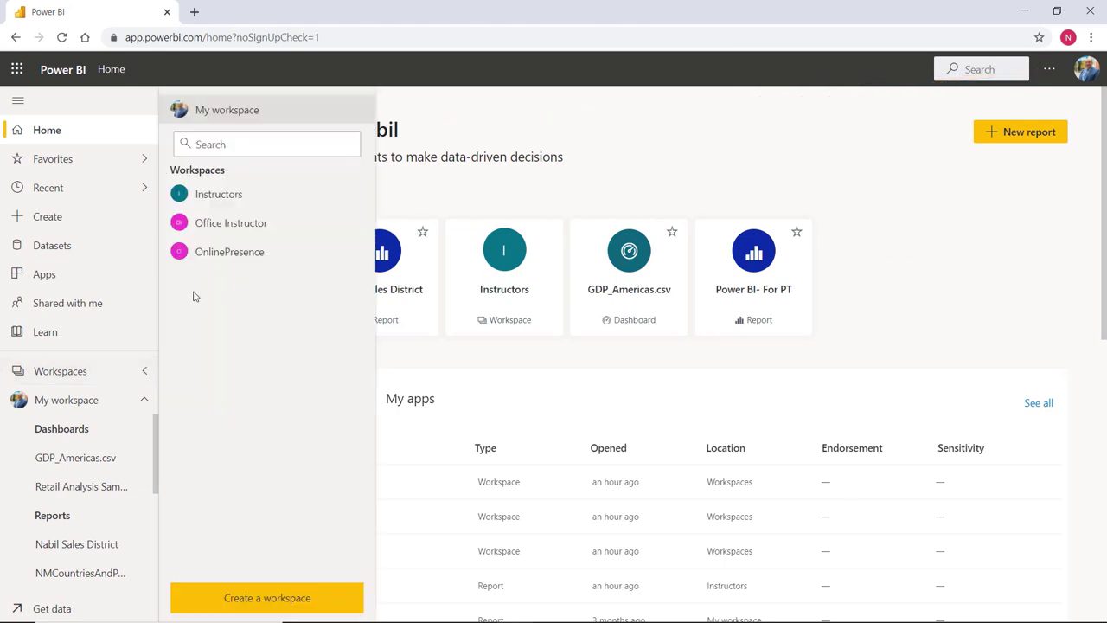
{"action": "left_click", "coordinate": [229, 195]}
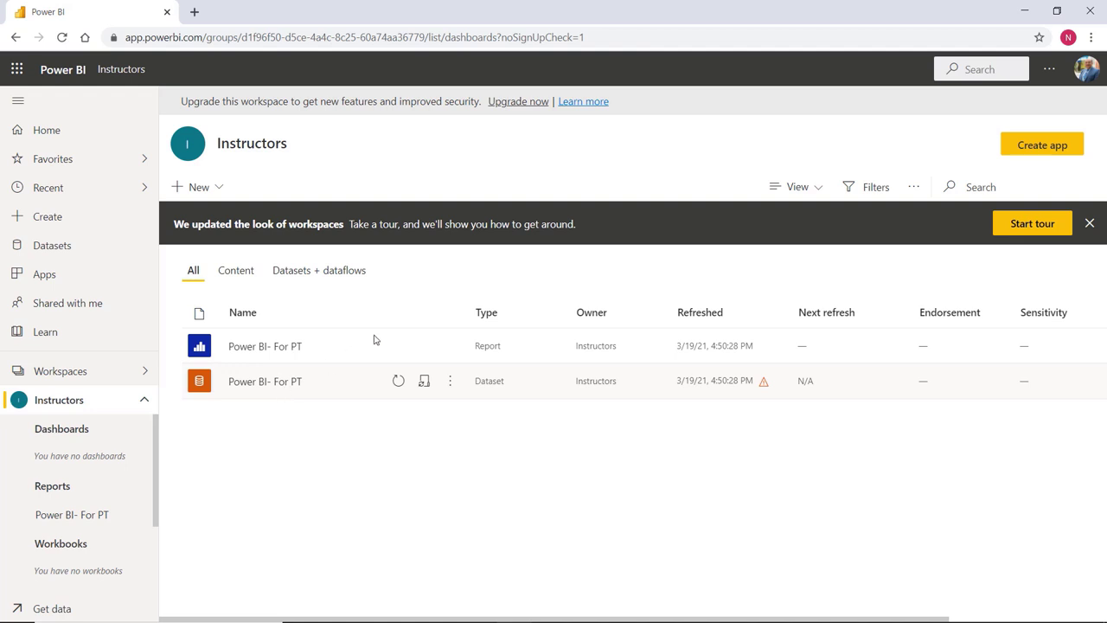
{"action": "left_click", "coordinate": [1092, 11]}
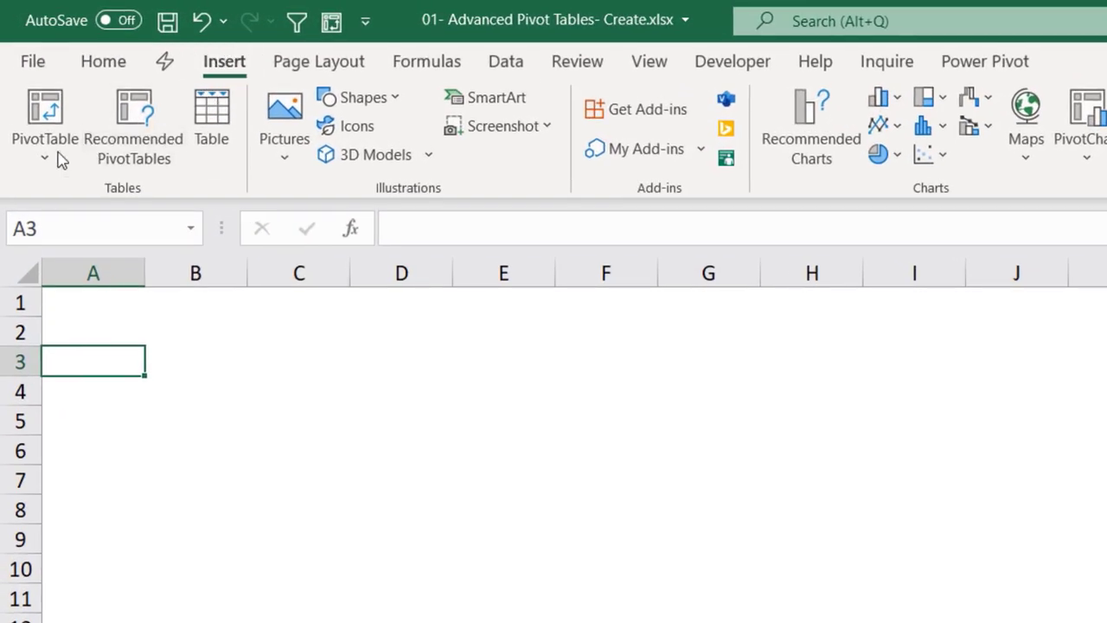
Create a PivotTable from the Power BI dataset "Power BI- For PT" belonging to the Instructors workspace.
{"action": "left_click", "coordinate": [39, 162]}
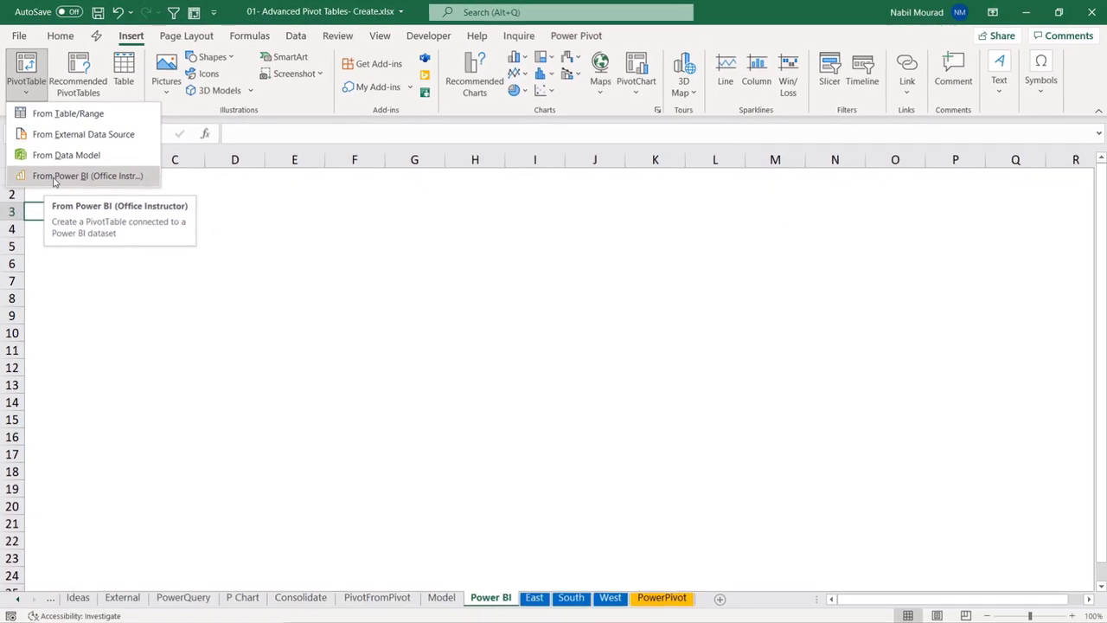
{"action": "left_click", "coordinate": [87, 305]}
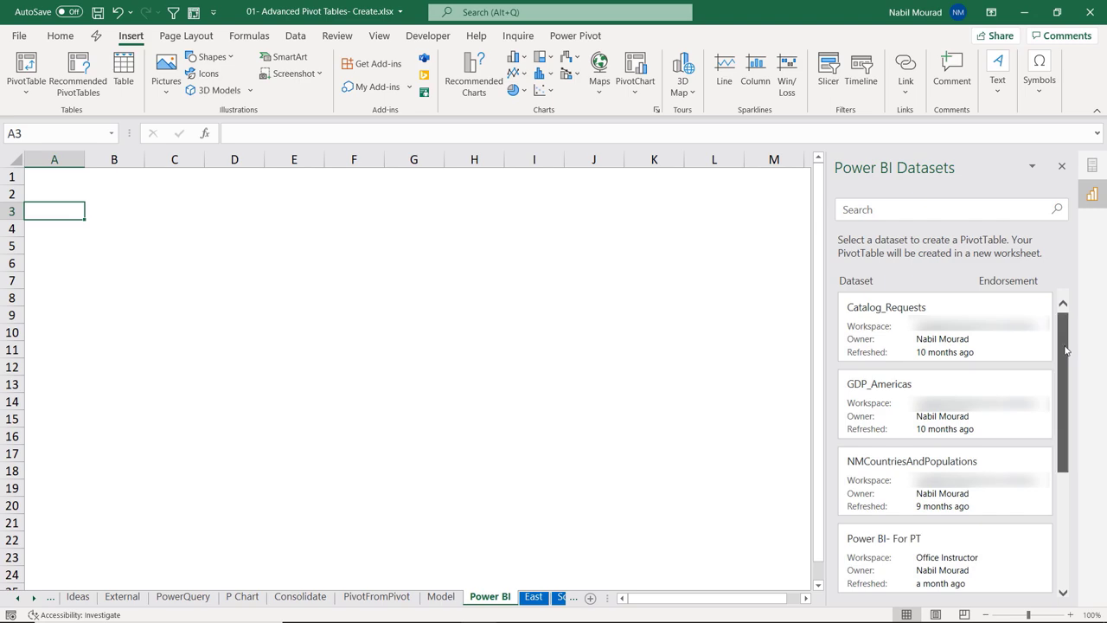
{"action": "scroll", "coordinate": [1066, 349], "scroll_direction": "down", "scroll_amount": 3}
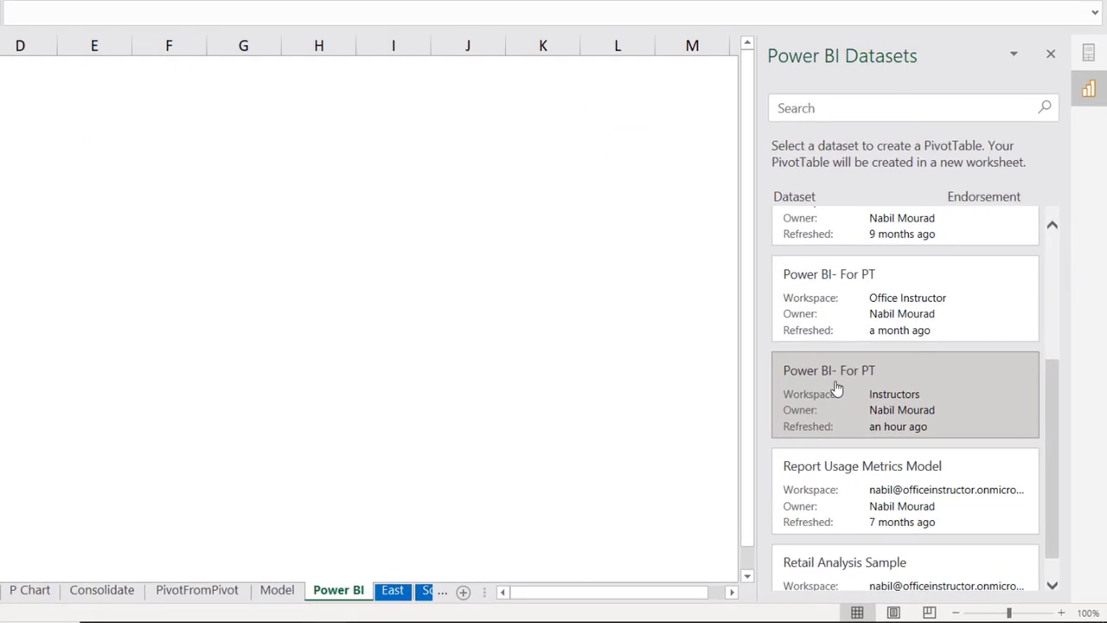
{"action": "left_click", "coordinate": [894, 416]}
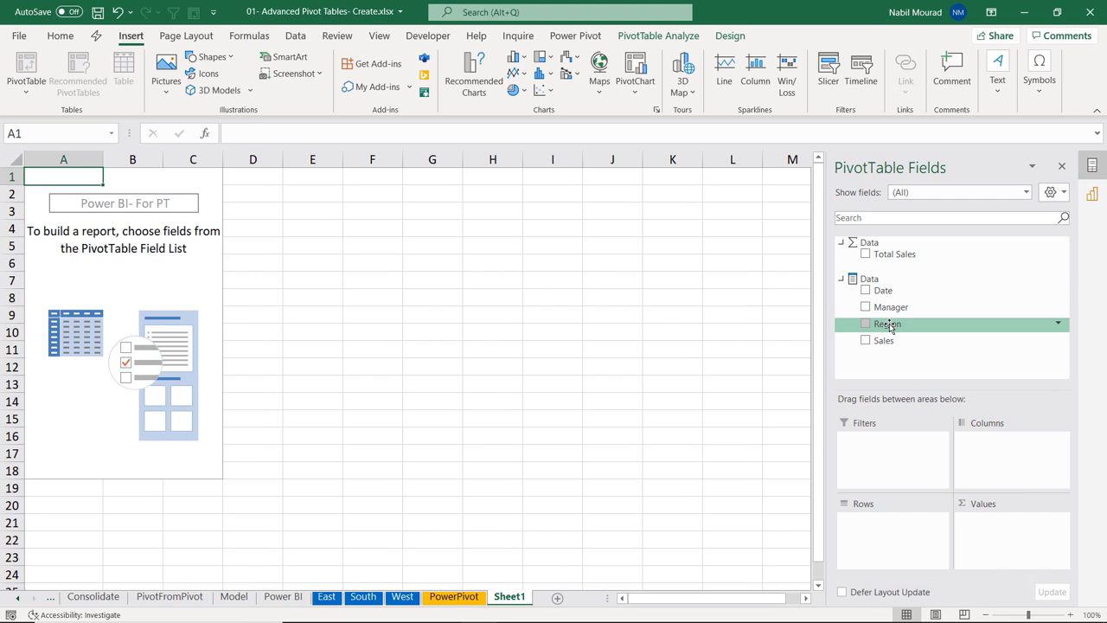
Put Region in the Power BI PivotTable's rows and, after trying Sales, the Total Sales measure in its values.
{"action": "left_click_drag", "start_coordinate": [890, 327], "coordinate": [897, 544]}
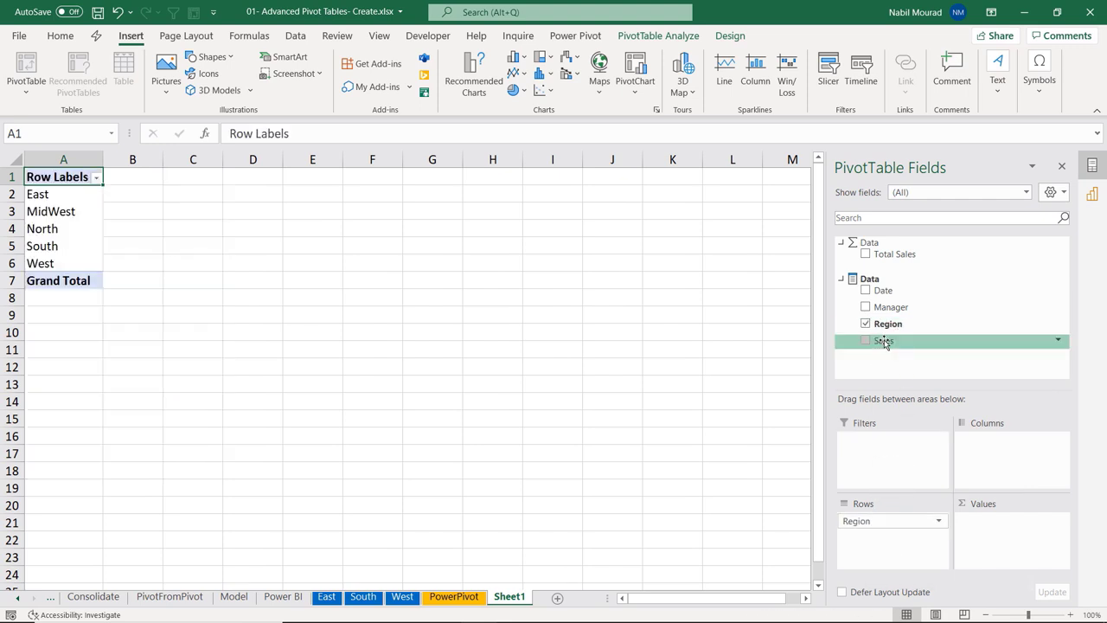
{"action": "left_click_drag", "start_coordinate": [884, 342], "coordinate": [973, 538]}
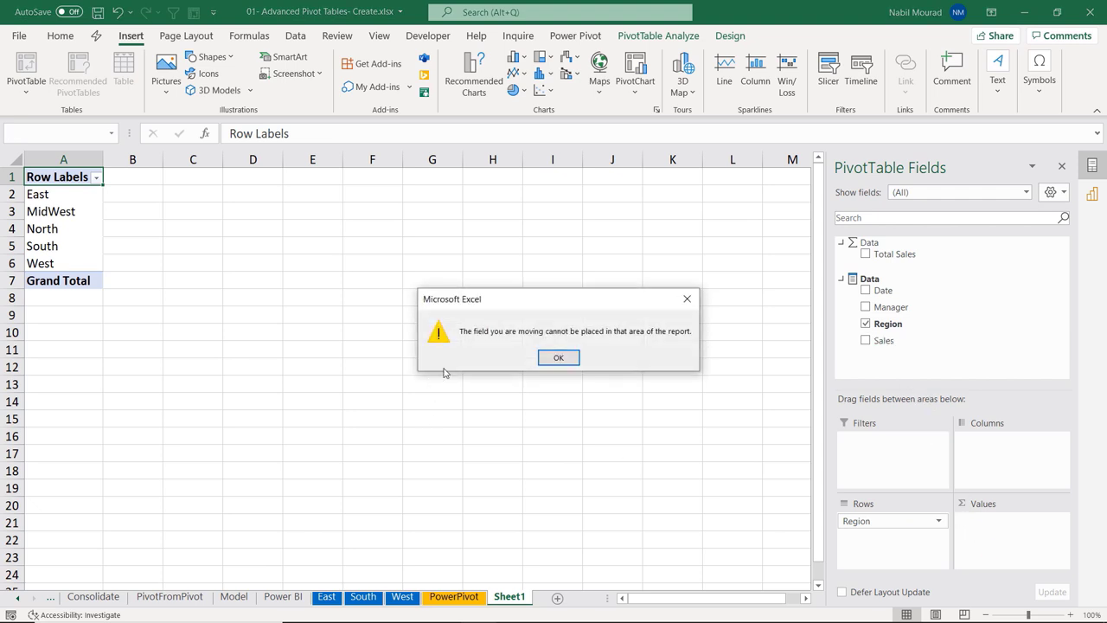
{"action": "left_click", "coordinate": [559, 358]}
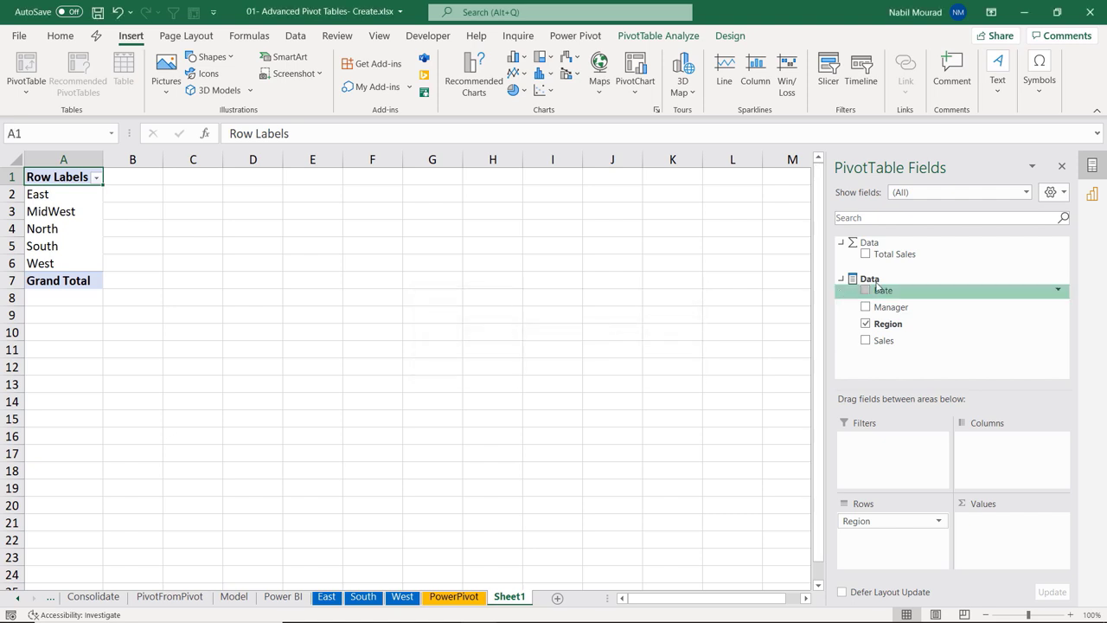
{"action": "left_click_drag", "start_coordinate": [897, 256], "coordinate": [995, 542]}
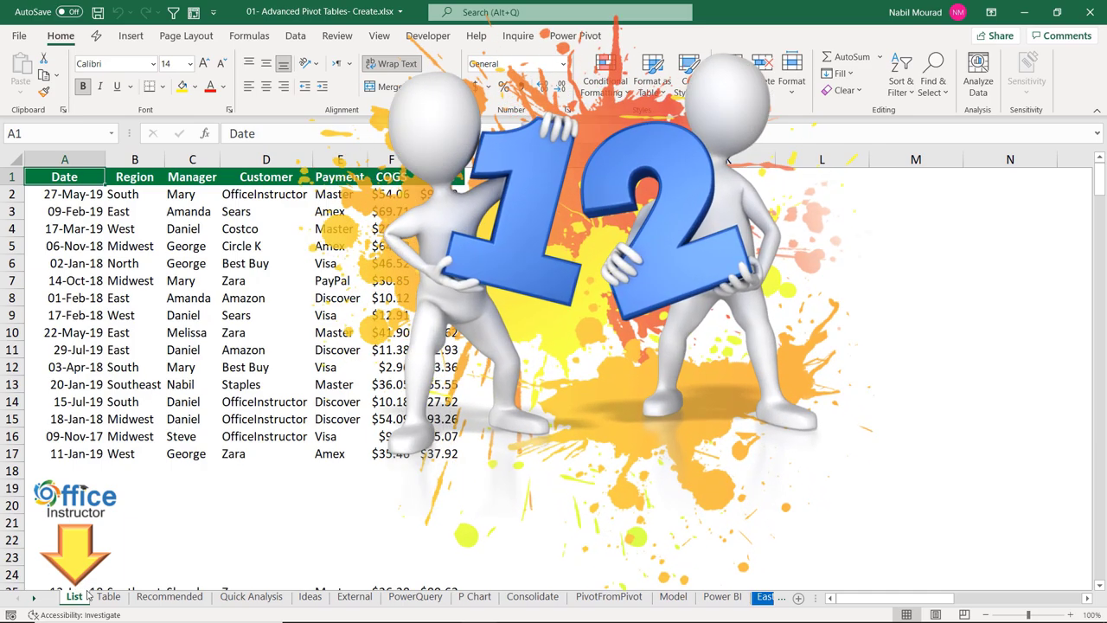
Review the Table, Recommended, Quick Analysis, Ideas and External worksheets one after another.
{"action": "left_click", "coordinate": [108, 596]}
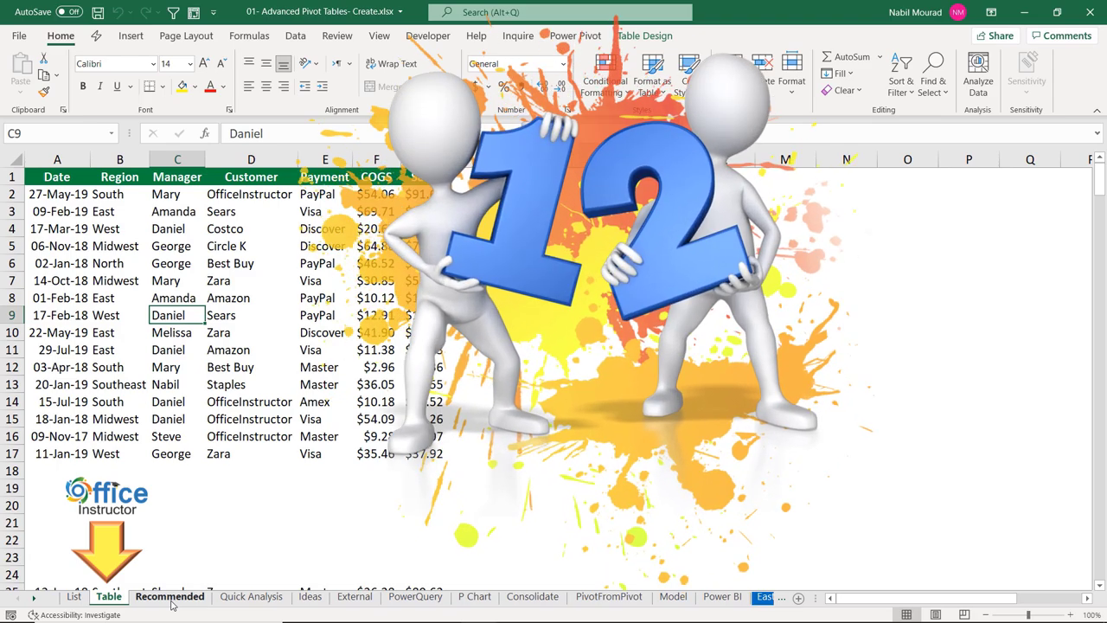
{"action": "left_click", "coordinate": [172, 603]}
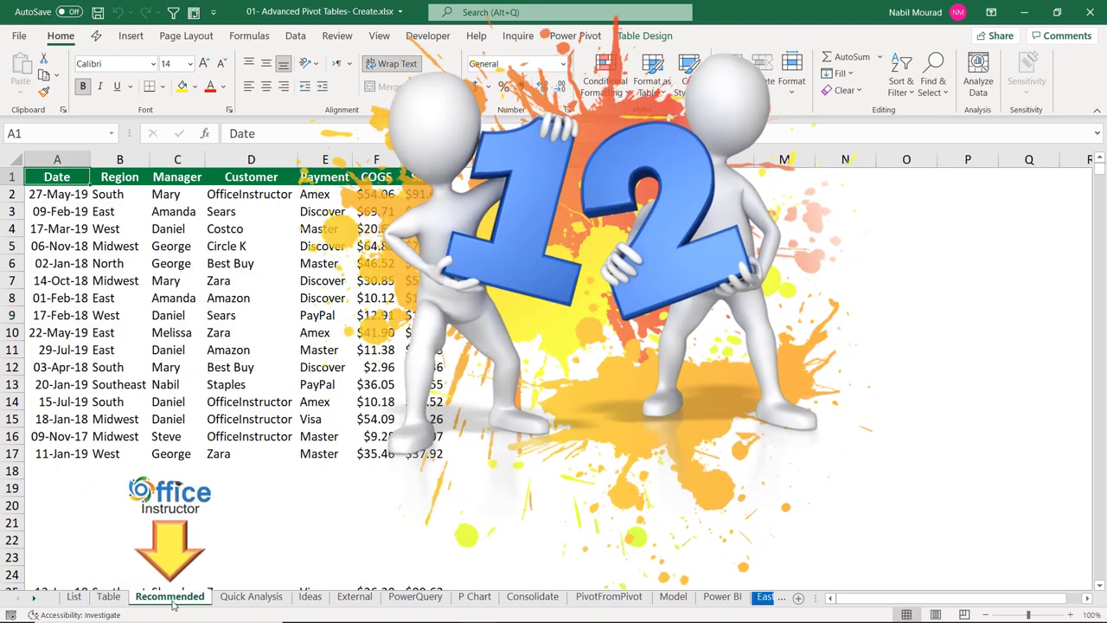
{"action": "left_click", "coordinate": [251, 596]}
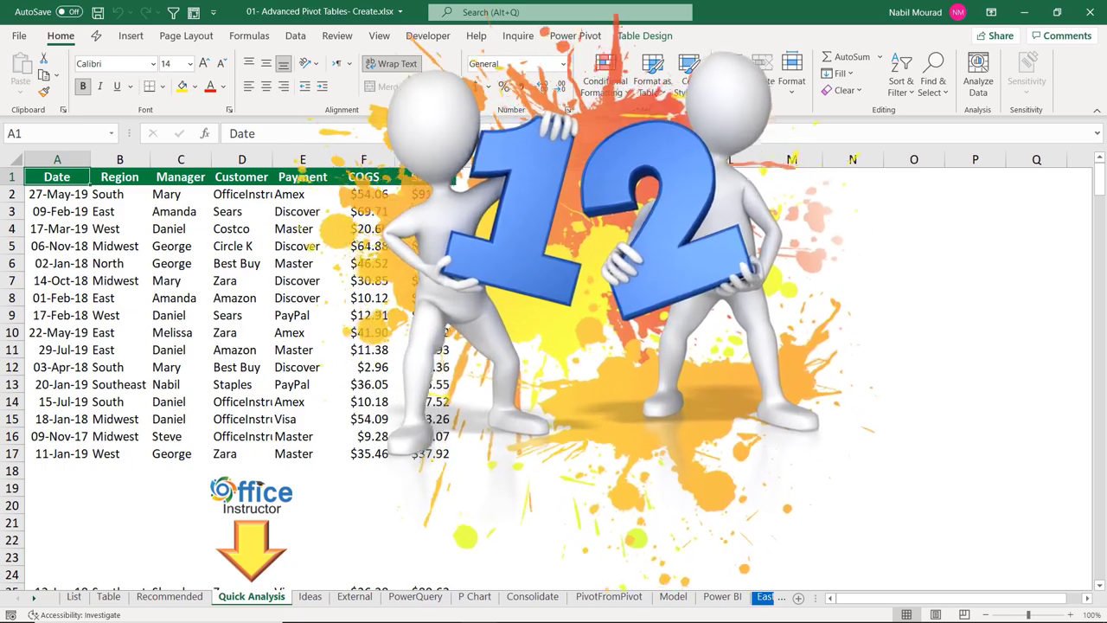
{"action": "left_click", "coordinate": [311, 597]}
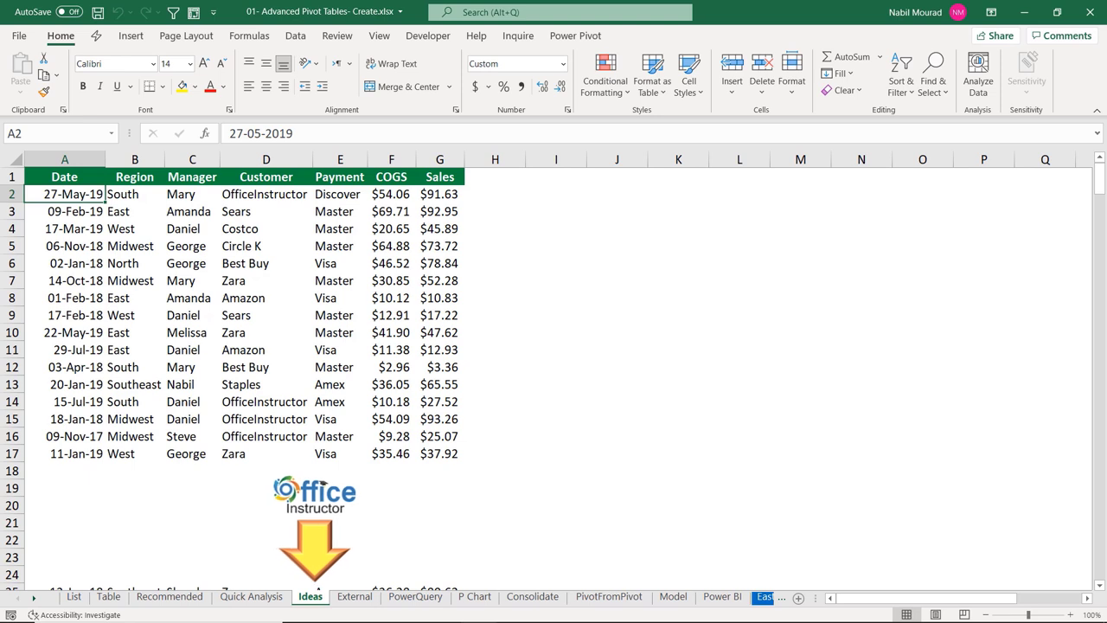
{"action": "left_click", "coordinate": [354, 596]}
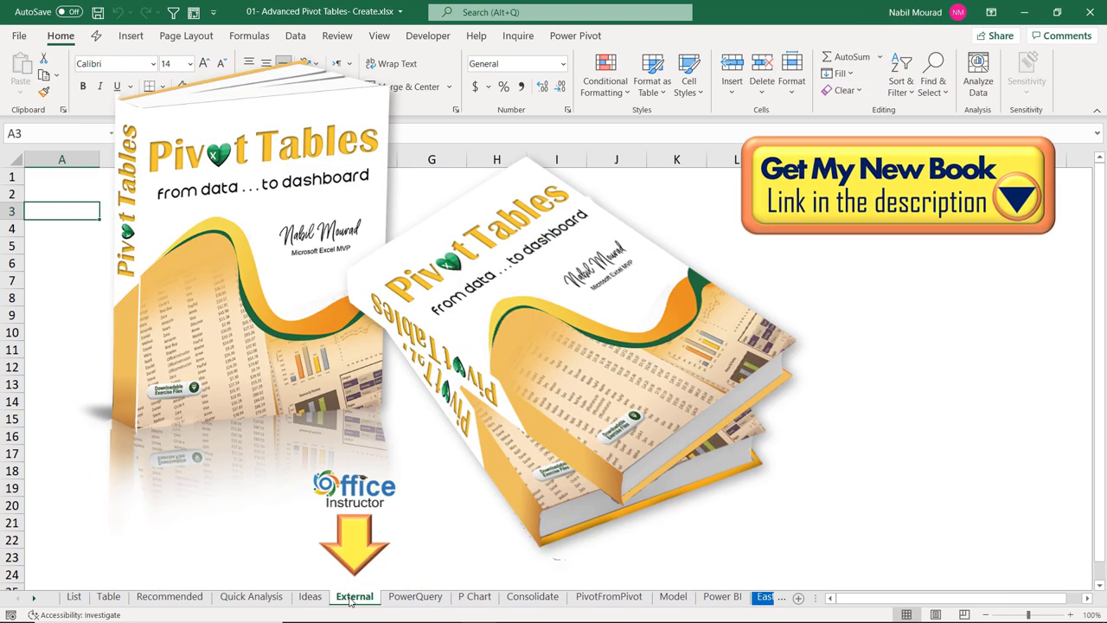